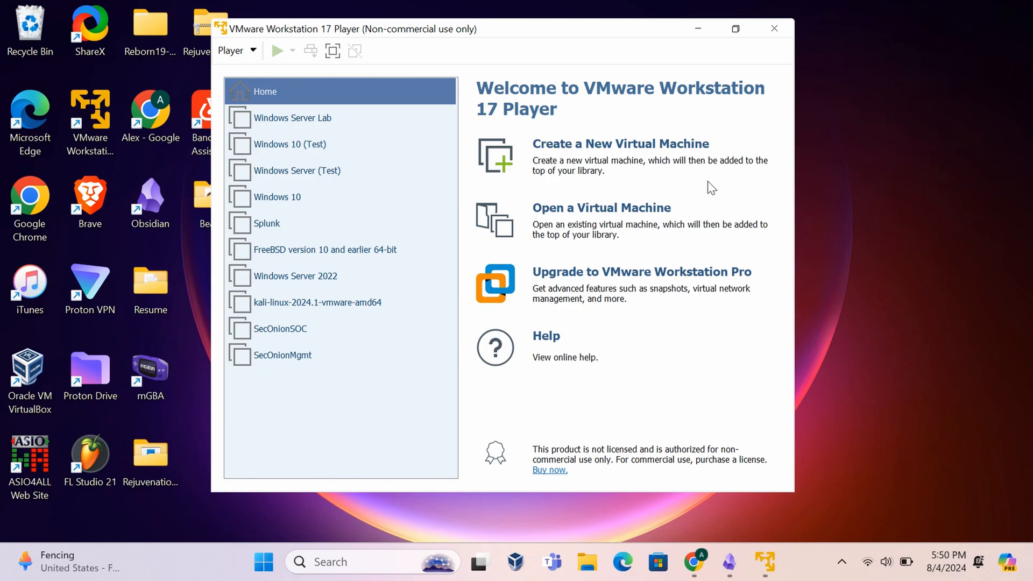
- Start a new virtual machine that installs from the Windows10.iso disc image
{"action": "left_click", "coordinate": [656, 143]}
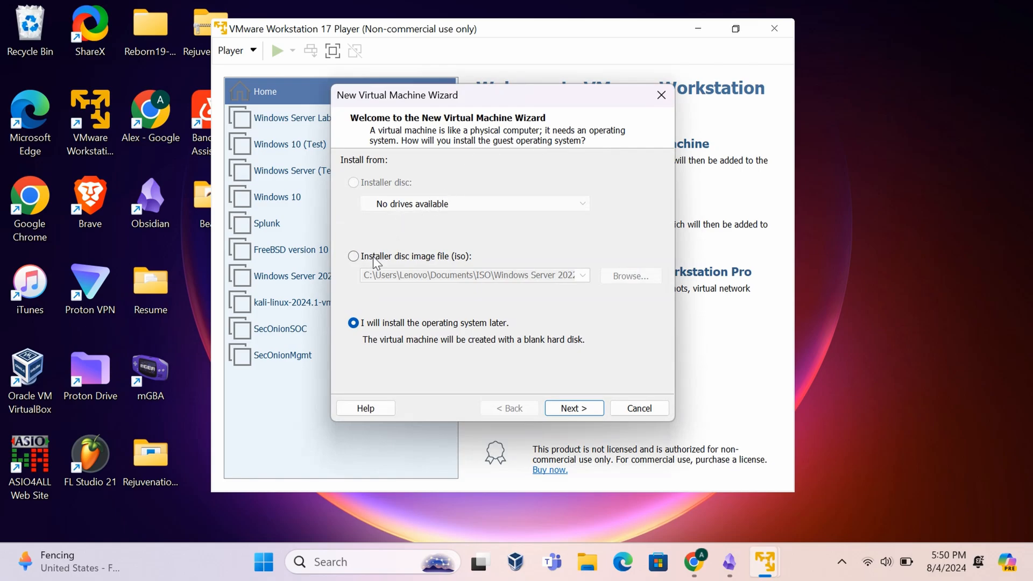
{"action": "left_click", "coordinate": [353, 256]}
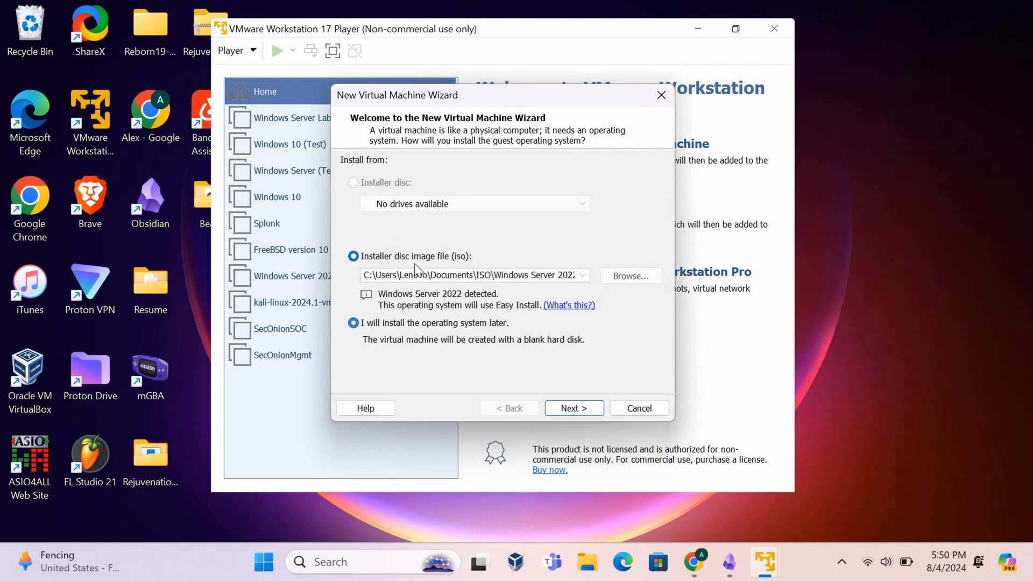
{"action": "left_click", "coordinate": [637, 273]}
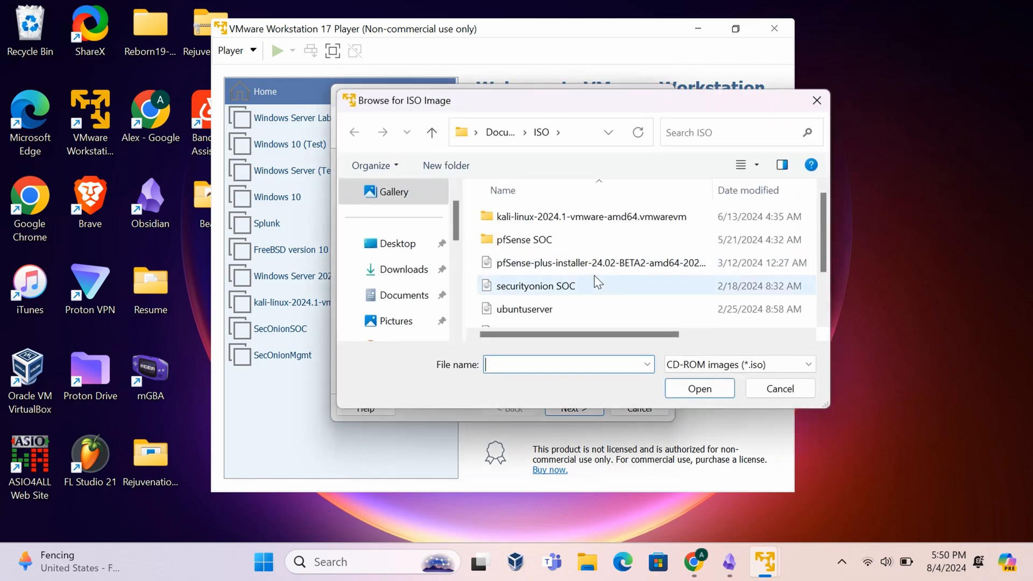
{"action": "scroll", "coordinate": [581, 279], "scroll_direction": "down", "scroll_amount": 2}
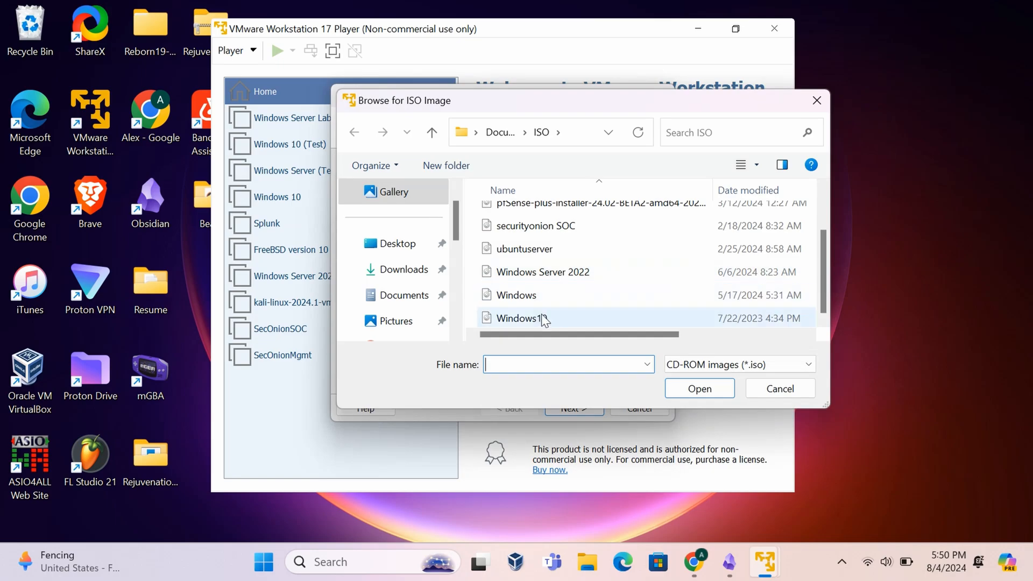
{"action": "scroll", "coordinate": [548, 315], "scroll_direction": "up", "scroll_amount": 1}
{"action": "scroll", "coordinate": [550, 312], "scroll_direction": "down", "scroll_amount": 1}
{"action": "double_click", "coordinate": [549, 317]}
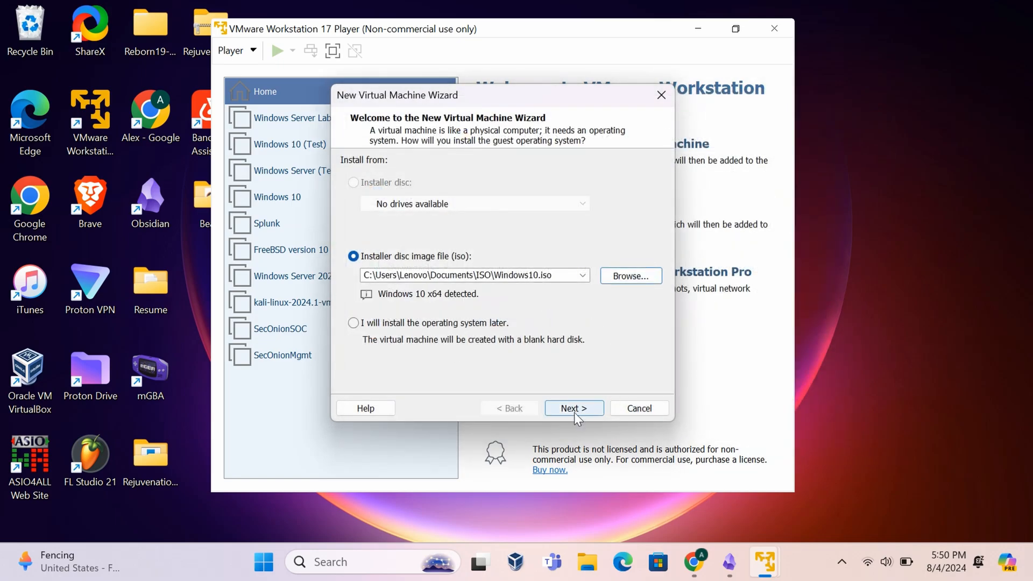
- Name the machine Windows 10 Lab and keep the 60 GB disk
{"action": "left_click", "coordinate": [573, 409]}
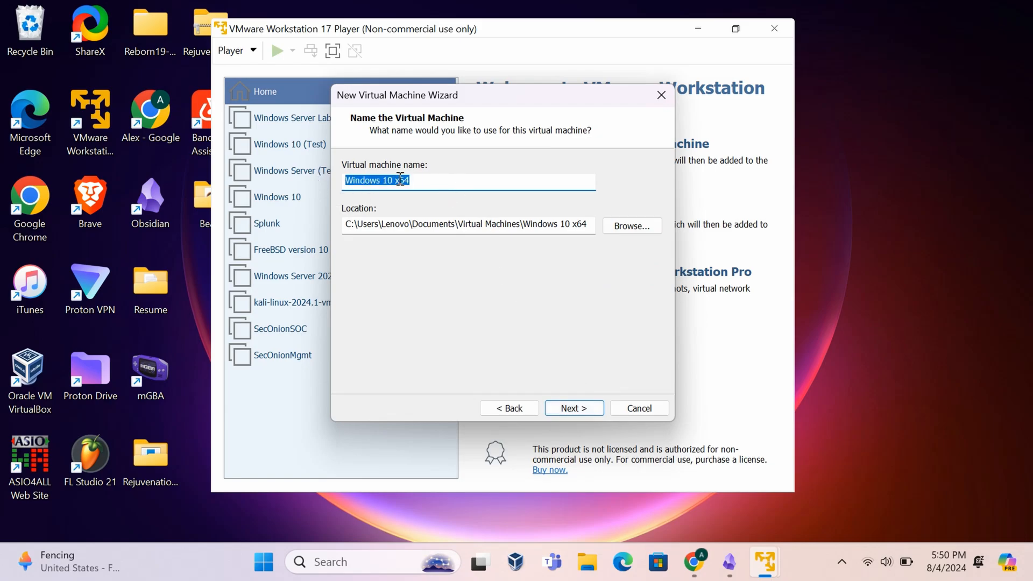
{"action": "left_click", "coordinate": [418, 179]}
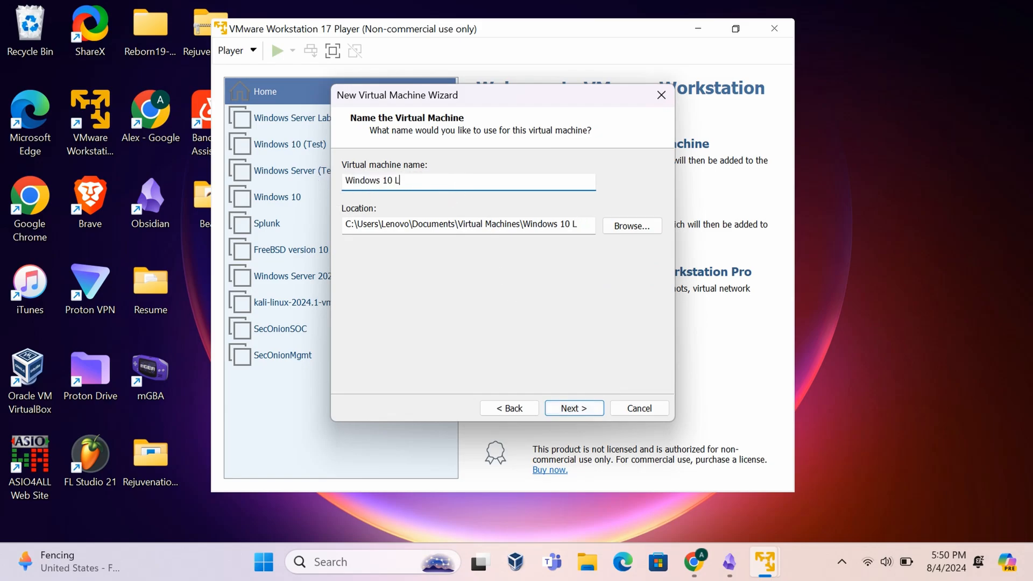
{"action": "left_click", "coordinate": [573, 409]}
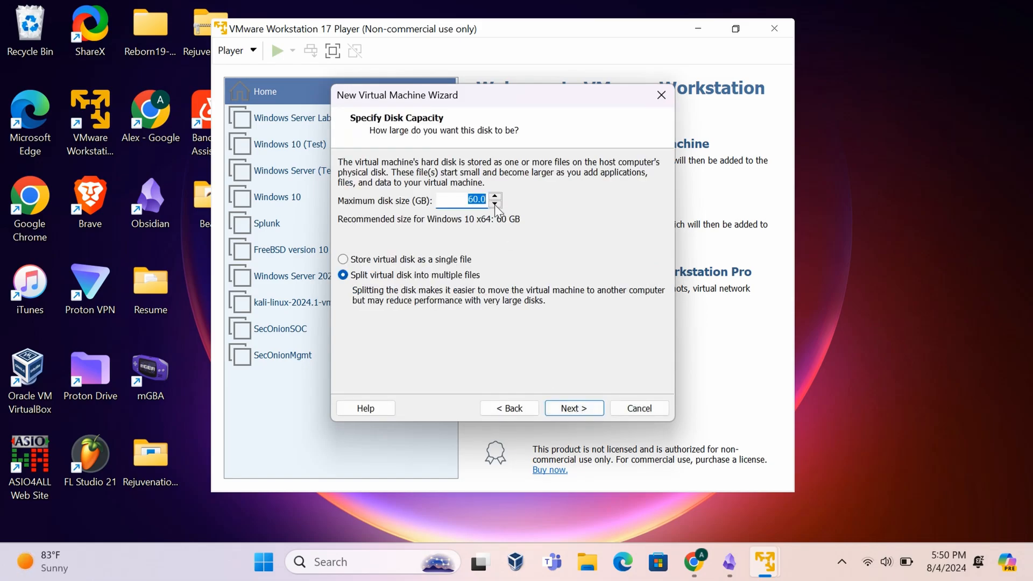
{"action": "left_click", "coordinate": [585, 410]}
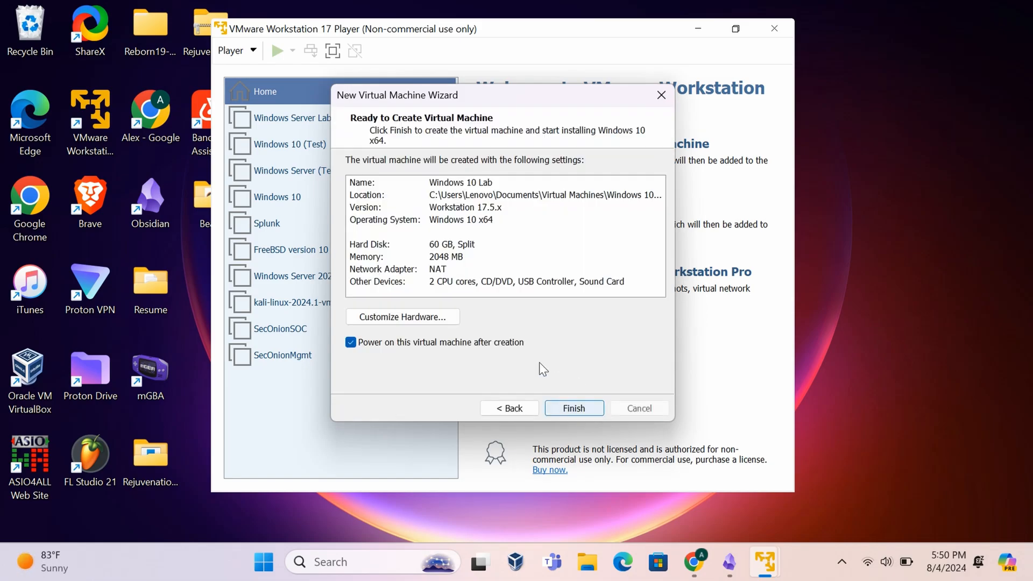
- Switch the network adapter from NAT to the custom VMnet11 virtual network
{"action": "left_click", "coordinate": [397, 319]}
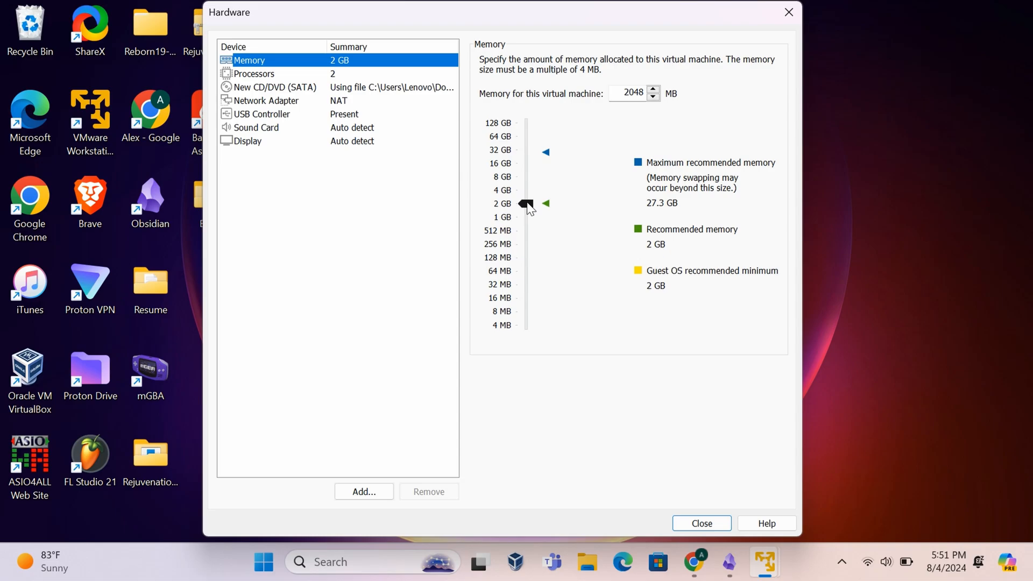
{"action": "left_click", "coordinate": [346, 100]}
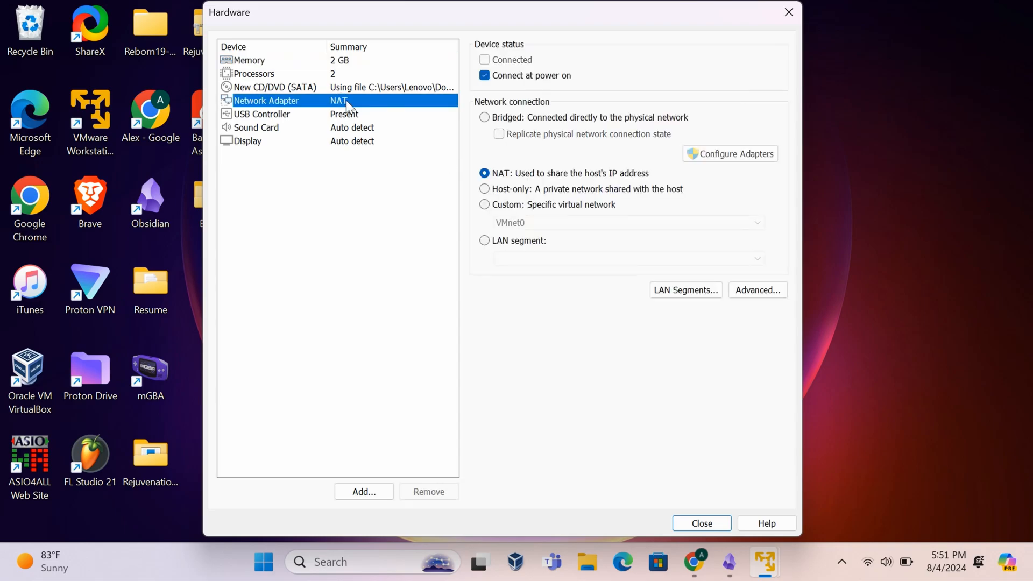
{"action": "left_click", "coordinate": [500, 204]}
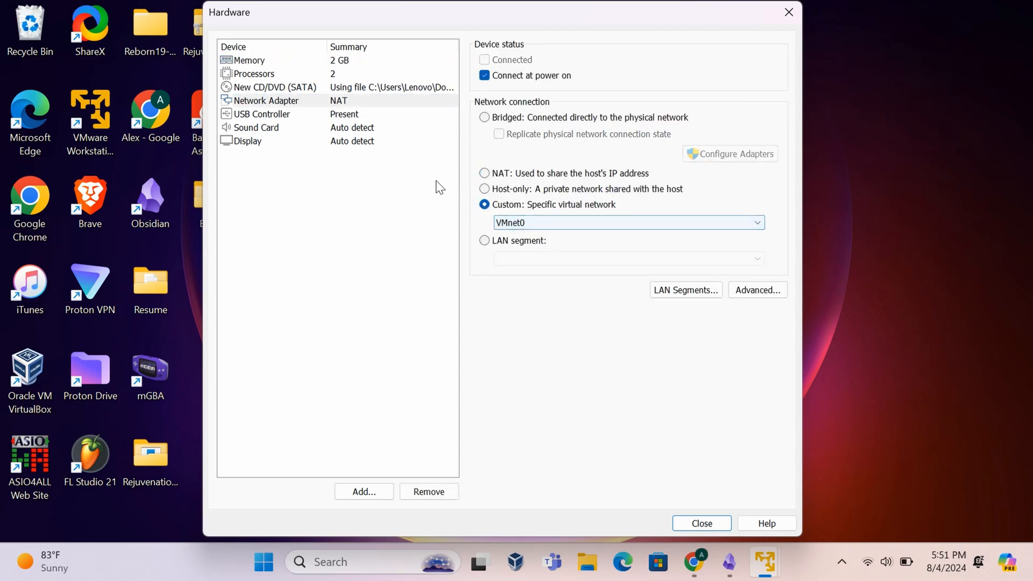
{"action": "left_click", "coordinate": [485, 174]}
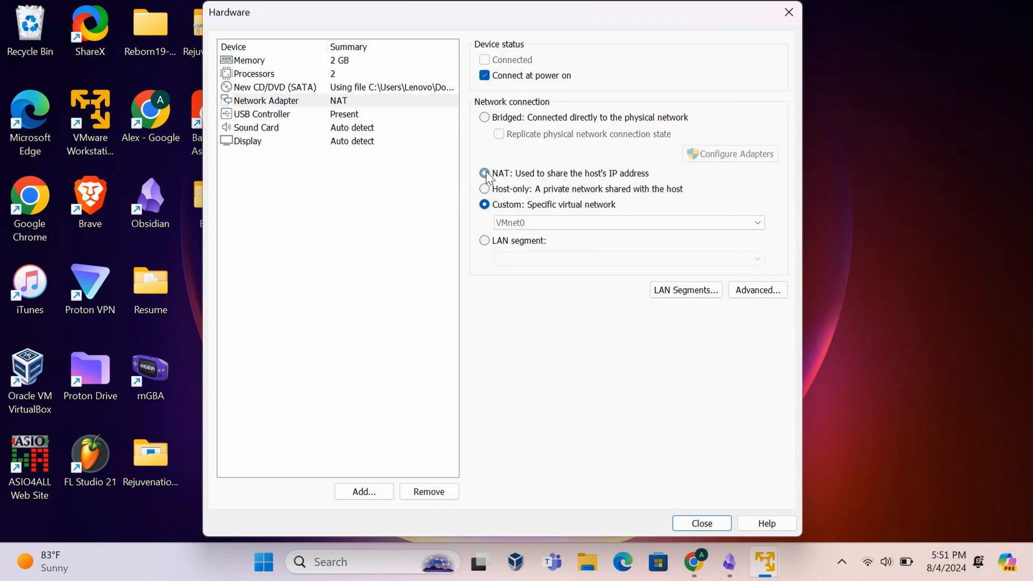
{"action": "left_click", "coordinate": [484, 204]}
{"action": "left_click", "coordinate": [516, 222]}
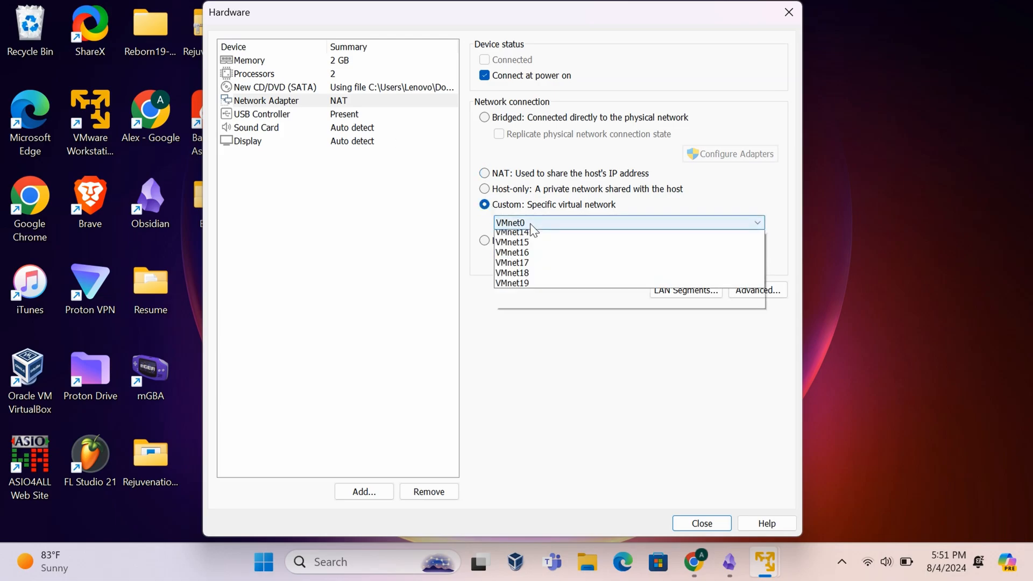
{"action": "left_click", "coordinate": [534, 348]}
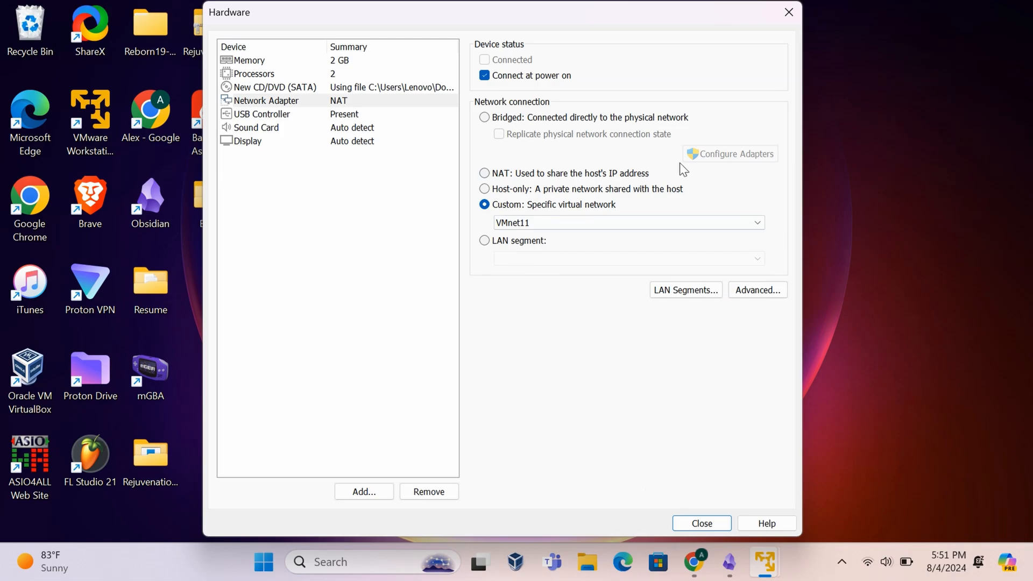
{"action": "left_click_drag", "start_coordinate": [638, 20], "coordinate": [557, 17]}
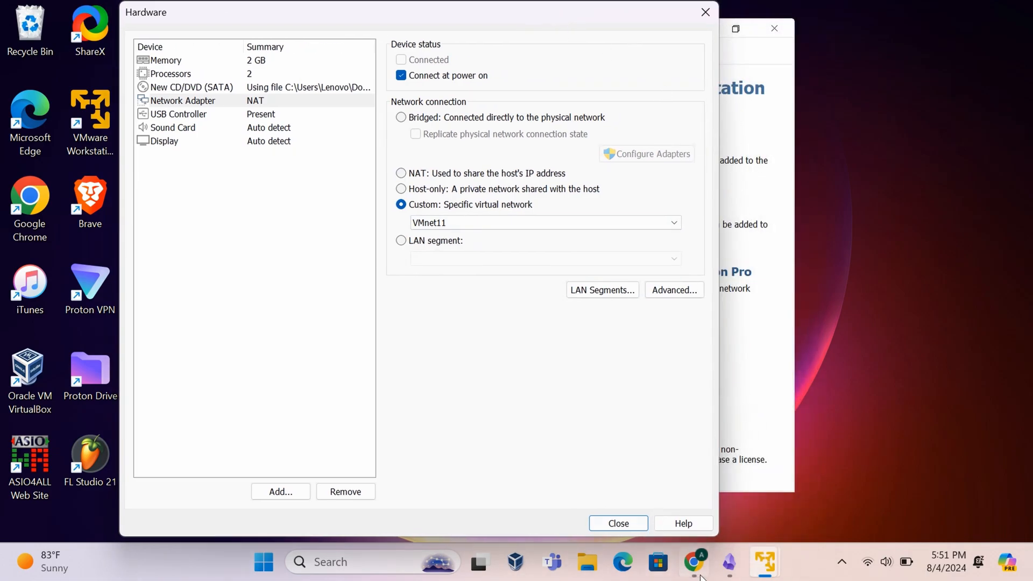
{"action": "mouse_move", "coordinate": [764, 568]}
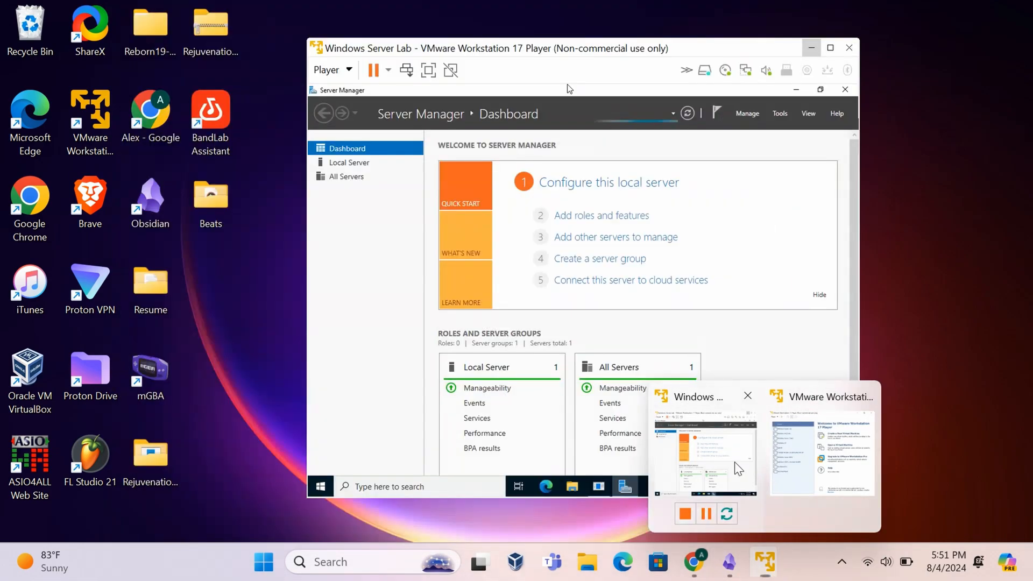
{"action": "left_click", "coordinate": [705, 452]}
{"action": "left_click_drag", "start_coordinate": [493, 43], "coordinate": [642, 32]}
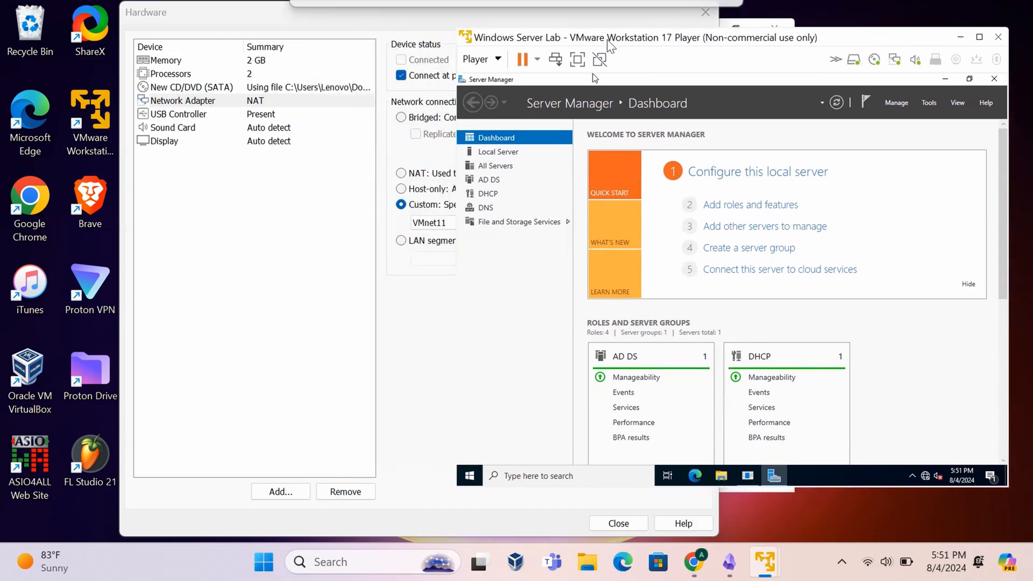
{"action": "left_click", "coordinate": [478, 59]}
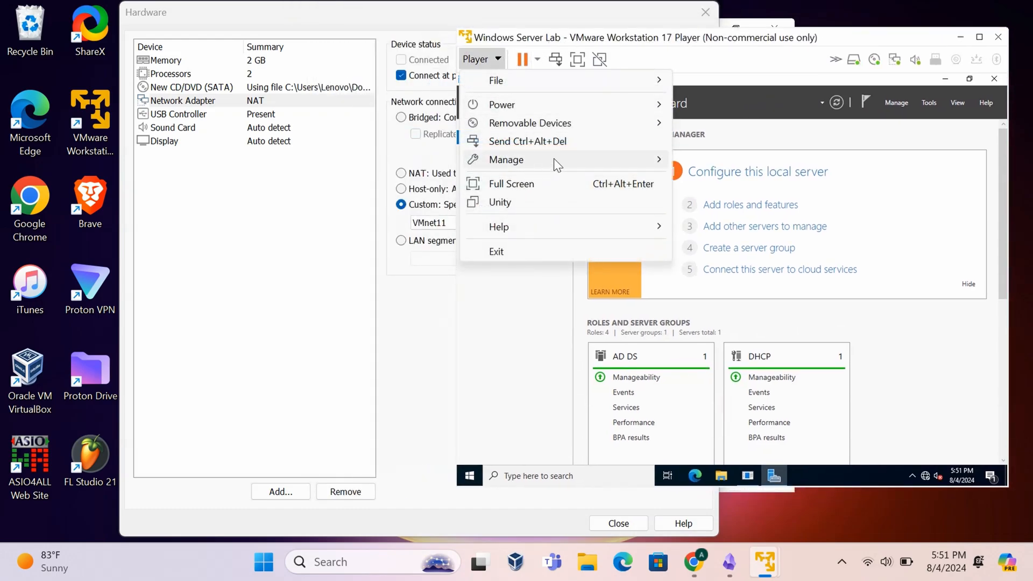
{"action": "mouse_move", "coordinate": [554, 158]}
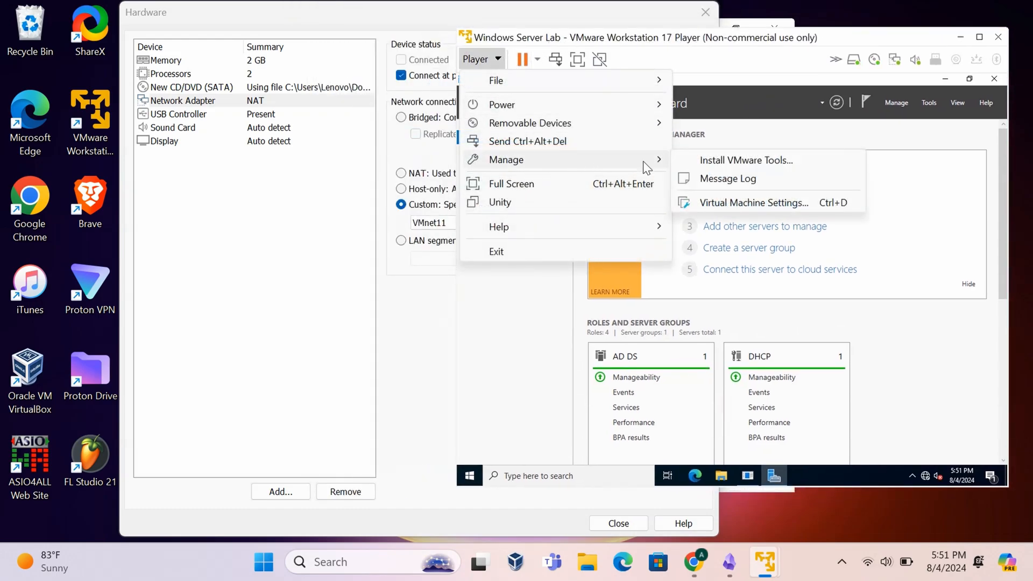
{"action": "left_click", "coordinate": [736, 203]}
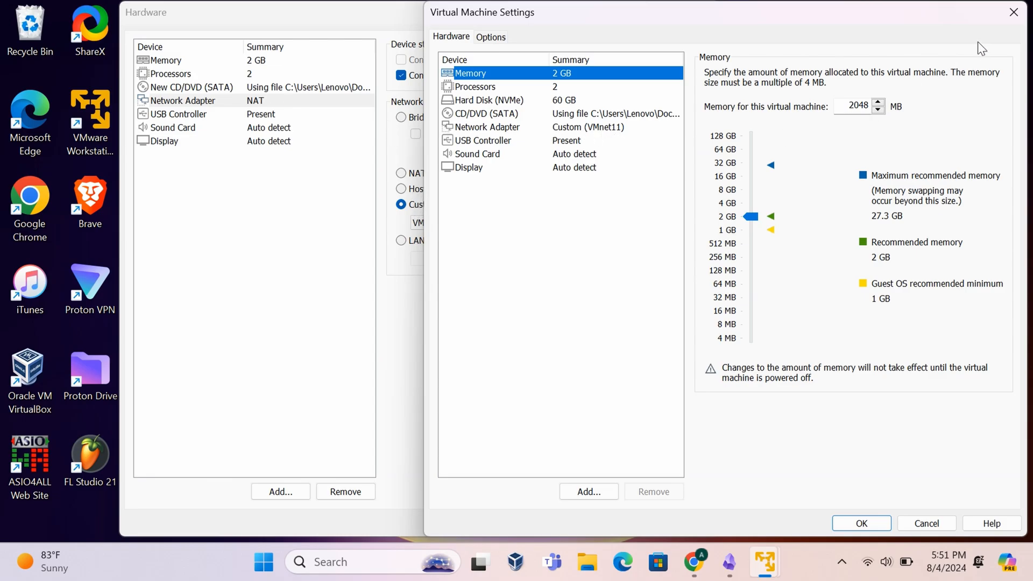
{"action": "left_click", "coordinate": [1011, 12]}
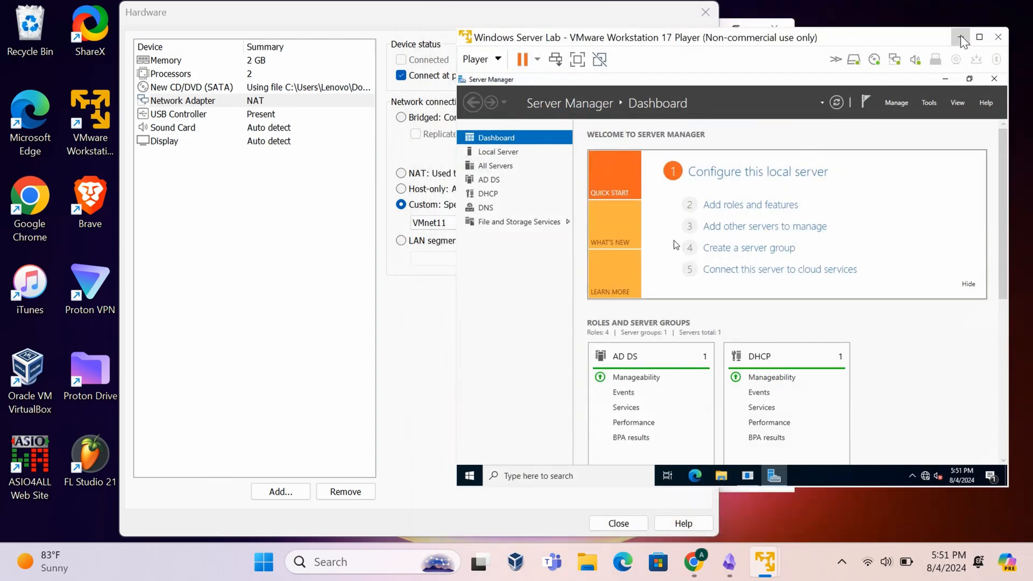
{"action": "left_click", "coordinate": [958, 37]}
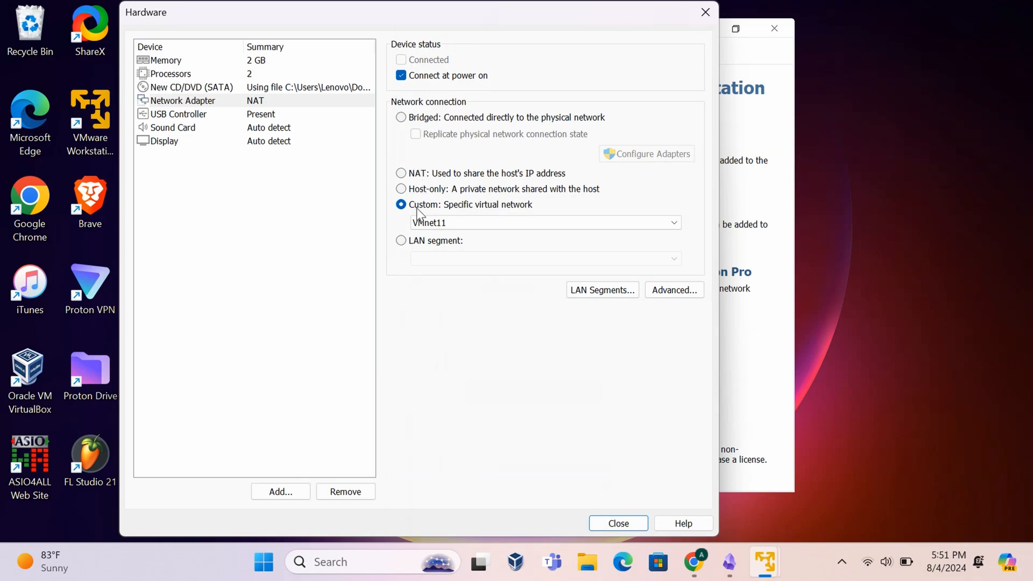
- Add a second network adapter left on NAT, then close the hardware settings
{"action": "left_click_drag", "start_coordinate": [707, 26], "coordinate": [593, 18]}
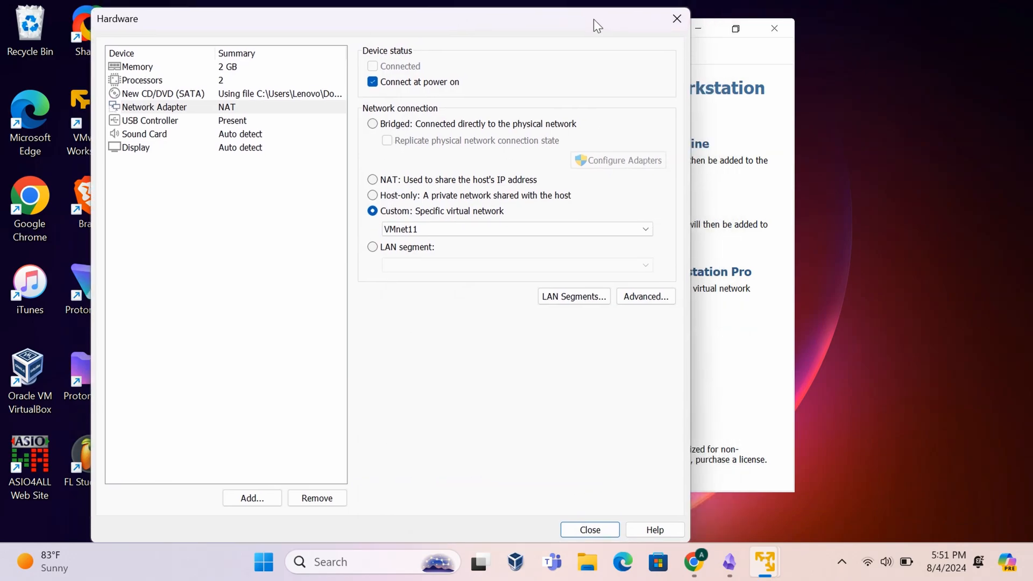
{"action": "left_click", "coordinate": [257, 503]}
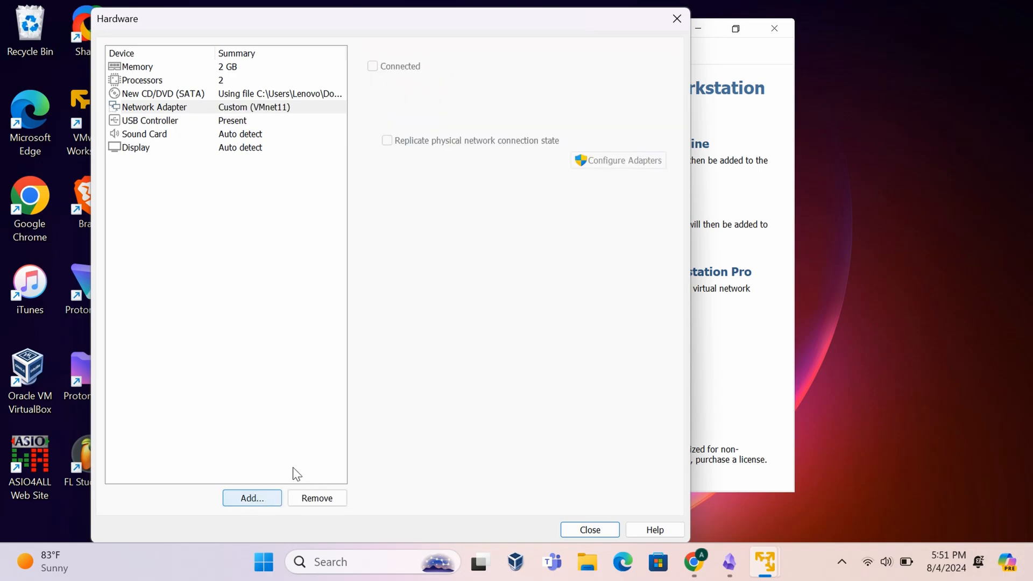
{"action": "left_click", "coordinate": [269, 229]}
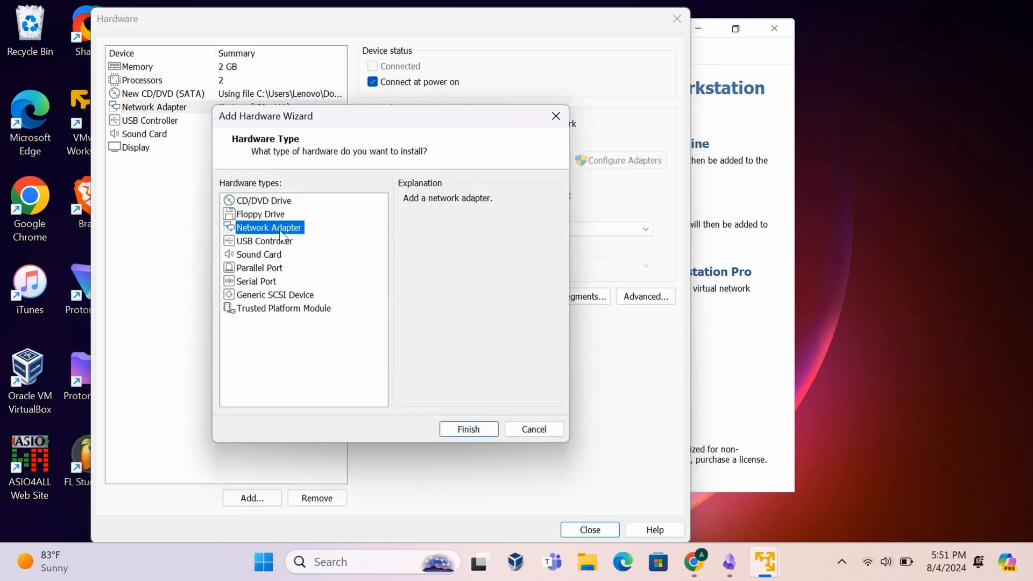
{"action": "left_click", "coordinate": [466, 427]}
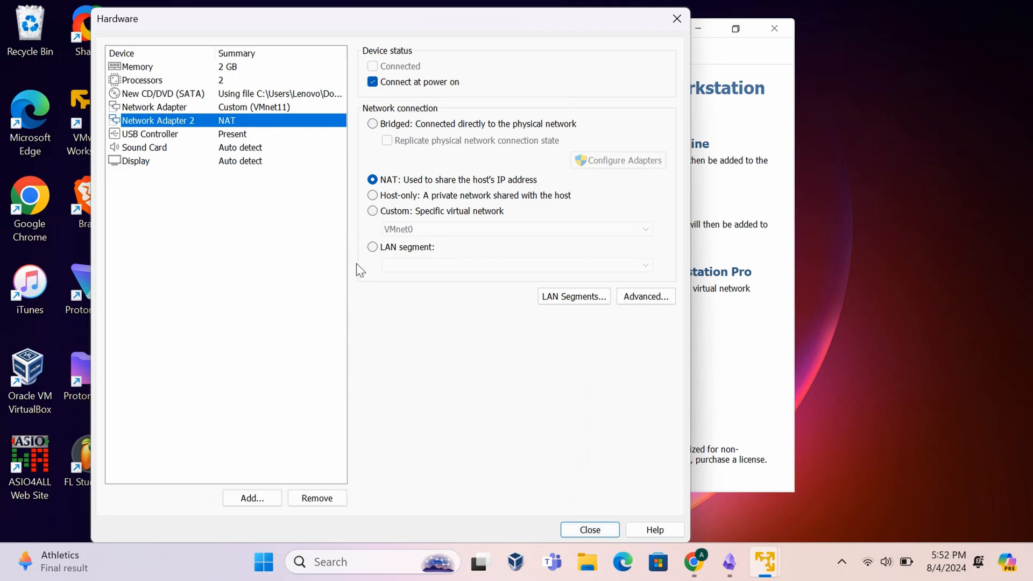
{"action": "left_click", "coordinate": [586, 532]}
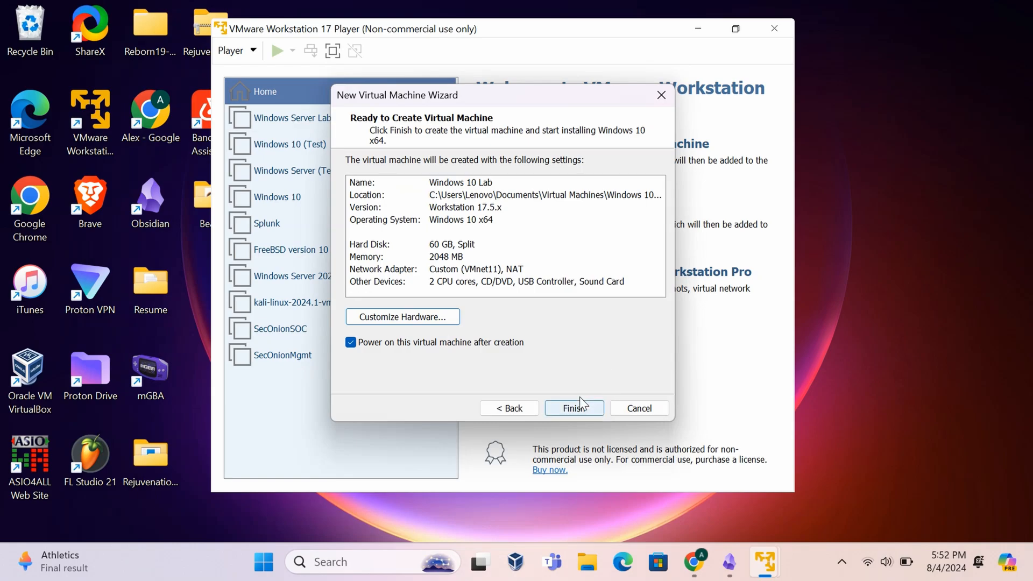
- Finish the wizard so Windows 10 Lab is created and powers on
{"action": "left_click", "coordinate": [579, 410]}
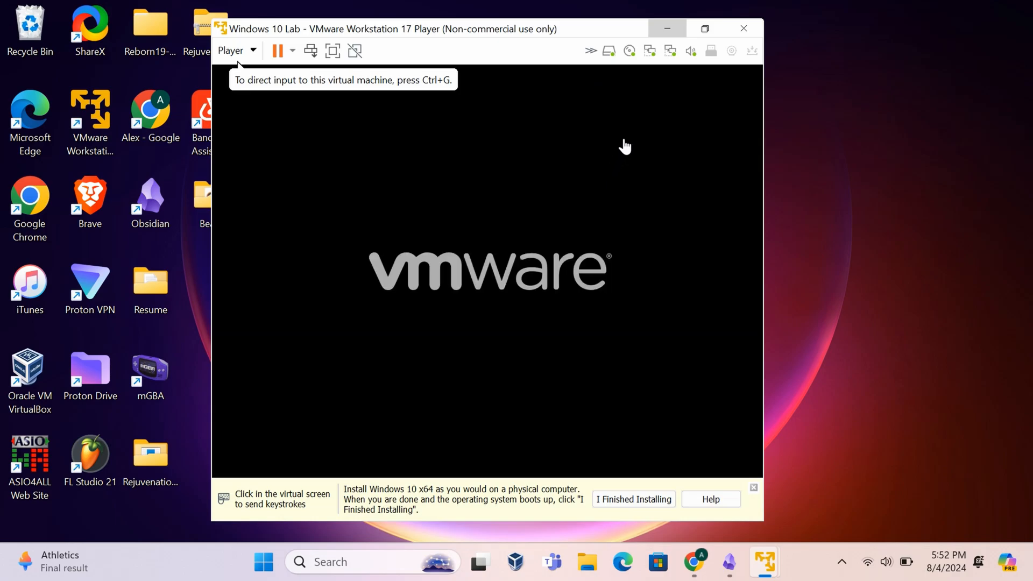
- Boot the VM from the install DVD, maximize the Player window and dismiss the hint bar
{"action": "left_click", "coordinate": [476, 162]}
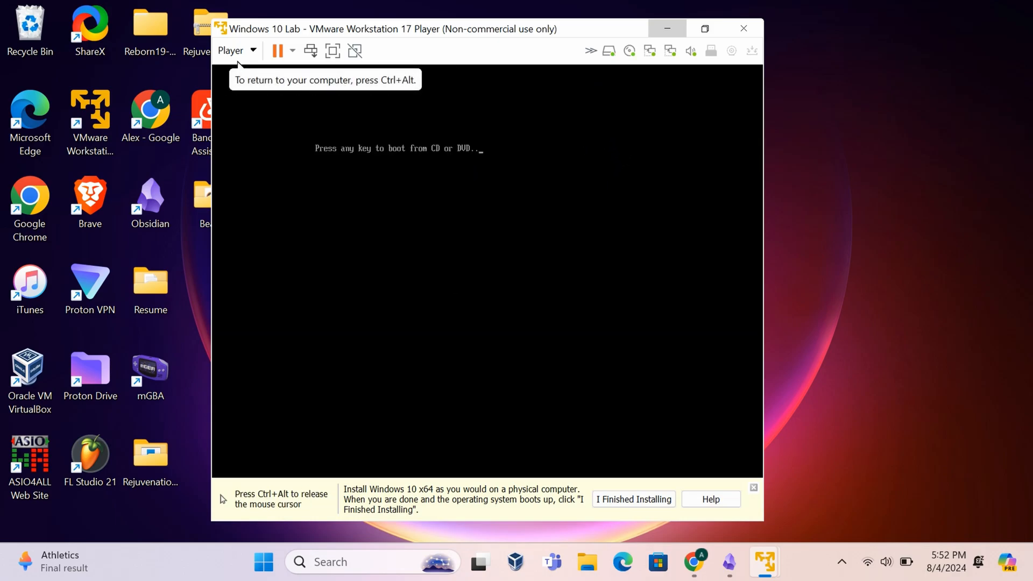
{"action": "key", "text": "Return"}
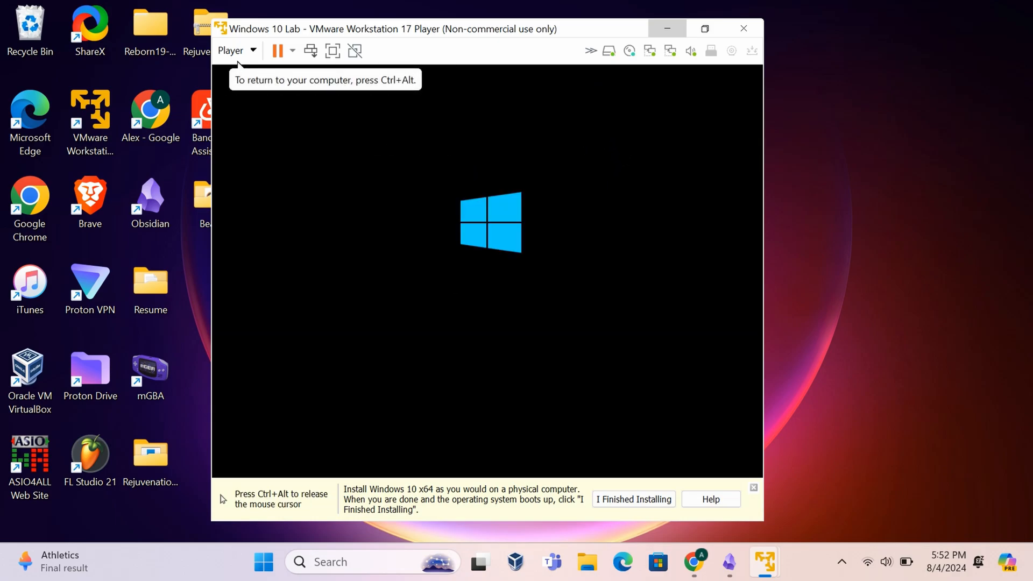
{"action": "key", "text": "ctrl+alt"}
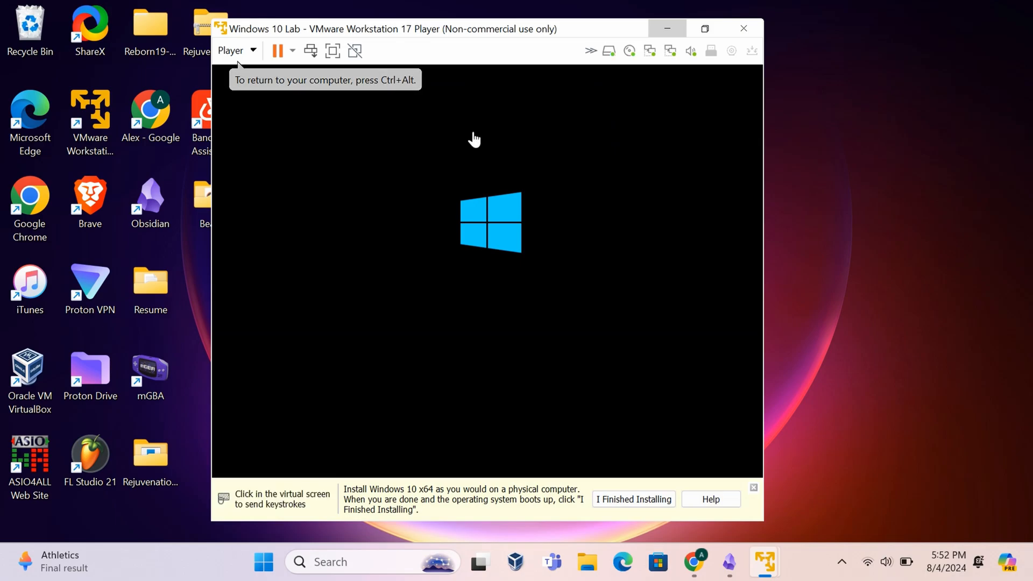
{"action": "left_click", "coordinate": [707, 27]}
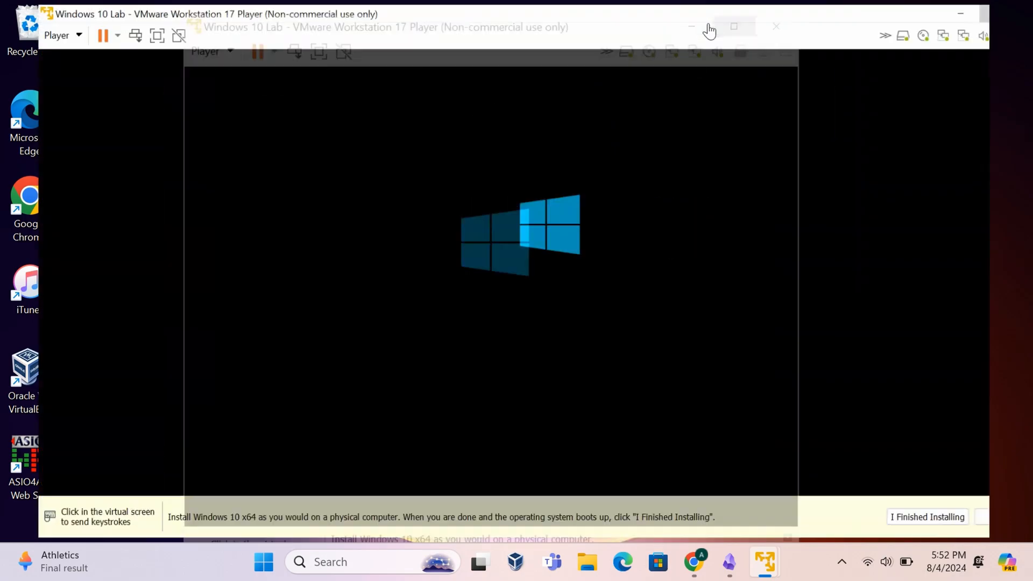
{"action": "left_click", "coordinate": [621, 108]}
{"action": "key", "text": "ctrl+alt"}
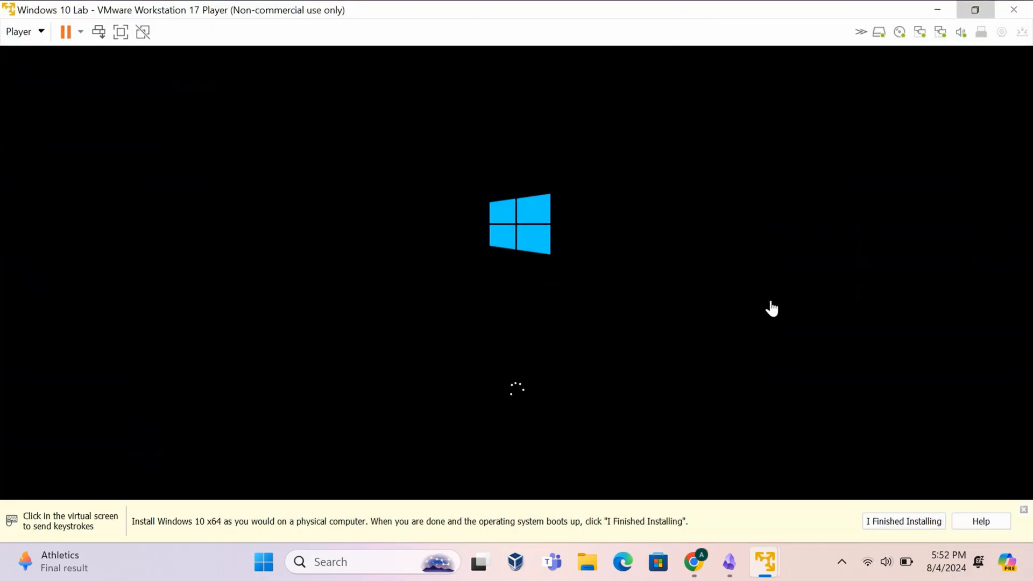
{"action": "left_click", "coordinate": [537, 376]}
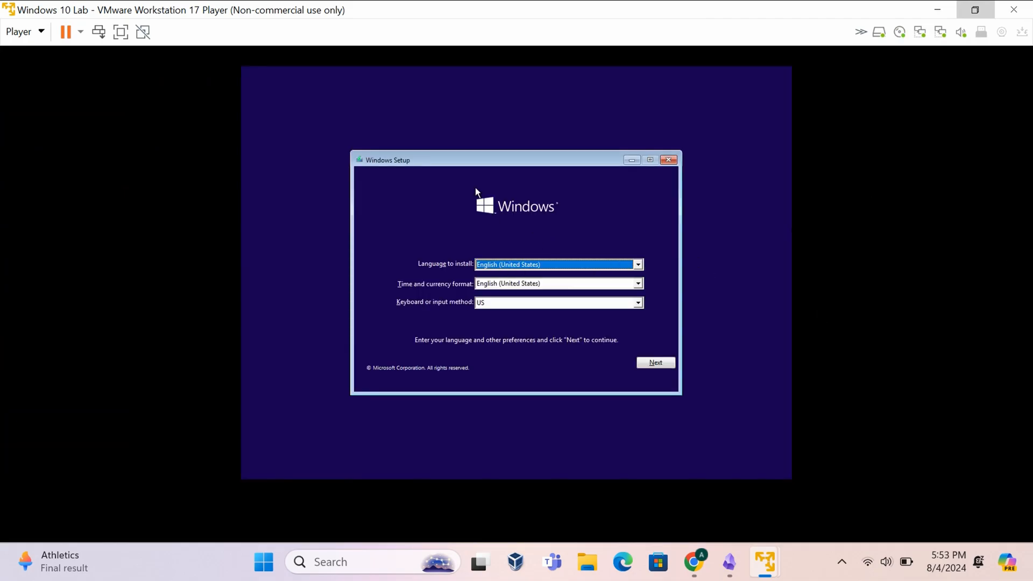
- Start installing with default language, no product key, and the Windows 10 Pro edition
{"action": "left_click", "coordinate": [650, 365]}
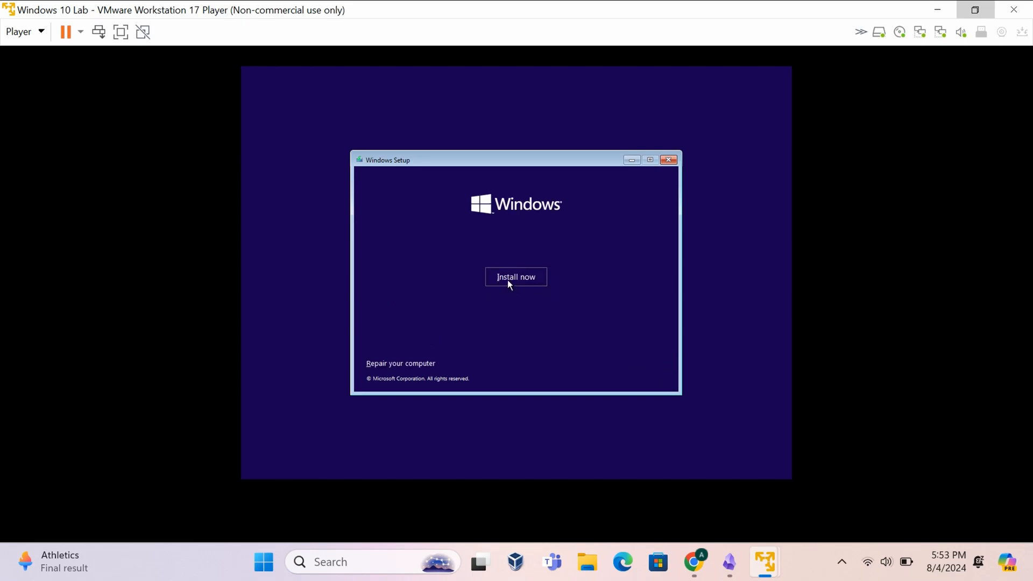
{"action": "left_click", "coordinate": [525, 281]}
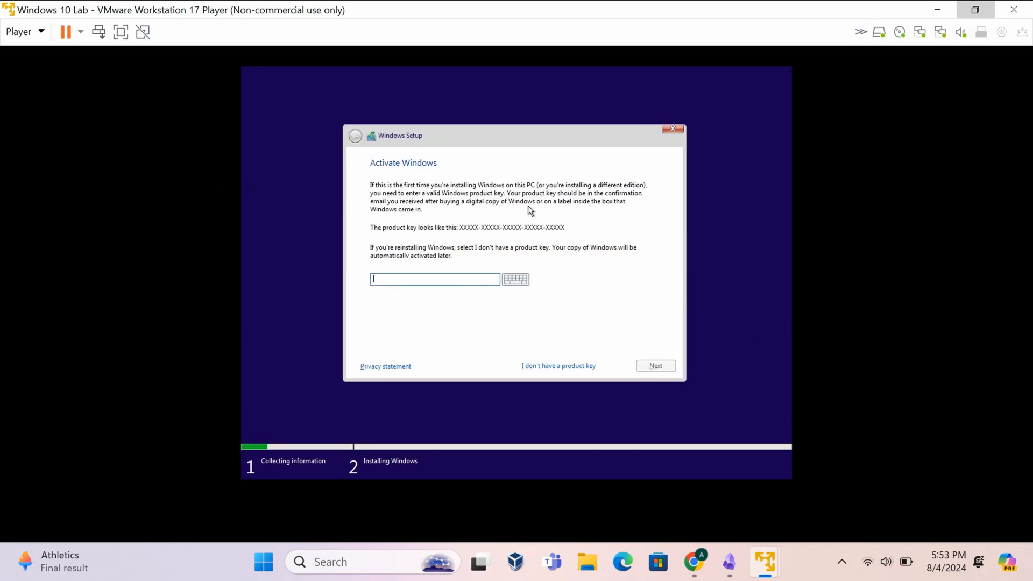
{"action": "left_click", "coordinate": [557, 366]}
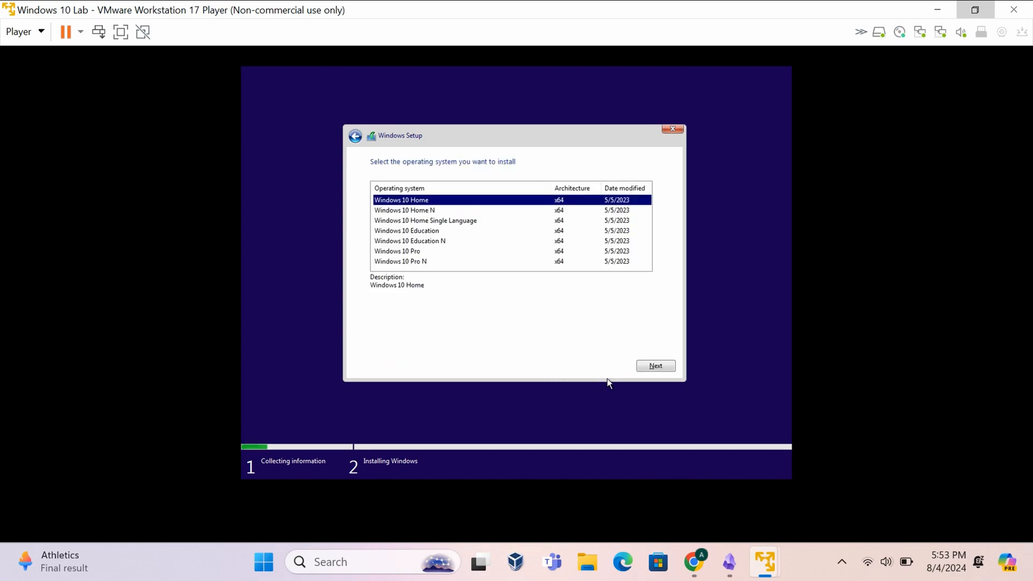
{"action": "left_click", "coordinate": [422, 252]}
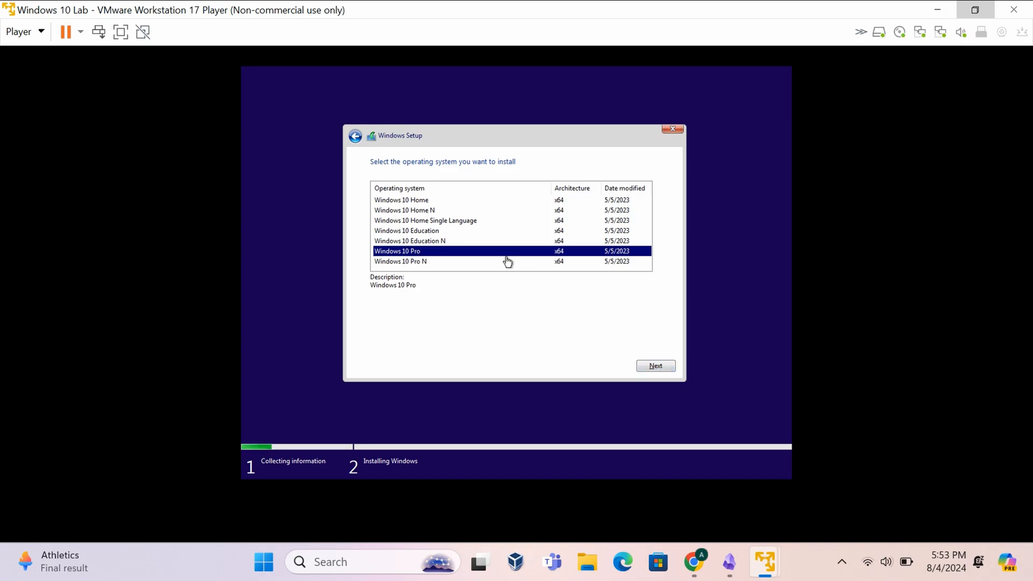
{"action": "left_click", "coordinate": [654, 366]}
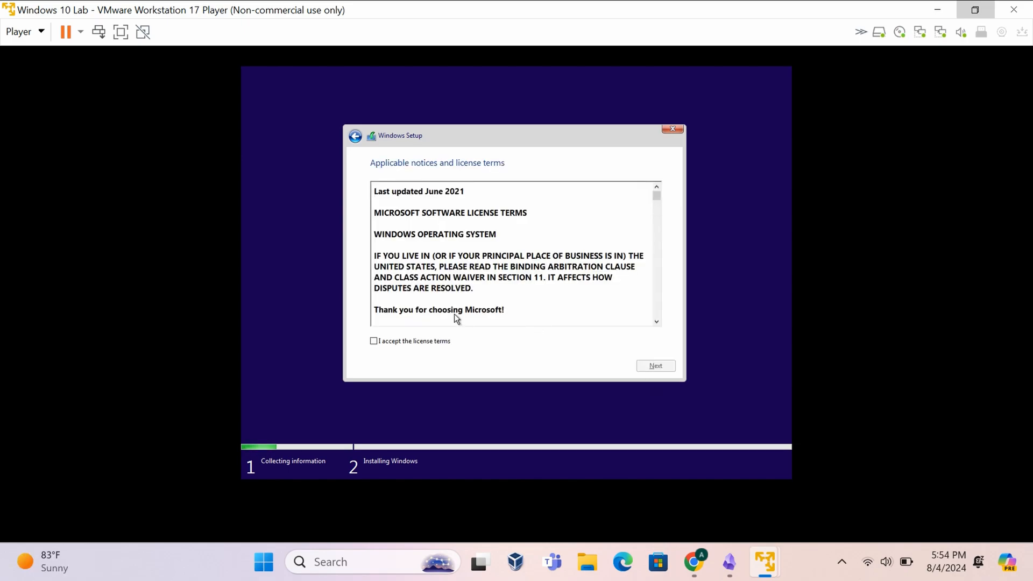
- Accept the license and run a custom install onto Drive 0's unallocated space
{"action": "left_click", "coordinate": [375, 341]}
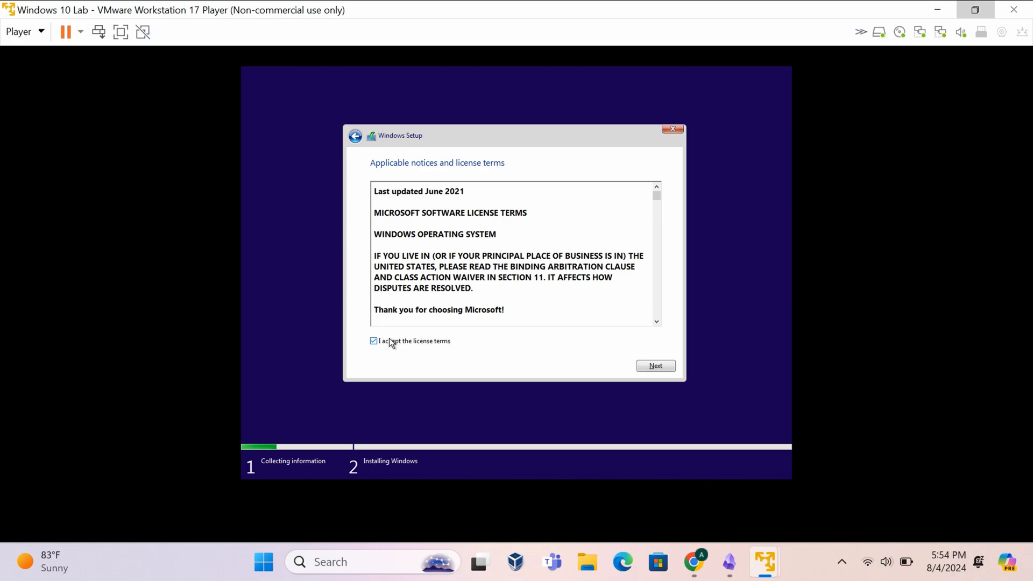
{"action": "left_click", "coordinate": [651, 367]}
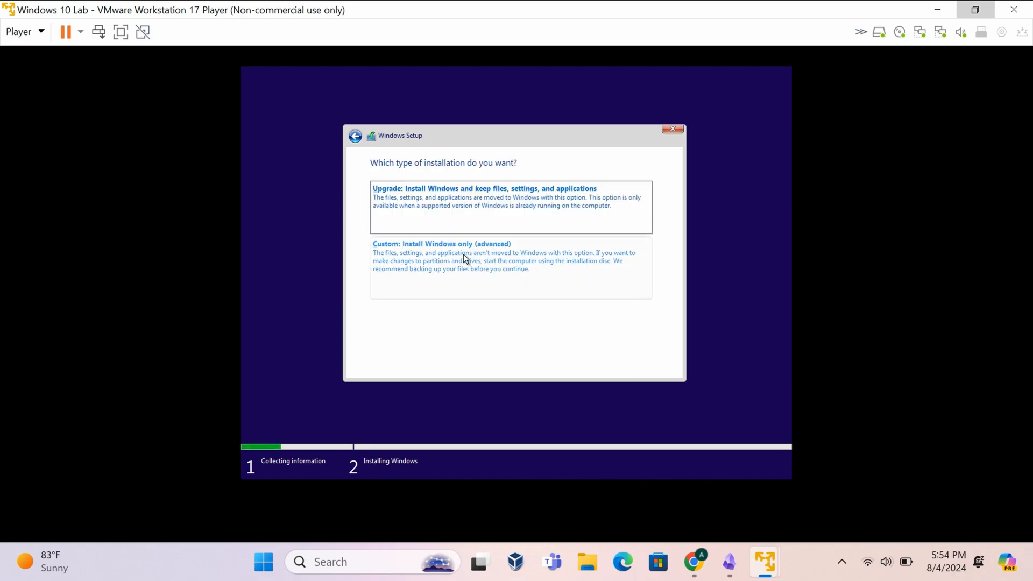
{"action": "left_click", "coordinate": [387, 245]}
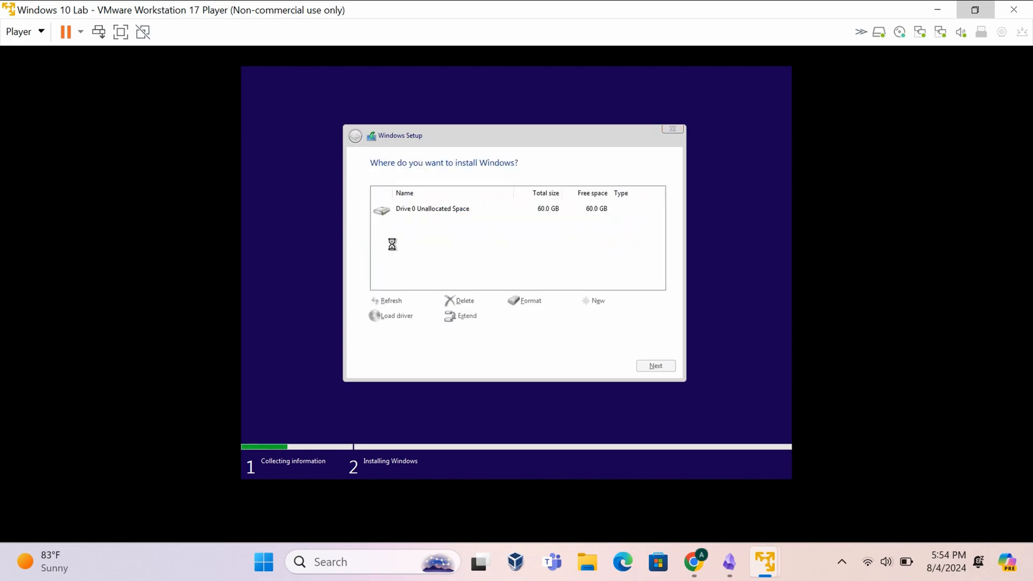
{"action": "left_click", "coordinate": [657, 366]}
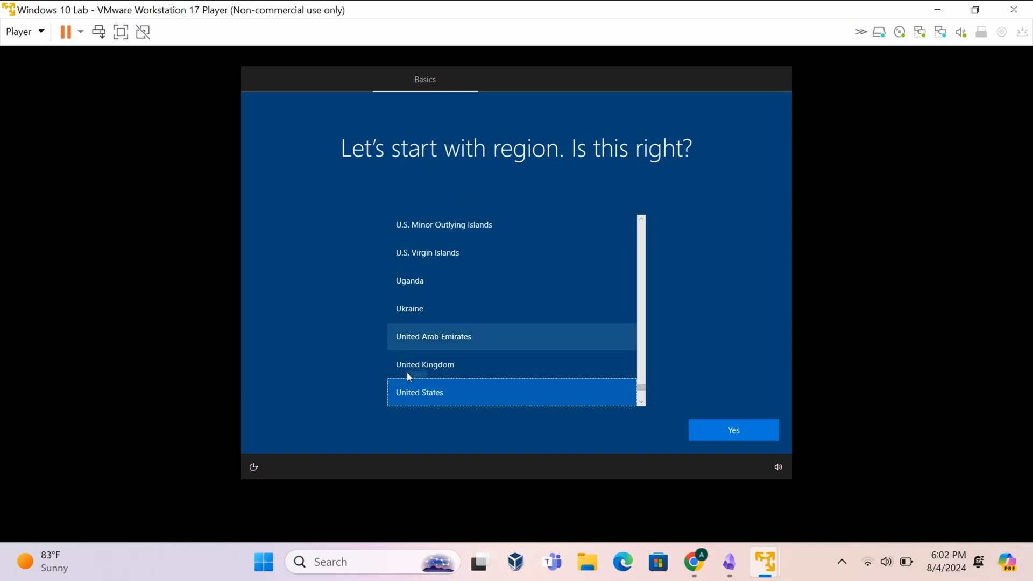
- Confirm United States region and US keyboard layout, skipping a second layout
{"action": "left_click", "coordinate": [733, 437]}
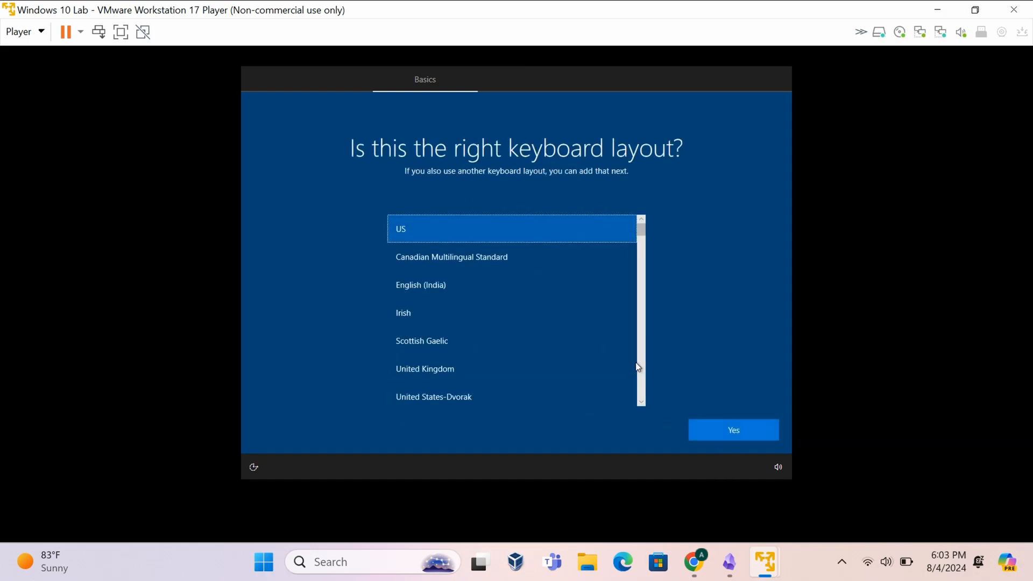
{"action": "left_click", "coordinate": [735, 430]}
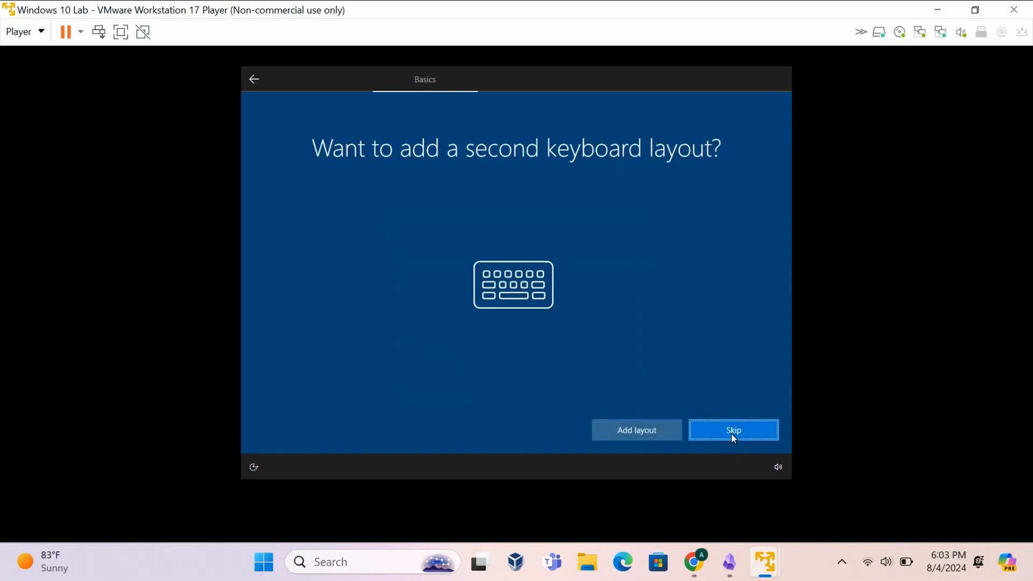
{"action": "left_click", "coordinate": [731, 433]}
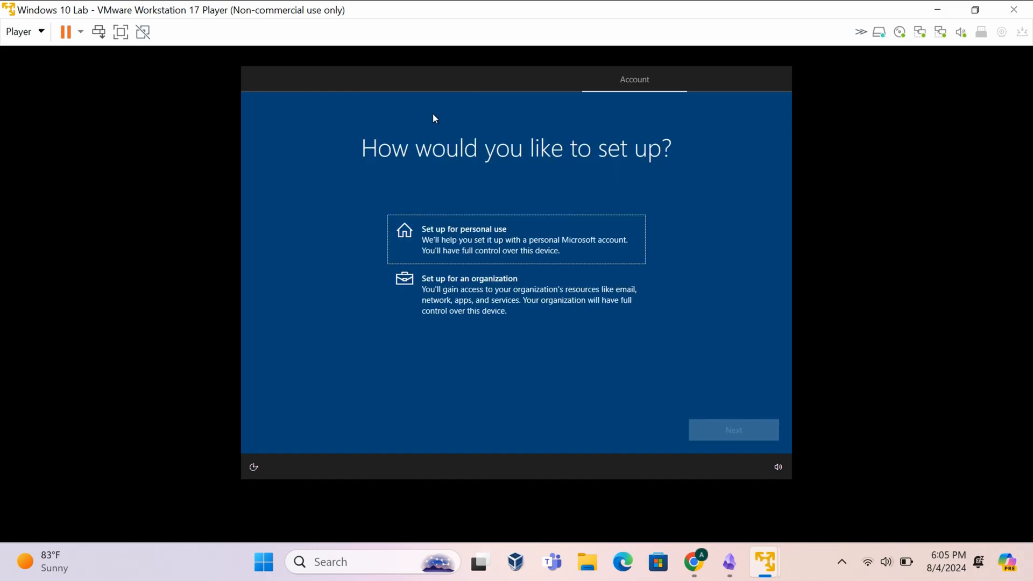
- Choose personal use with an offline account and the limited experience
{"action": "left_click", "coordinate": [462, 232]}
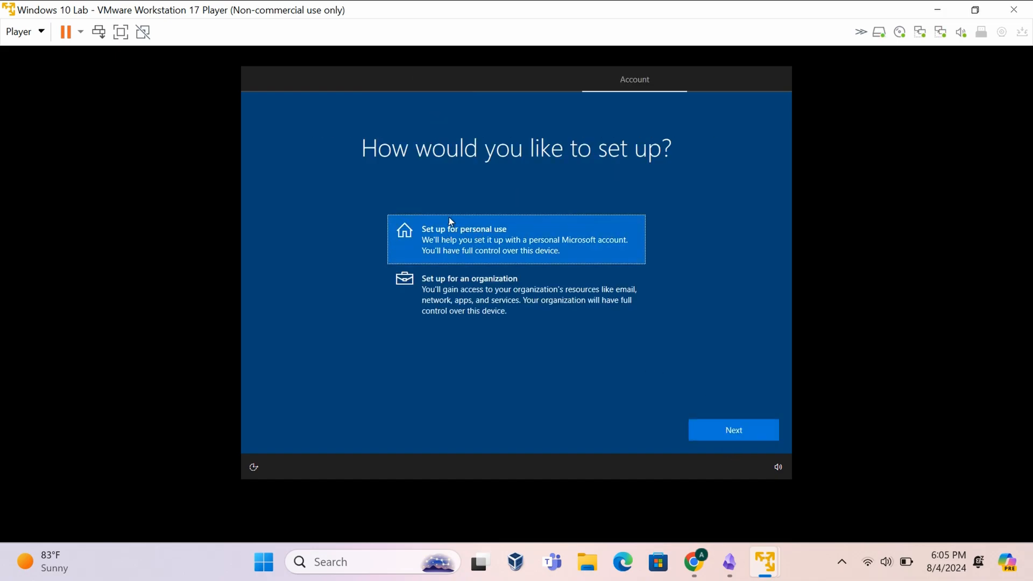
{"action": "left_click", "coordinate": [731, 428]}
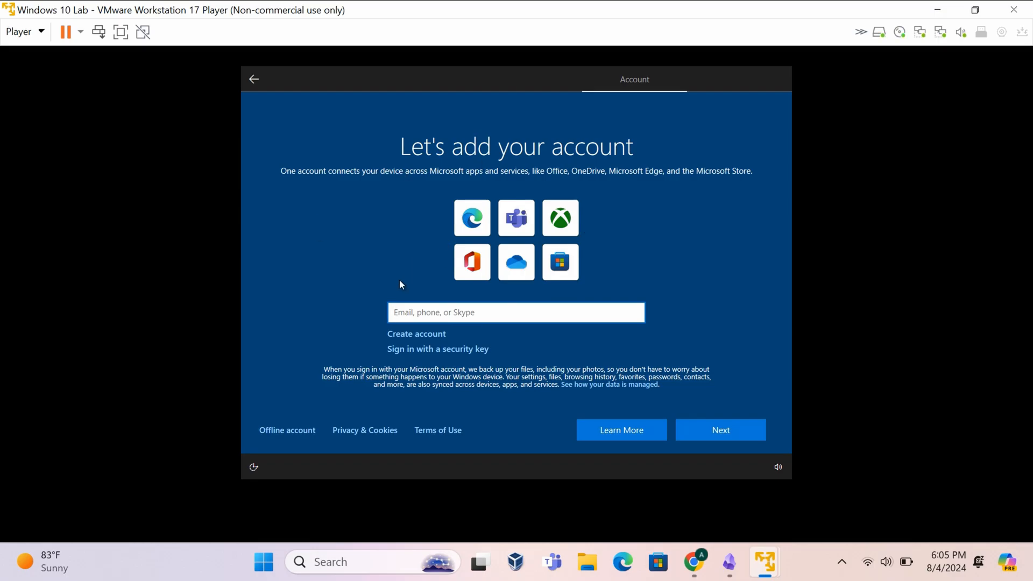
{"action": "left_click", "coordinate": [285, 429]}
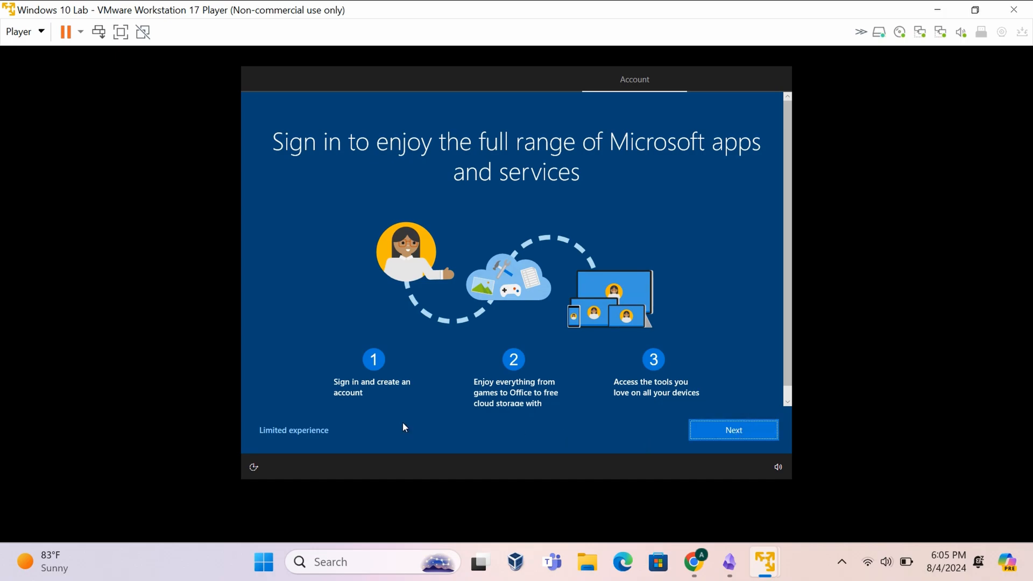
{"action": "left_click", "coordinate": [305, 434]}
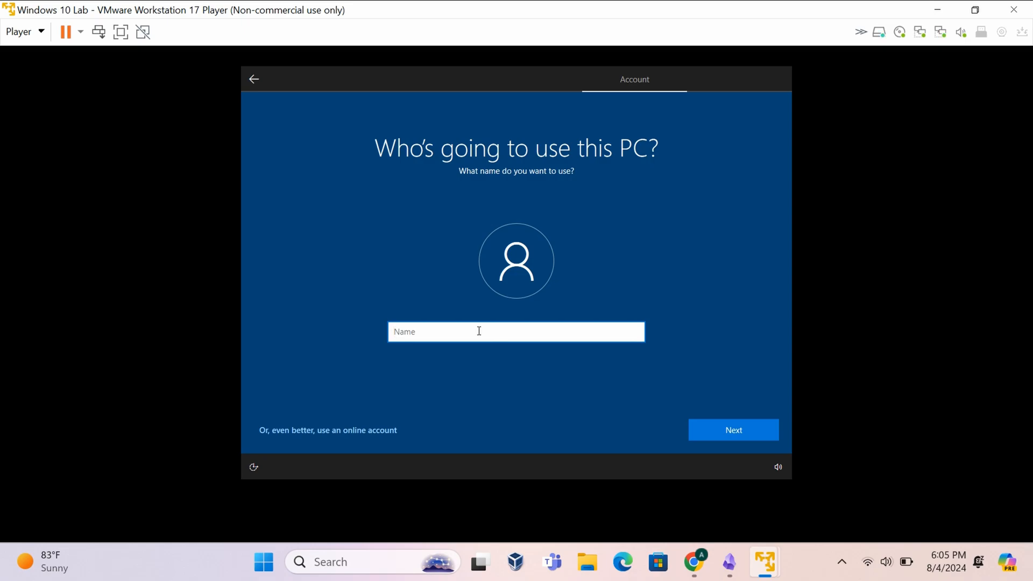
- Enter the local account's user name and password
{"action": "type", "text": "Alex"}
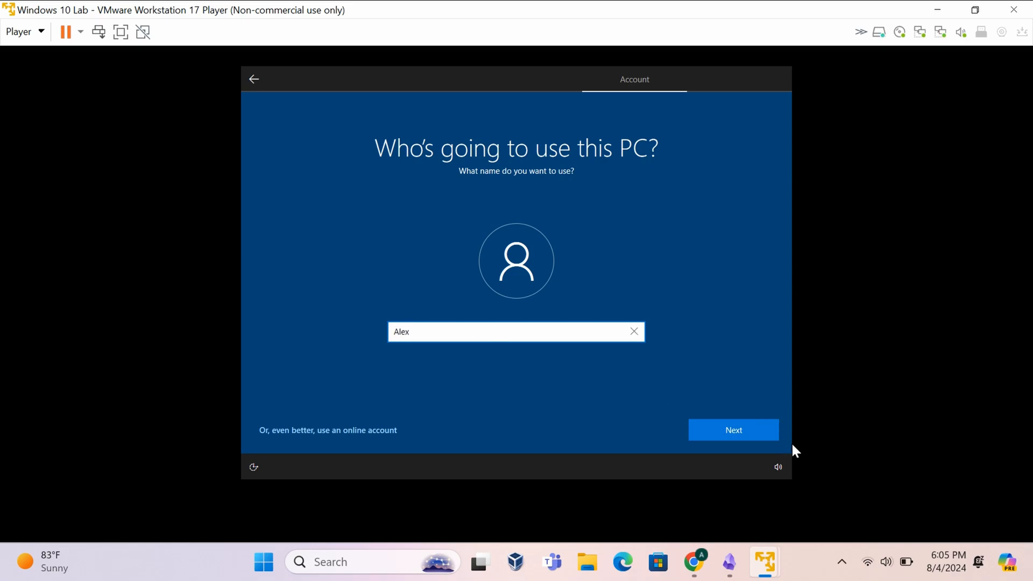
{"action": "left_click", "coordinate": [747, 430]}
{"action": "type", "text": "••••••••"}
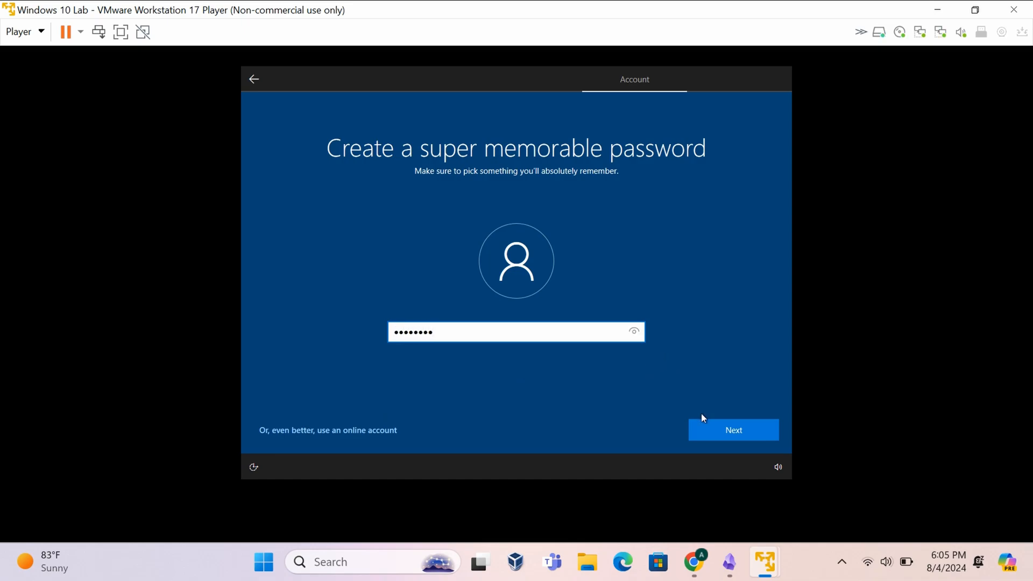
{"action": "left_click", "coordinate": [701, 433]}
- Confirm the password and answer the first pet's name security question
{"action": "type", "text": "•"}
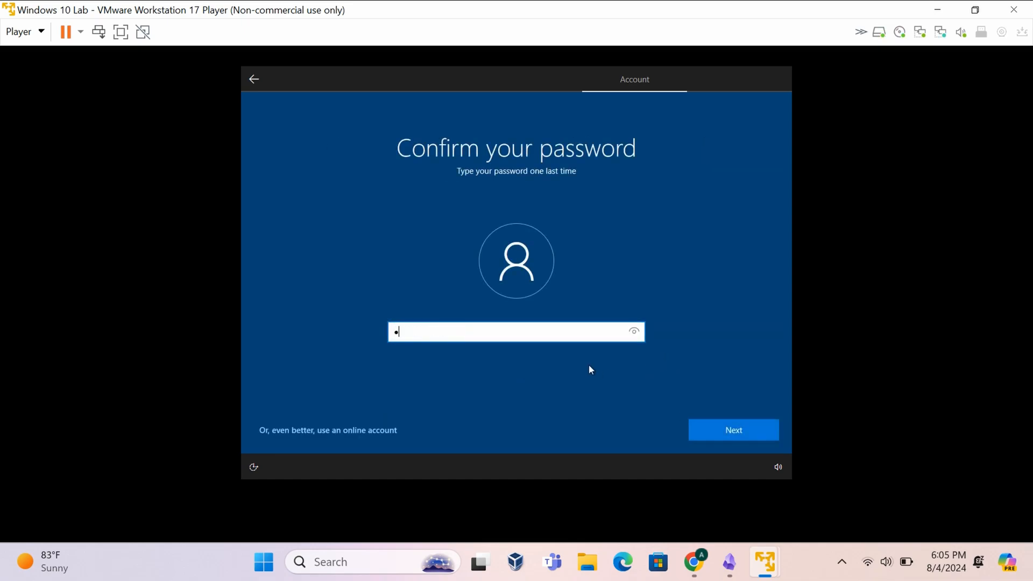
{"action": "type", "text": "•••••••"}
{"action": "key", "text": "Return"}
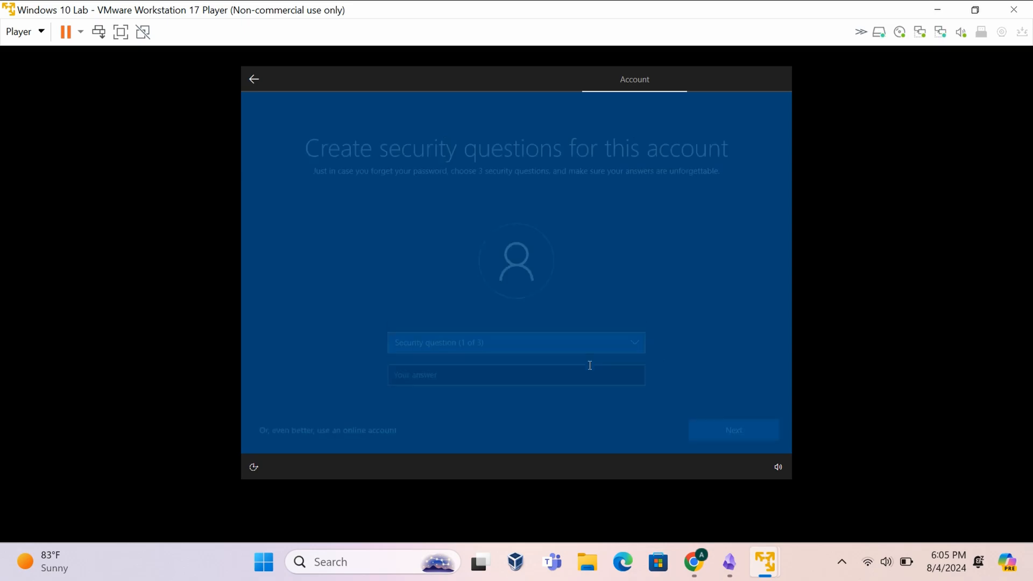
{"action": "left_click", "coordinate": [522, 333]}
{"action": "left_click", "coordinate": [483, 353]}
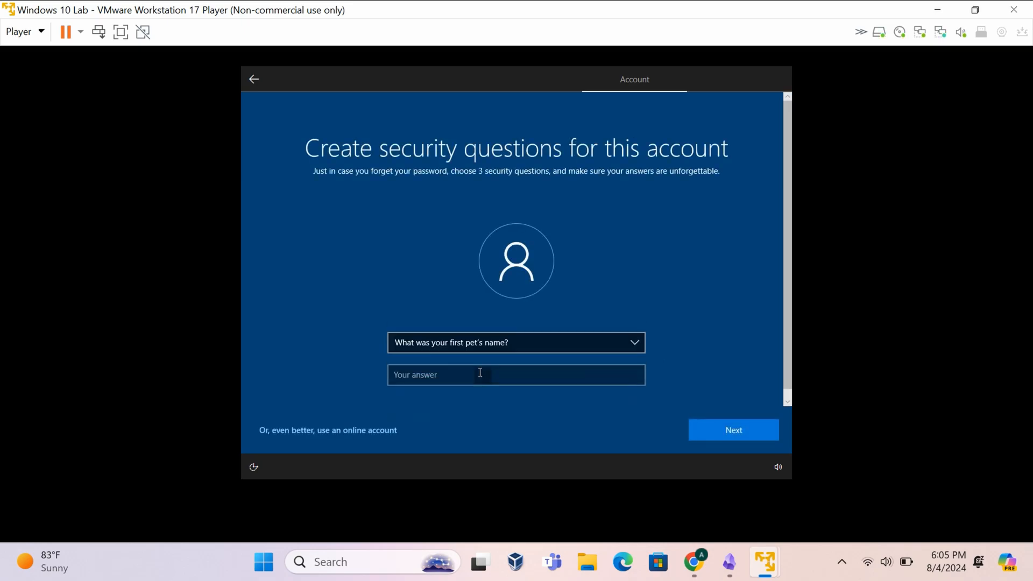
{"action": "left_click", "coordinate": [481, 374]}
{"action": "type", "text": "a"}
{"action": "left_click", "coordinate": [716, 422]}
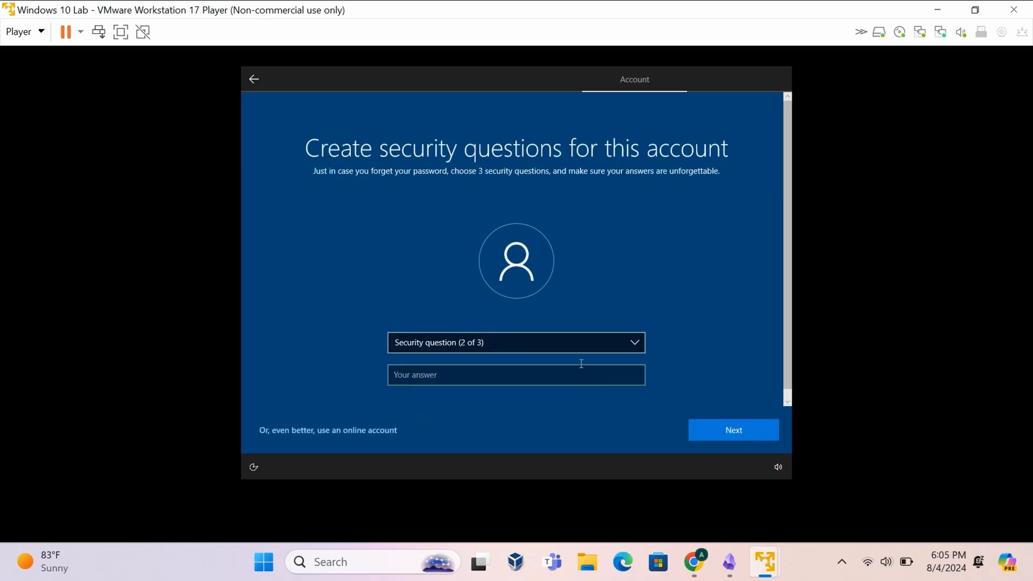
- Answer the where-parents-met and oldest-cousin security questions
{"action": "left_click", "coordinate": [568, 347]}
{"action": "left_click", "coordinate": [562, 376]}
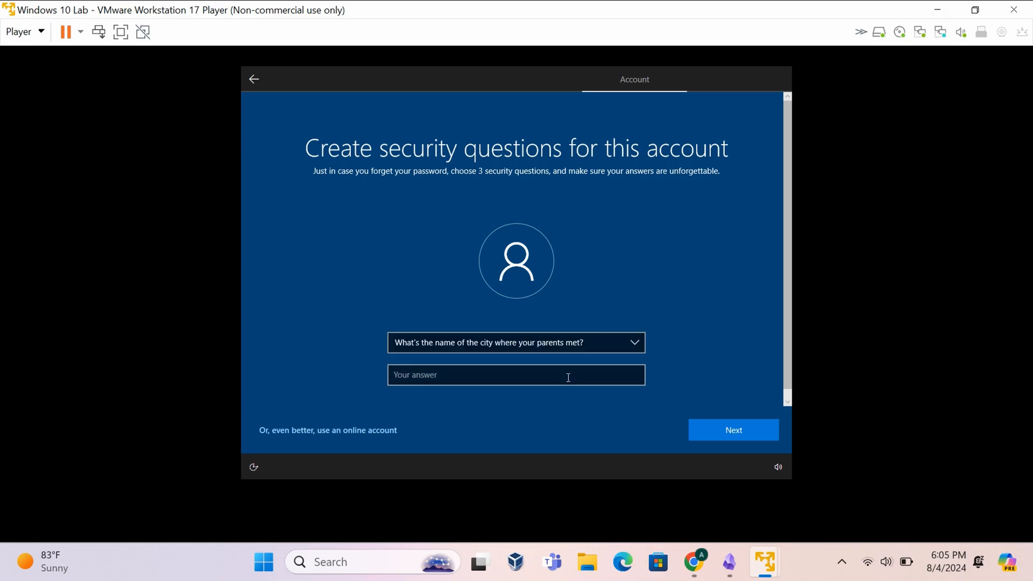
{"action": "left_click", "coordinate": [567, 377]}
{"action": "type", "text": "a"}
{"action": "left_click", "coordinate": [721, 423]}
{"action": "left_click", "coordinate": [594, 350]}
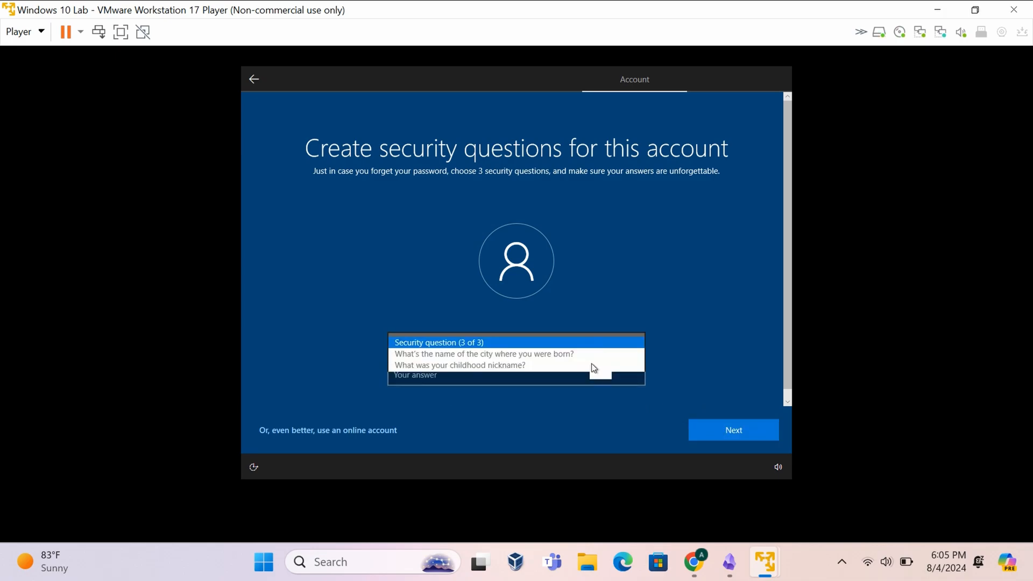
{"action": "left_click", "coordinate": [563, 376]}
{"action": "left_click", "coordinate": [554, 378]}
{"action": "type", "text": "a"}
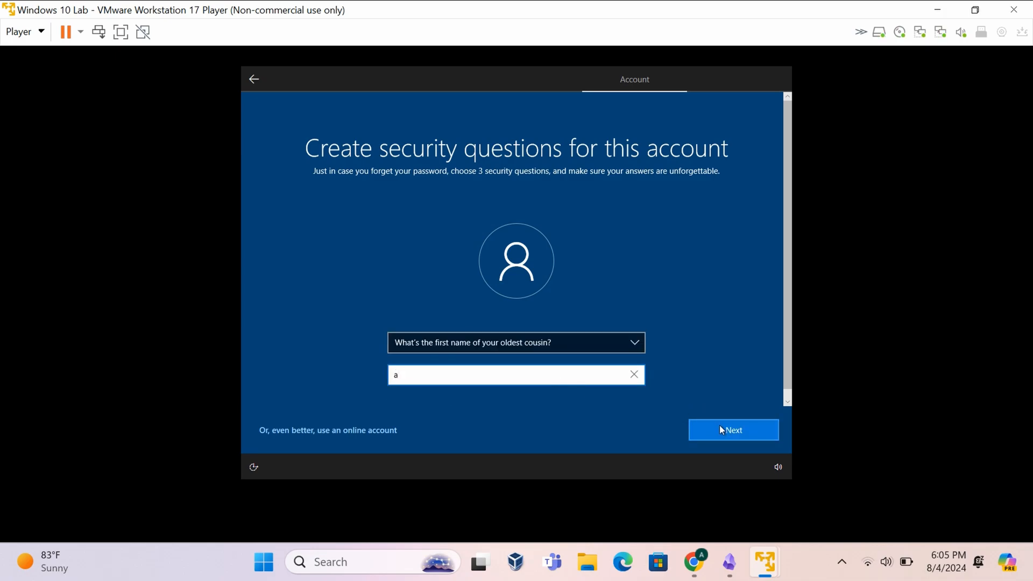
{"action": "left_click", "coordinate": [718, 425]}
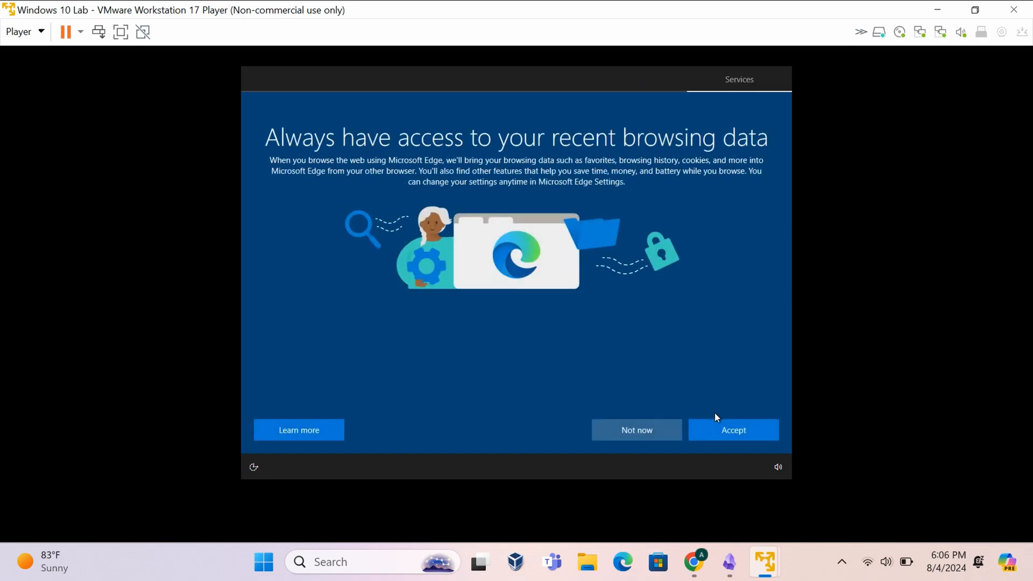
- Decline Edge data import, switch off Find my device, Location, optional diagnostics and Advertising ID, and skip customization
{"action": "left_click", "coordinate": [622, 427]}
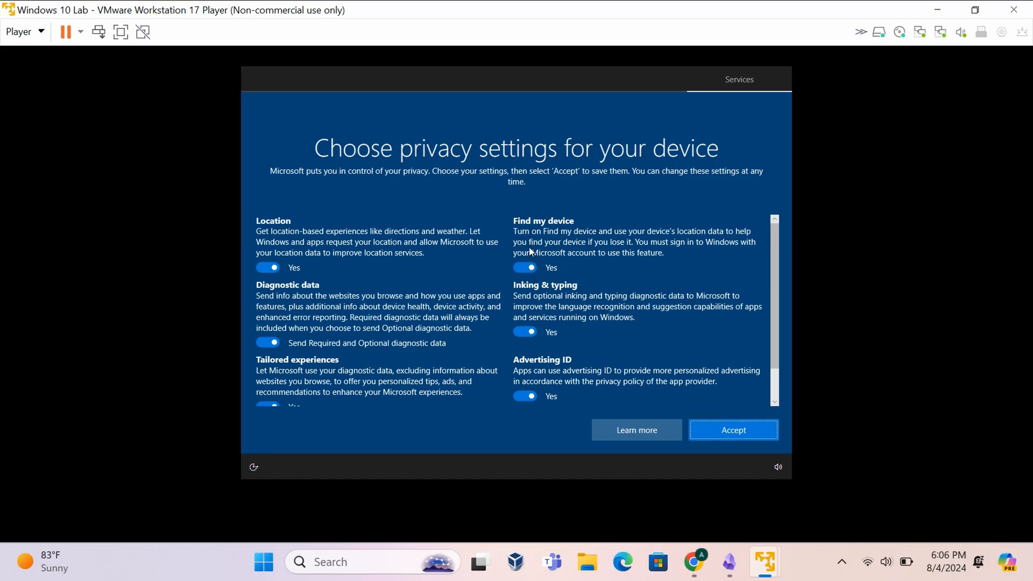
{"action": "left_click", "coordinate": [517, 266]}
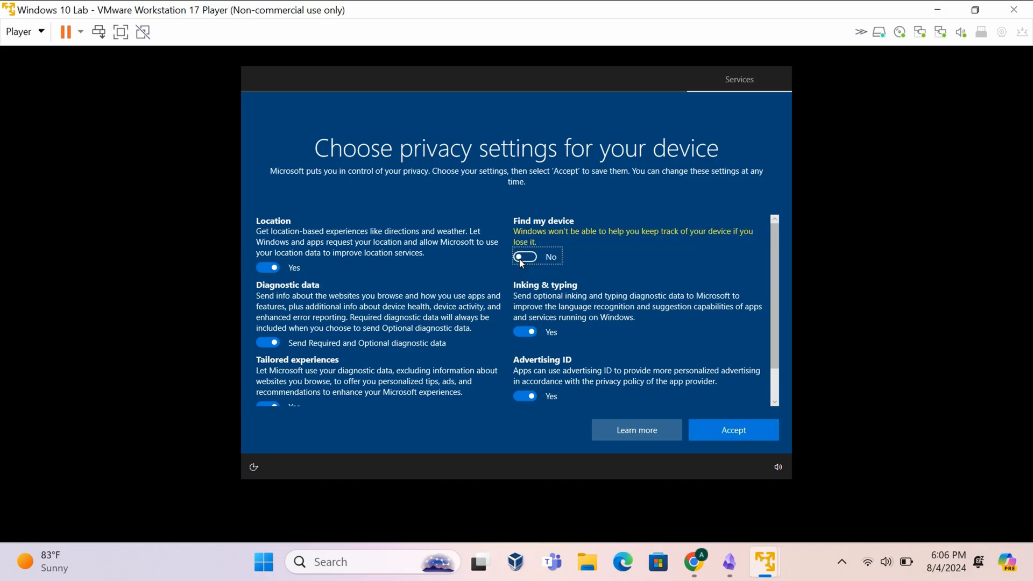
{"action": "left_click", "coordinate": [269, 266]}
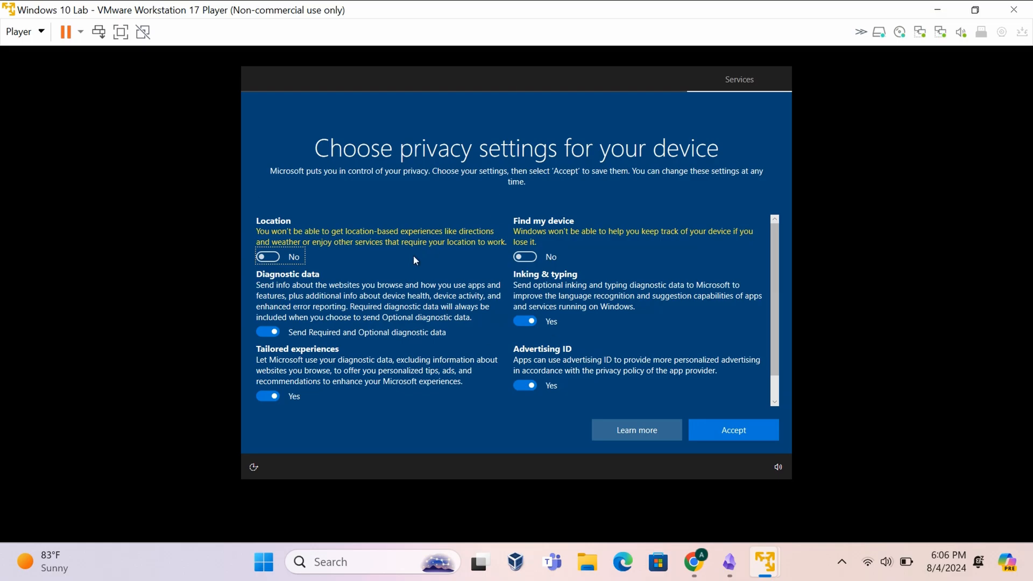
{"action": "left_click", "coordinate": [270, 331]}
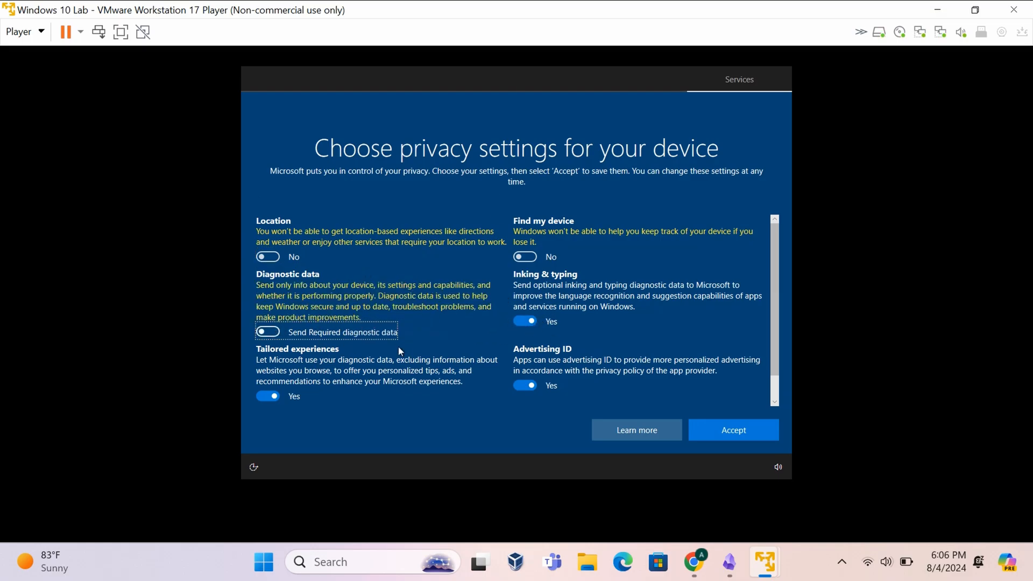
{"action": "scroll", "coordinate": [388, 333], "scroll_direction": "down", "scroll_amount": 1}
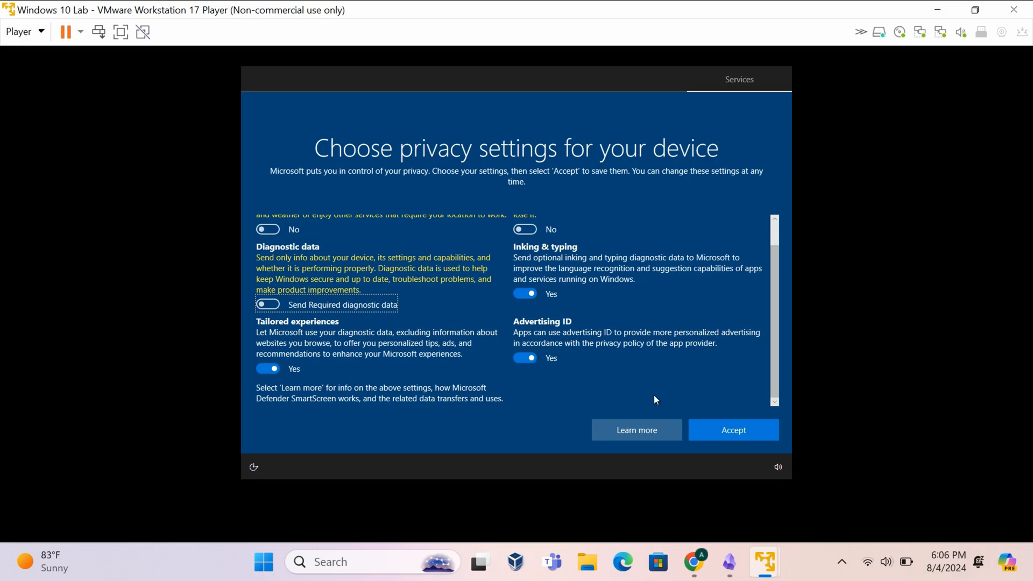
{"action": "left_click", "coordinate": [526, 357]}
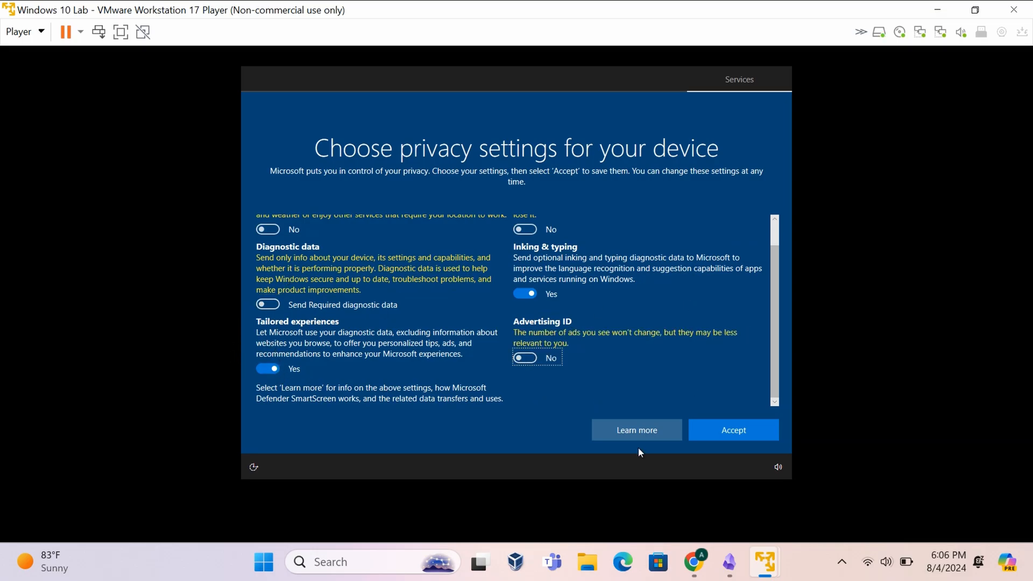
{"action": "left_click", "coordinate": [743, 431]}
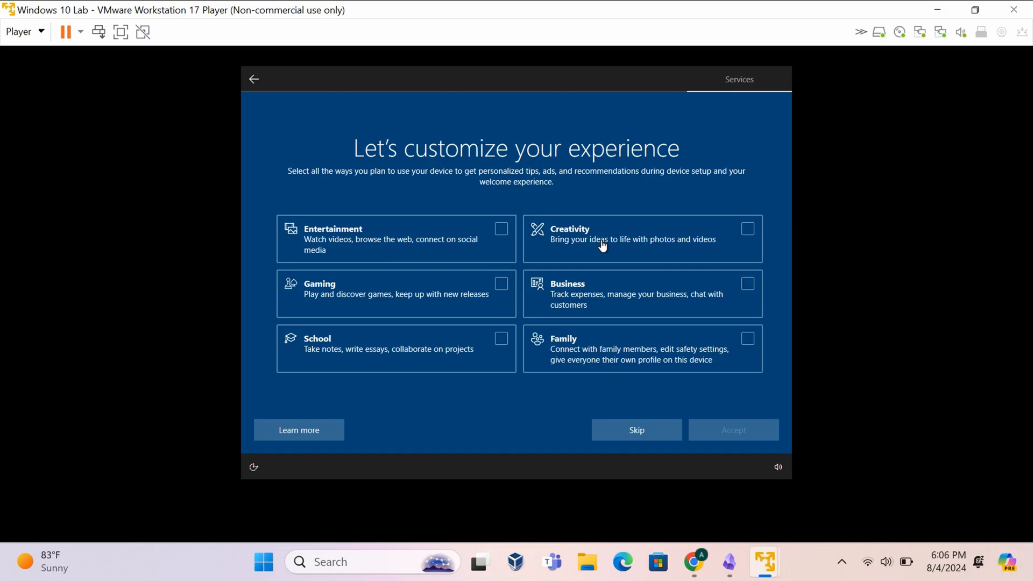
{"action": "left_click", "coordinate": [637, 431]}
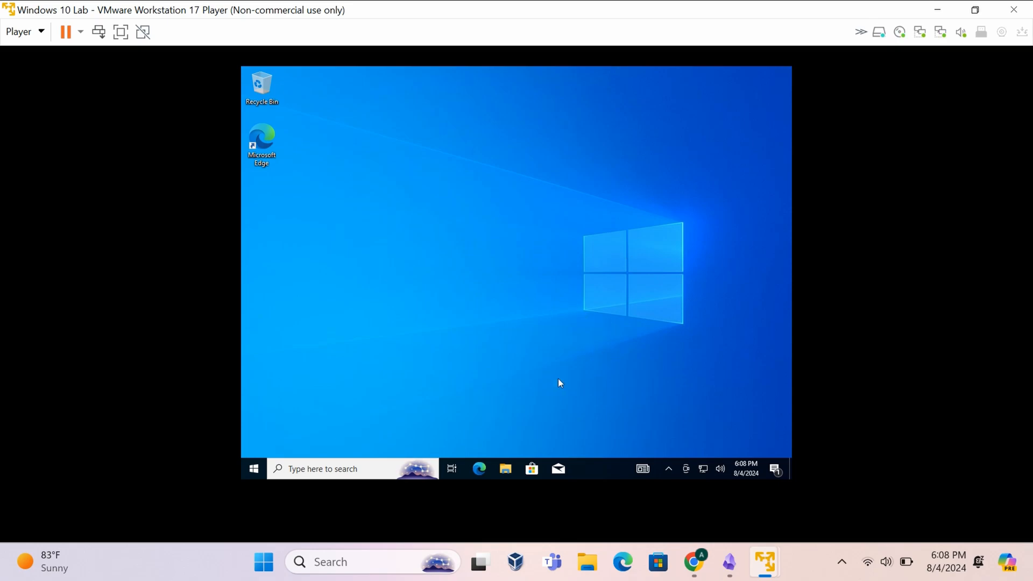
- Open Control Panel by searching 'c' in the guest's Windows search
{"action": "left_click", "coordinate": [390, 468]}
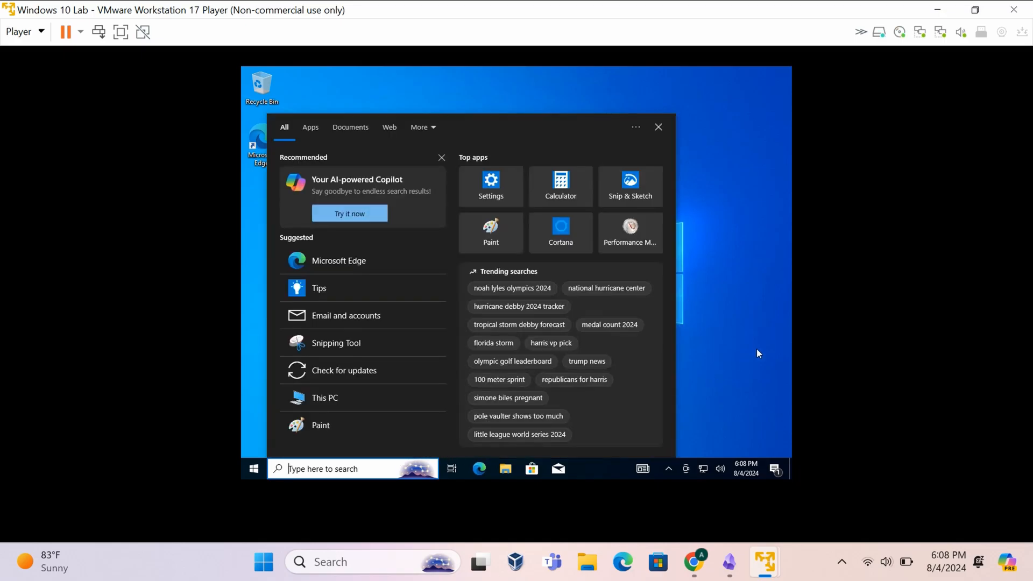
{"action": "left_click", "coordinate": [756, 349]}
{"action": "left_click", "coordinate": [334, 469]}
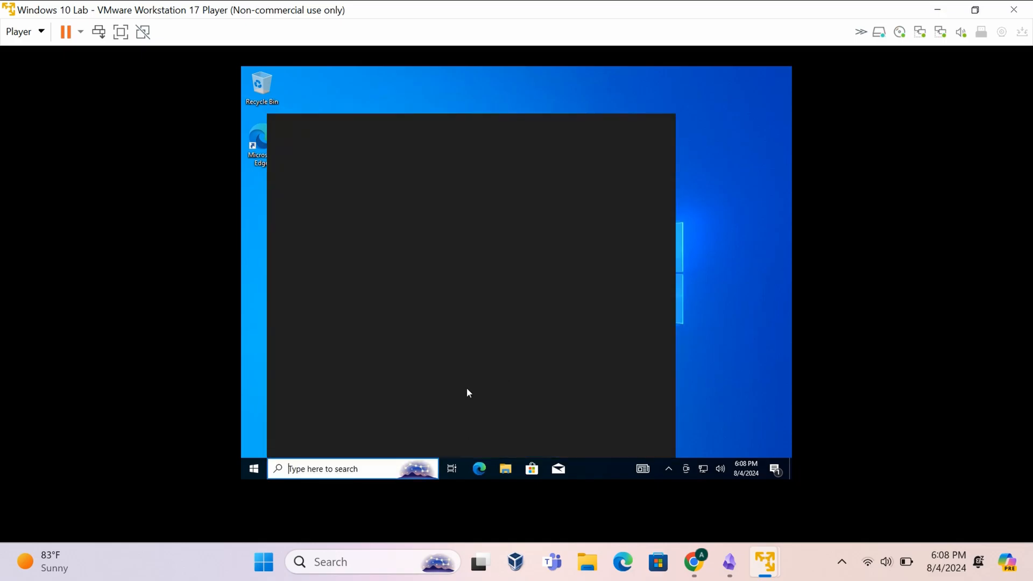
{"action": "type", "text": "c"}
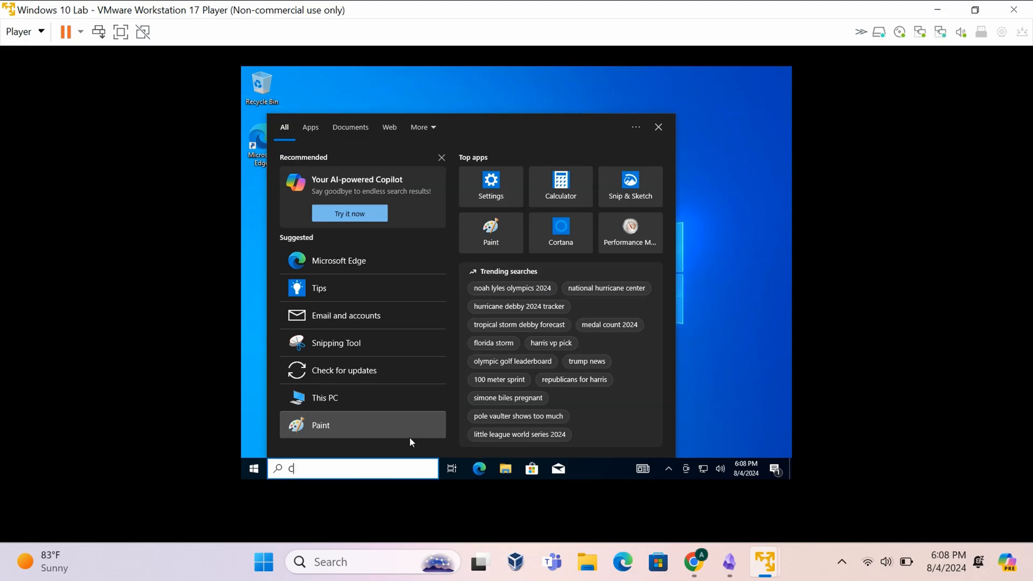
{"action": "left_click", "coordinate": [317, 173]}
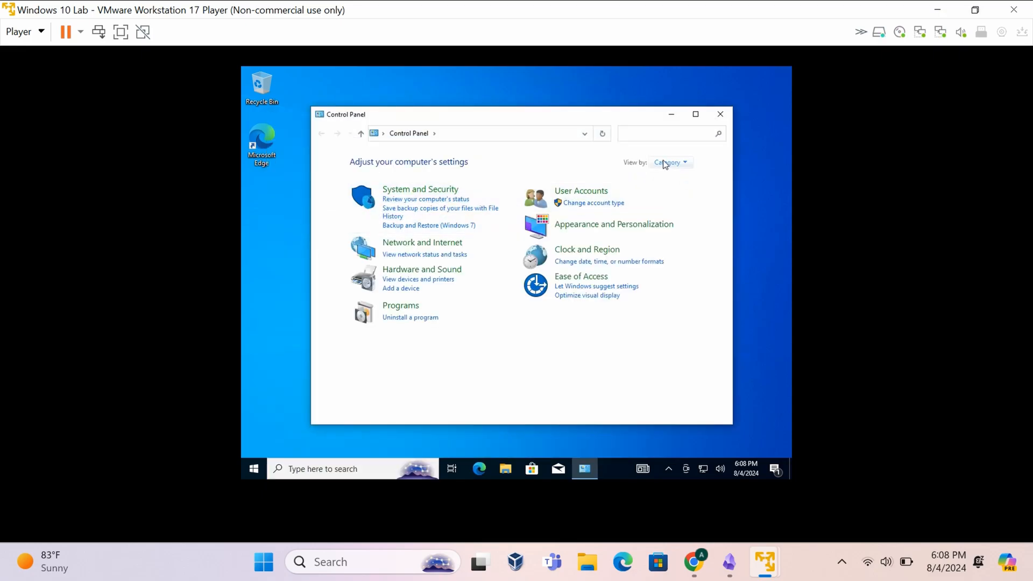
- View Control Panel as small icons and open Network and Sharing Center
{"action": "left_click", "coordinate": [665, 163]}
{"action": "left_click", "coordinate": [677, 204]}
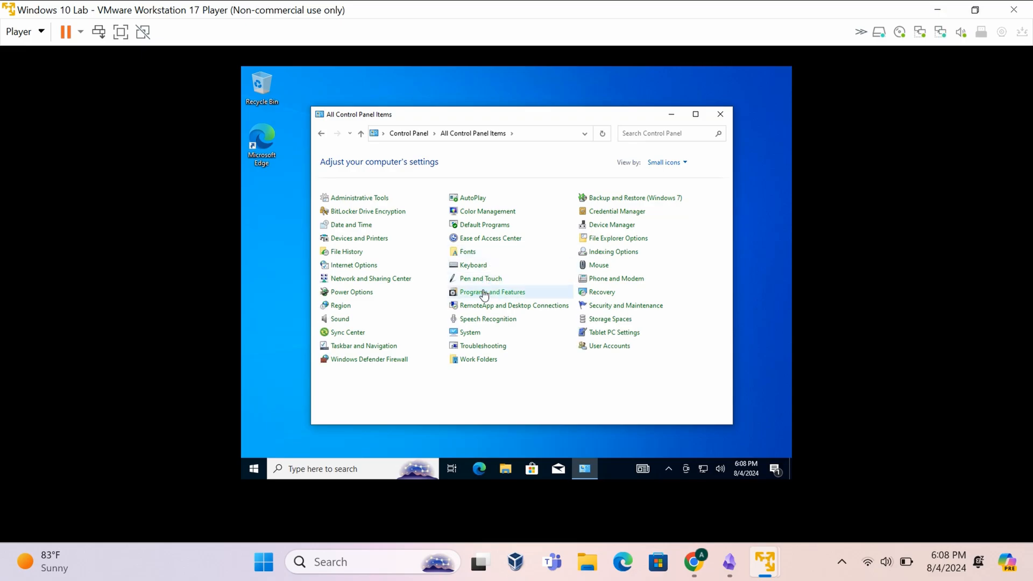
{"action": "left_click", "coordinate": [379, 279]}
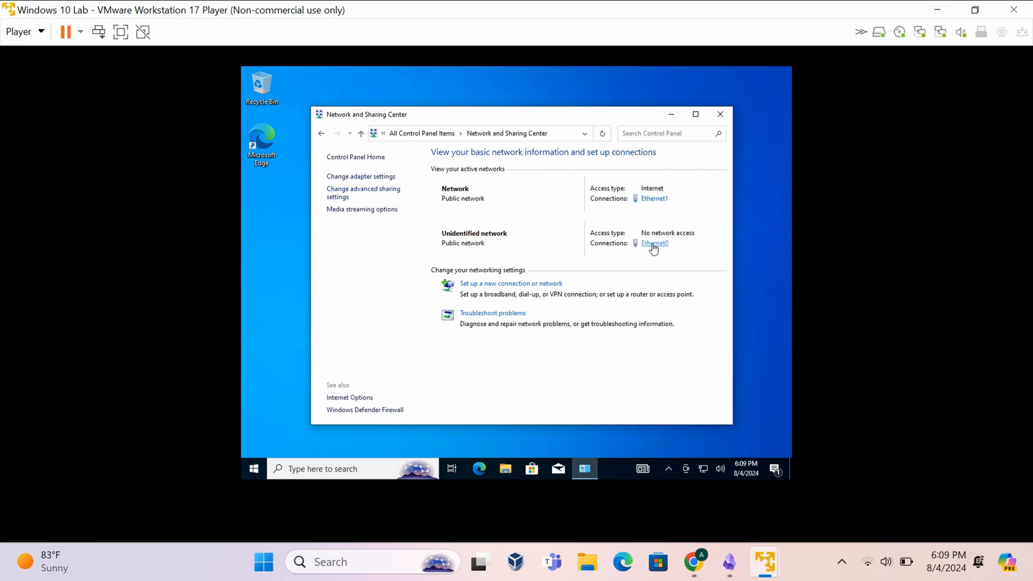
{"action": "left_click", "coordinate": [355, 467]}
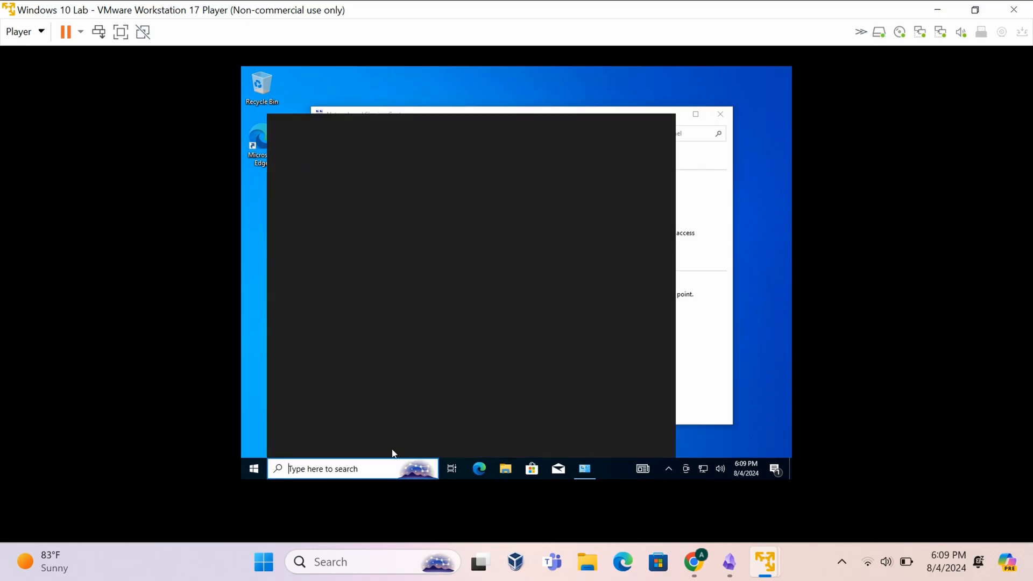
- Open Command Prompt from search and run ipconfig
{"action": "type", "text": "cmd"}
{"action": "key", "text": "Return"}
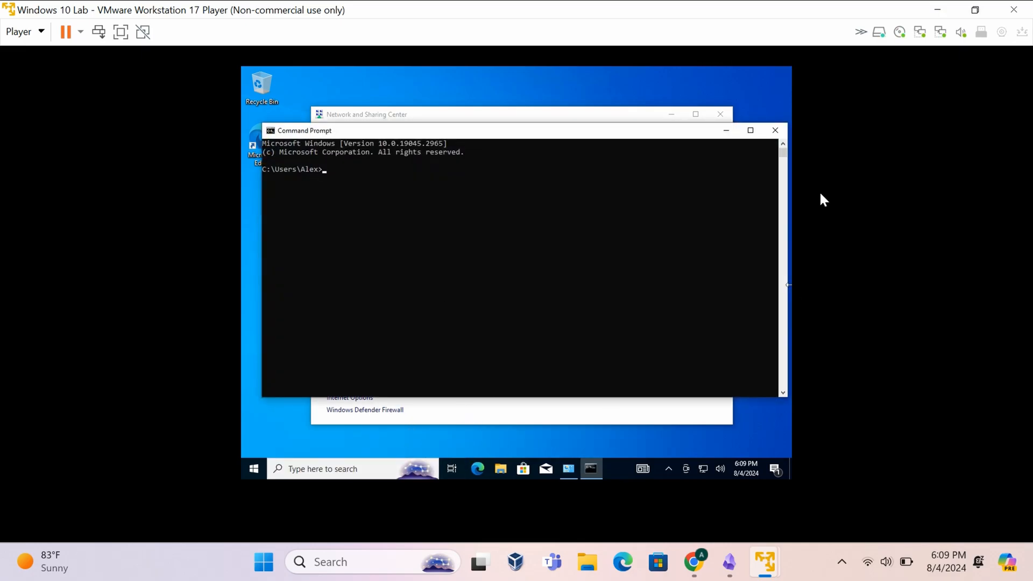
{"action": "left_click", "coordinate": [778, 133]}
{"action": "left_click", "coordinate": [388, 469]}
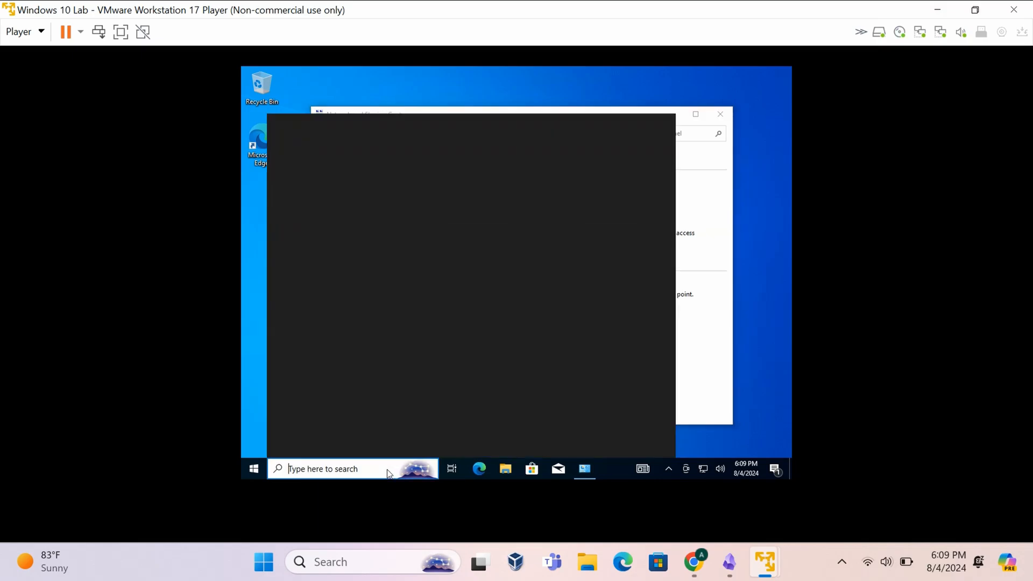
{"action": "type", "text": "cmd"}
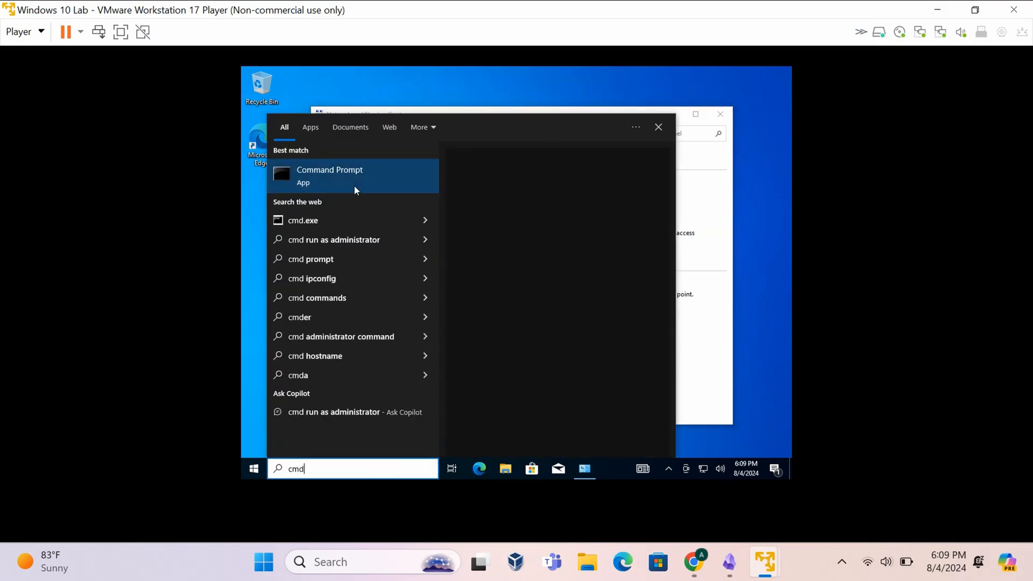
{"action": "left_click", "coordinate": [354, 185]}
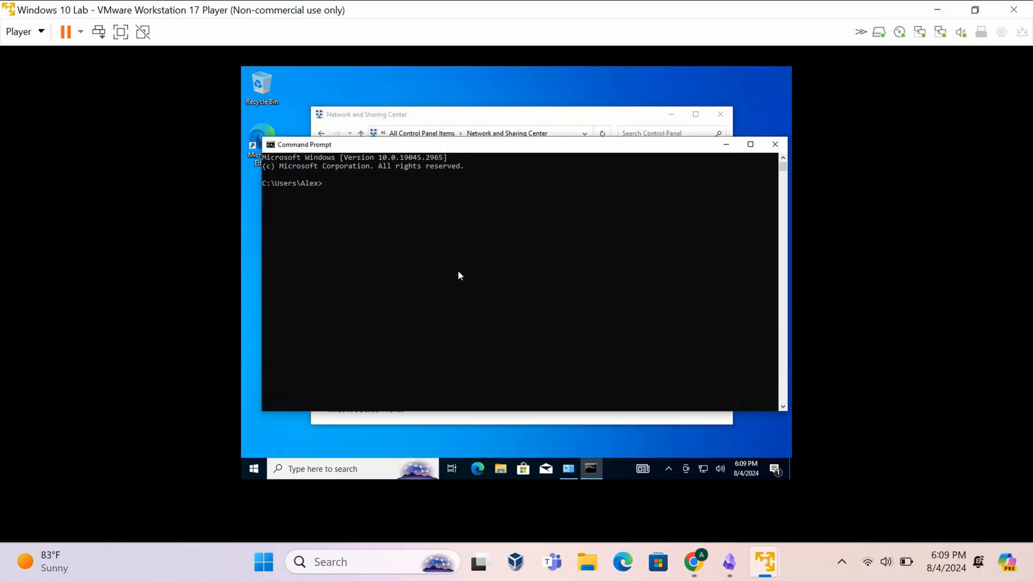
{"action": "type", "text": "ipconfig"}
{"action": "key", "text": "Return"}
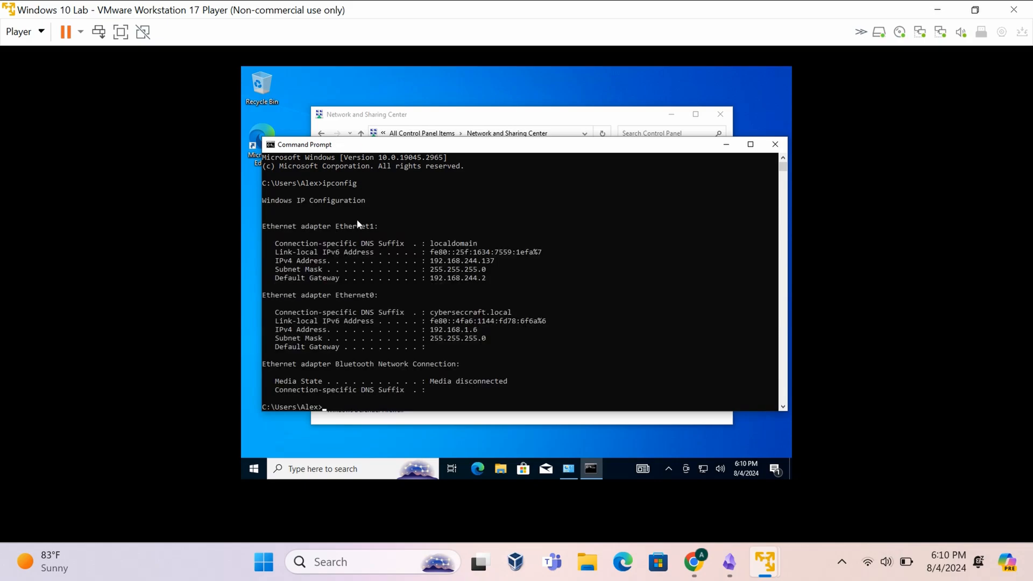
- Highlight Ethernet1's address 192.168.244.137, mask 255.255.255.0 and default gateway
{"action": "mouse_move", "coordinate": [341, 227]}
{"action": "left_mouse_down"}
{"action": "mouse_move", "coordinate": [379, 226]}
{"action": "mouse_move", "coordinate": [338, 229]}
{"action": "left_mouse_up"}
{"action": "left_click", "coordinate": [378, 225]}
{"action": "left_click_drag", "start_coordinate": [434, 262], "coordinate": [503, 261]}
{"action": "left_click", "coordinate": [483, 261]}
{"action": "double_click", "coordinate": [483, 263]}
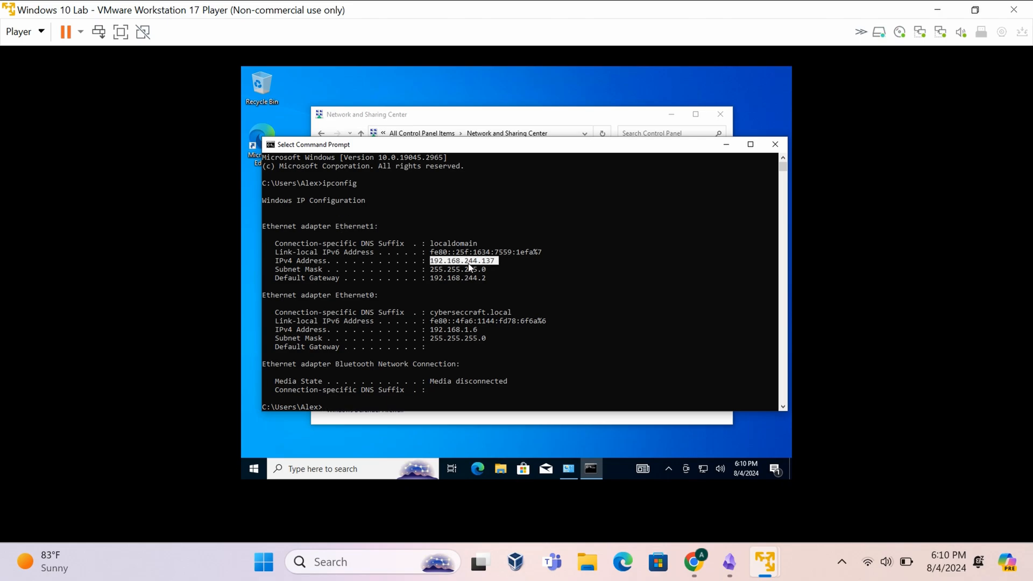
{"action": "double_click", "coordinate": [471, 268]}
{"action": "double_click", "coordinate": [478, 270]}
{"action": "double_click", "coordinate": [477, 271]}
{"action": "left_click", "coordinate": [496, 270]}
{"action": "left_click_drag", "start_coordinate": [470, 278], "coordinate": [484, 285]}
{"action": "left_click", "coordinate": [484, 286]}
- Highlight the cyberseccraft.local DNS suffix and Ethernet0's address 192.168.1.6 with mask 255.255.255.0
{"action": "scroll", "coordinate": [495, 296], "scroll_direction": "down", "scroll_amount": 1}
{"action": "scroll", "coordinate": [473, 312], "scroll_direction": "down", "scroll_amount": 1}
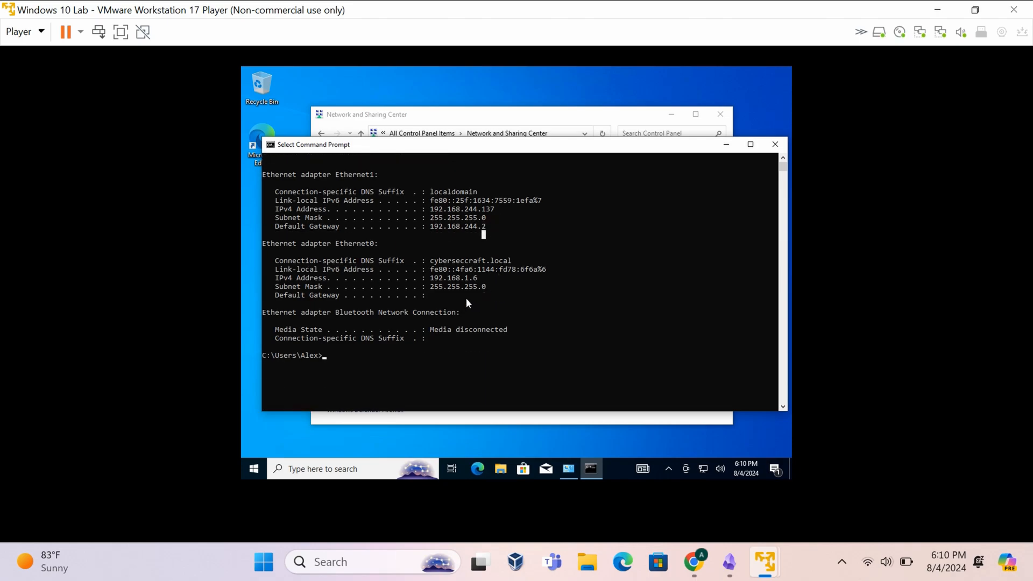
{"action": "left_click_drag", "start_coordinate": [433, 261], "coordinate": [515, 263]}
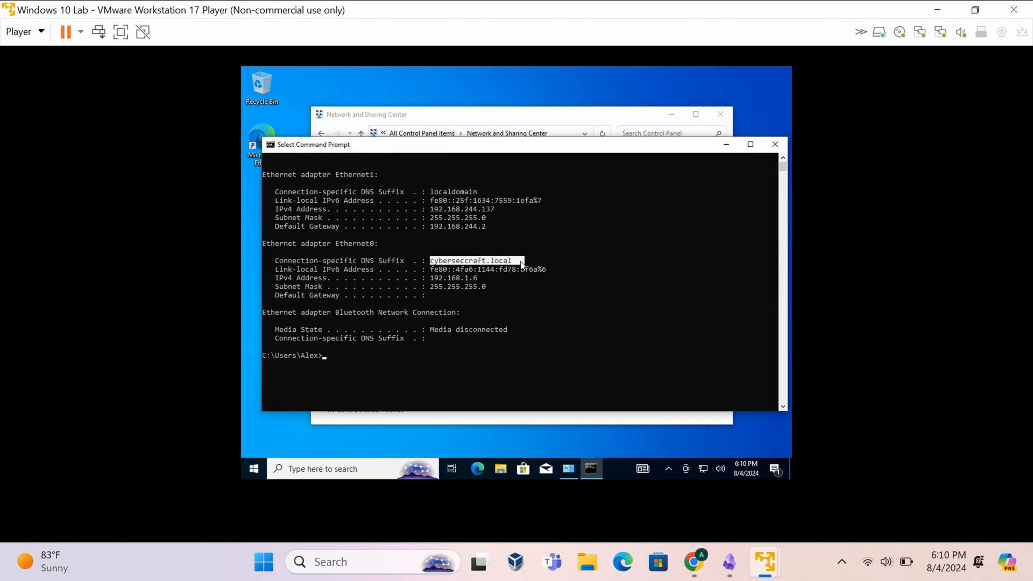
{"action": "left_click", "coordinate": [511, 264]}
{"action": "double_click", "coordinate": [473, 279]}
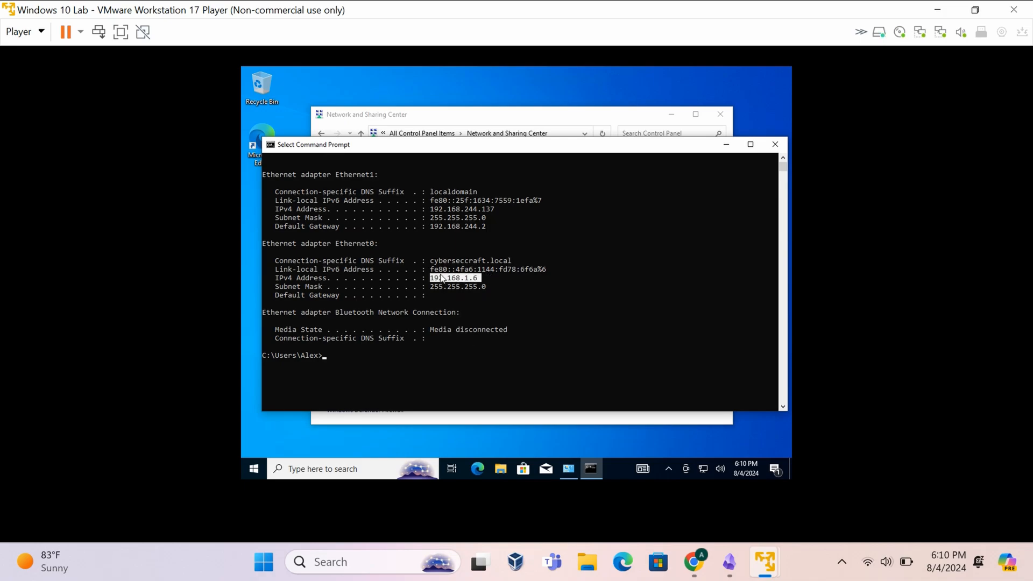
{"action": "left_click_drag", "start_coordinate": [435, 287], "coordinate": [446, 285]}
{"action": "left_click", "coordinate": [476, 279]}
{"action": "double_click", "coordinate": [476, 287]}
{"action": "left_click", "coordinate": [475, 288]}
{"action": "left_click_drag", "start_coordinate": [501, 295], "coordinate": [481, 287]}
{"action": "left_click", "coordinate": [445, 289]}
{"action": "left_click", "coordinate": [480, 286]}
{"action": "left_click_drag", "start_coordinate": [476, 279], "coordinate": [433, 282]}
- Close Command Prompt and open Ethernet0's Internet Protocol Version 4 (TCP/IPv4) properties
{"action": "left_click", "coordinate": [774, 144]}
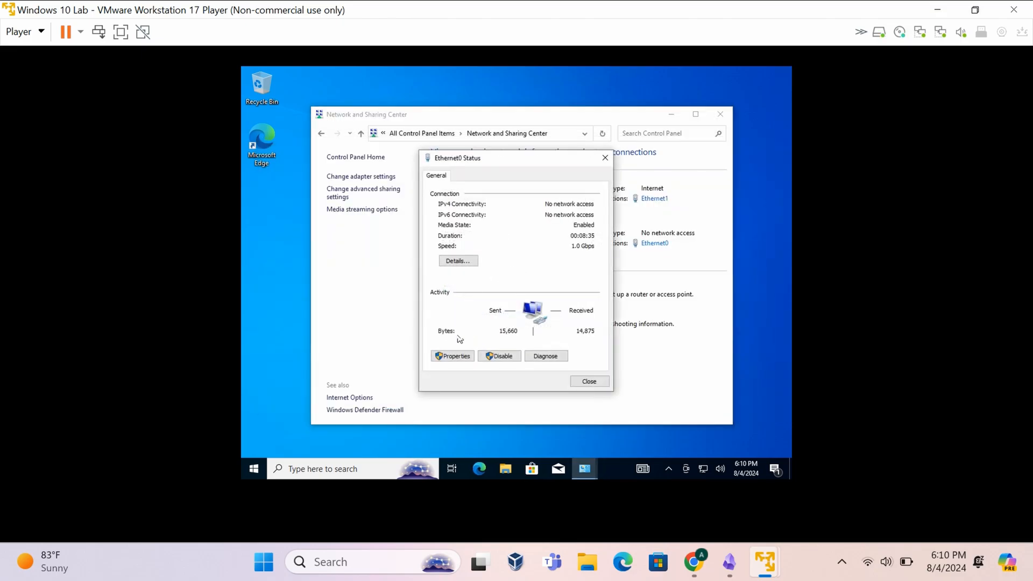
{"action": "left_click", "coordinate": [450, 363]}
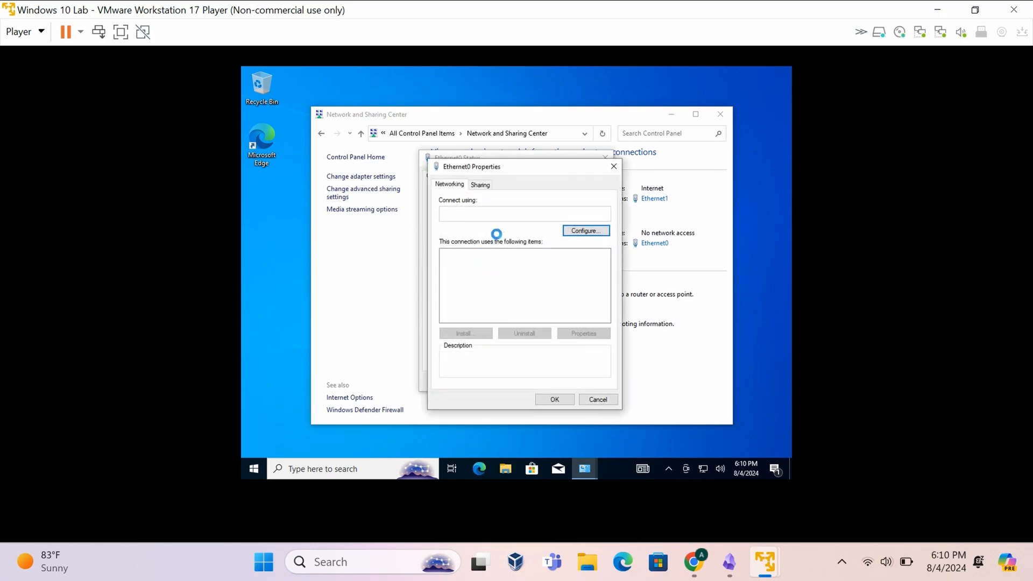
{"action": "double_click", "coordinate": [510, 283]}
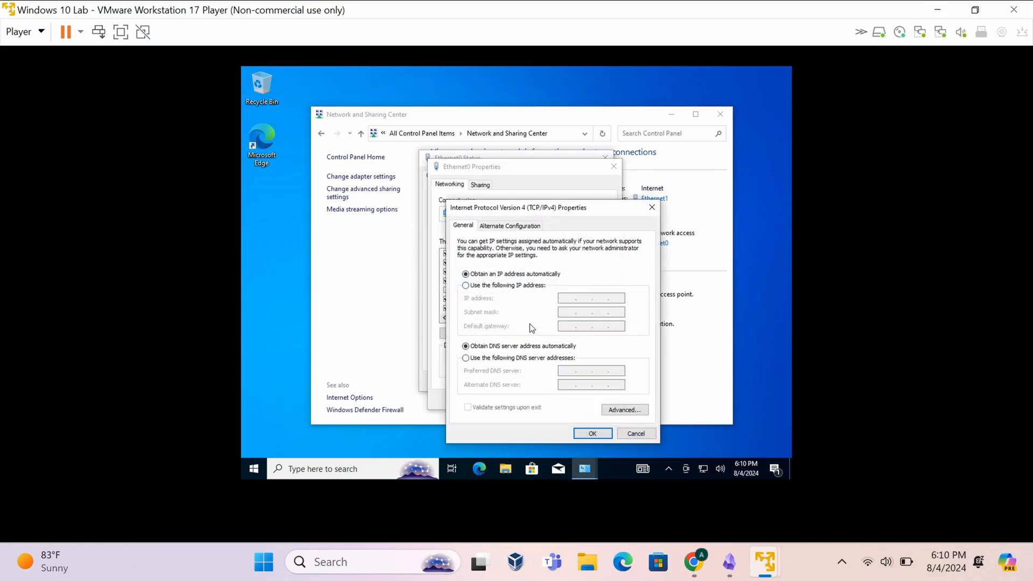
- Set Ethernet0's DNS server to 192.168.1.2, save it, and close the network windows
{"action": "left_click", "coordinate": [466, 359]}
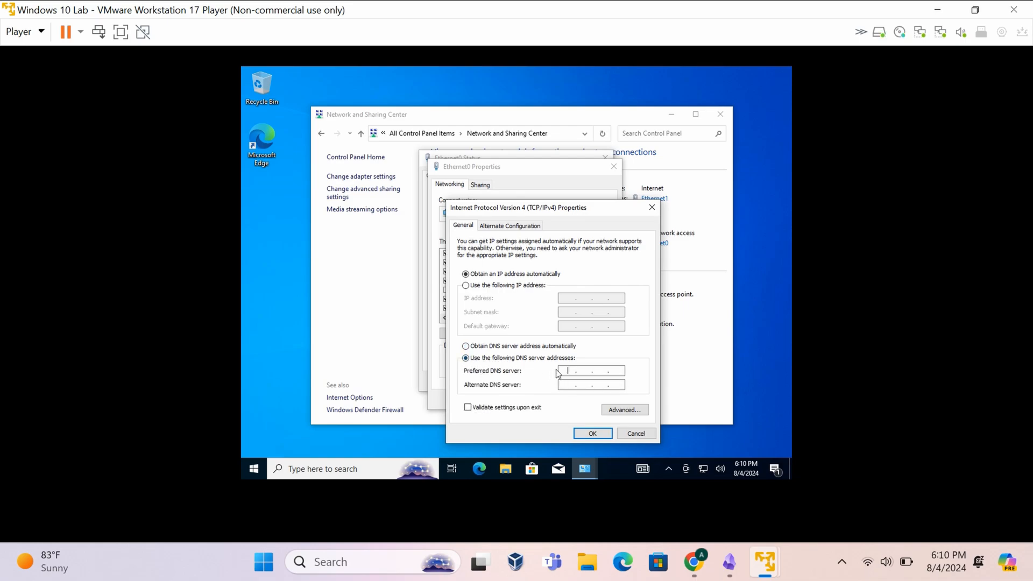
{"action": "type", "text": "192.168.1.2"}
{"action": "left_click", "coordinate": [594, 428]}
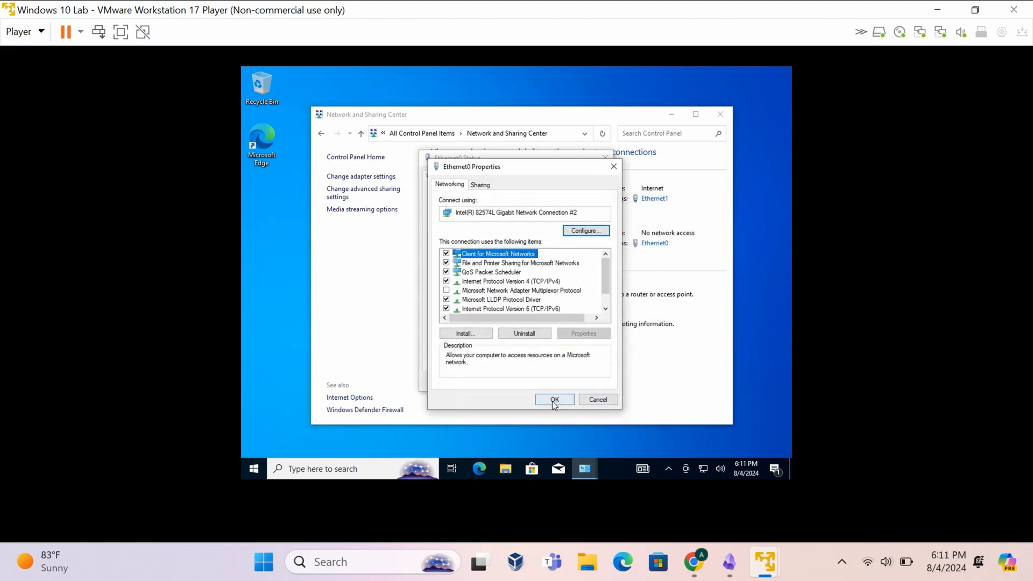
{"action": "left_click", "coordinate": [552, 402]}
{"action": "left_click", "coordinate": [579, 383]}
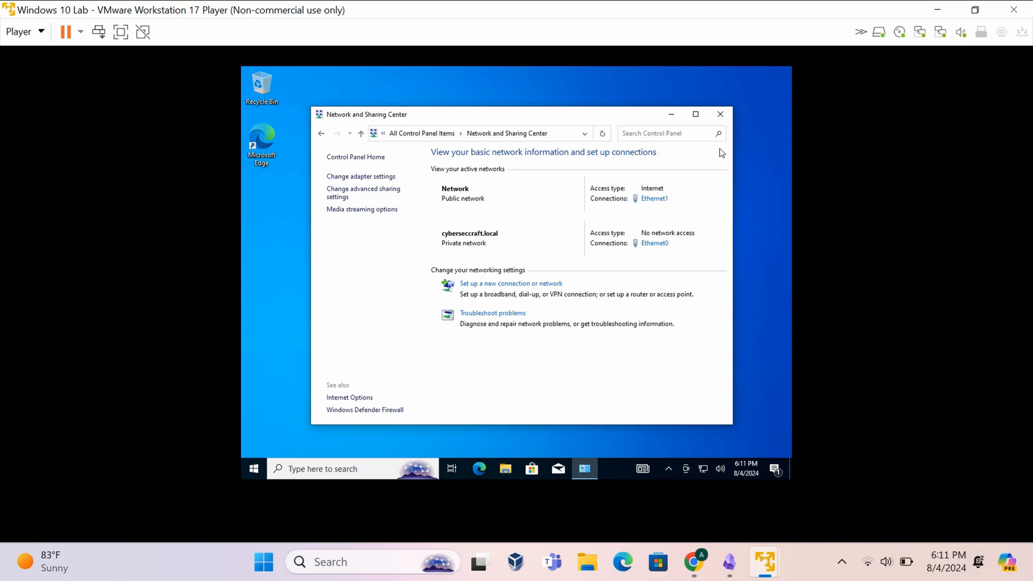
{"action": "left_click", "coordinate": [722, 116]}
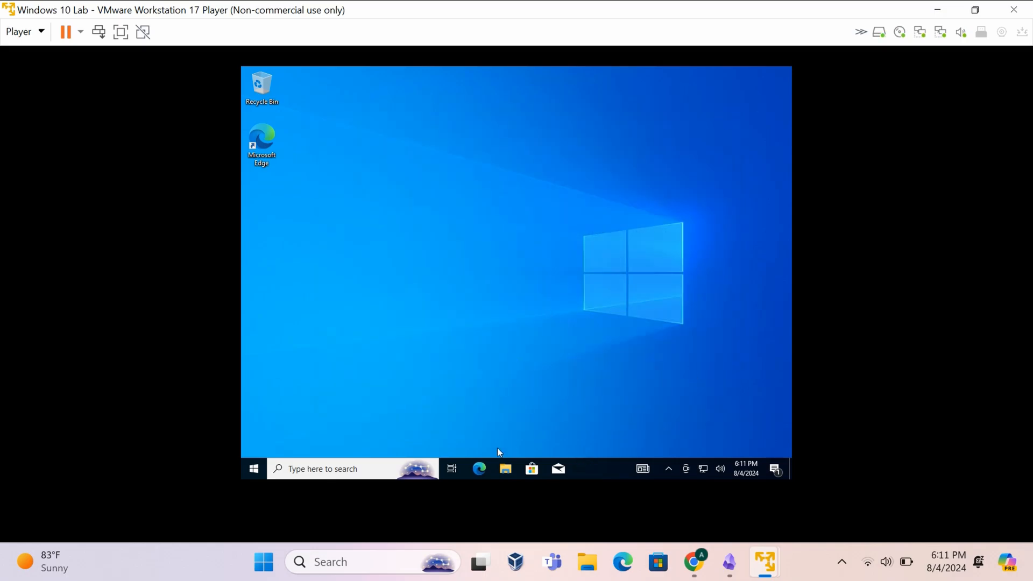
- Ping 192.168.1.2 from Command Prompt, getting 4 of 4 replies, then close it
{"action": "left_click", "coordinate": [346, 468]}
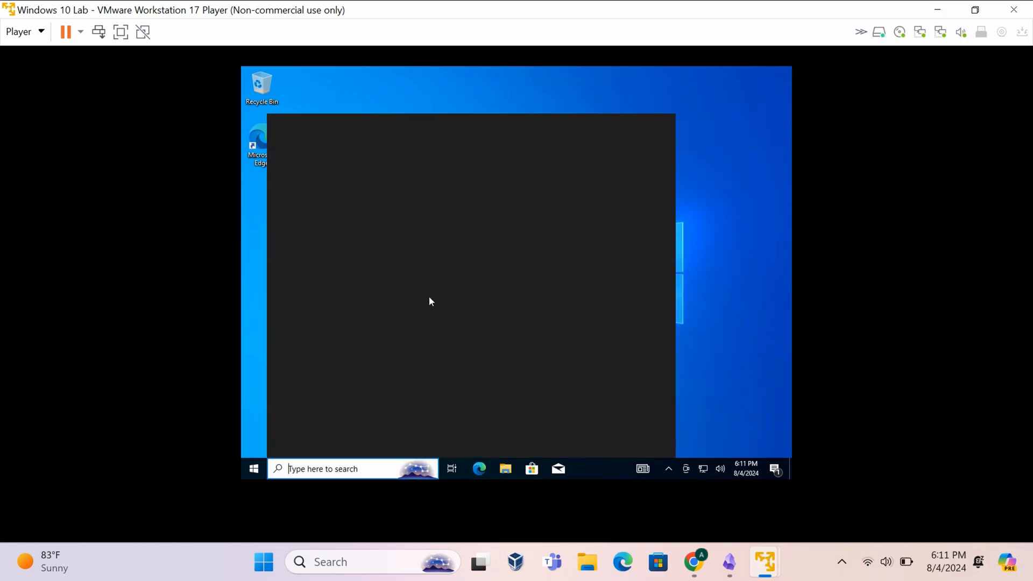
{"action": "left_click", "coordinate": [367, 270]}
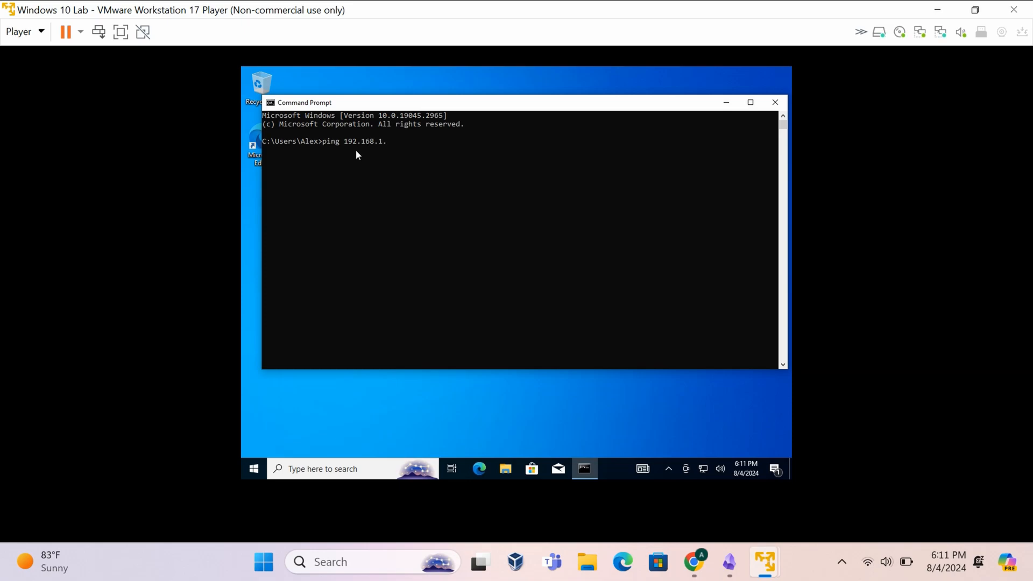
{"action": "type", "text": "2"}
{"action": "key", "text": "Return"}
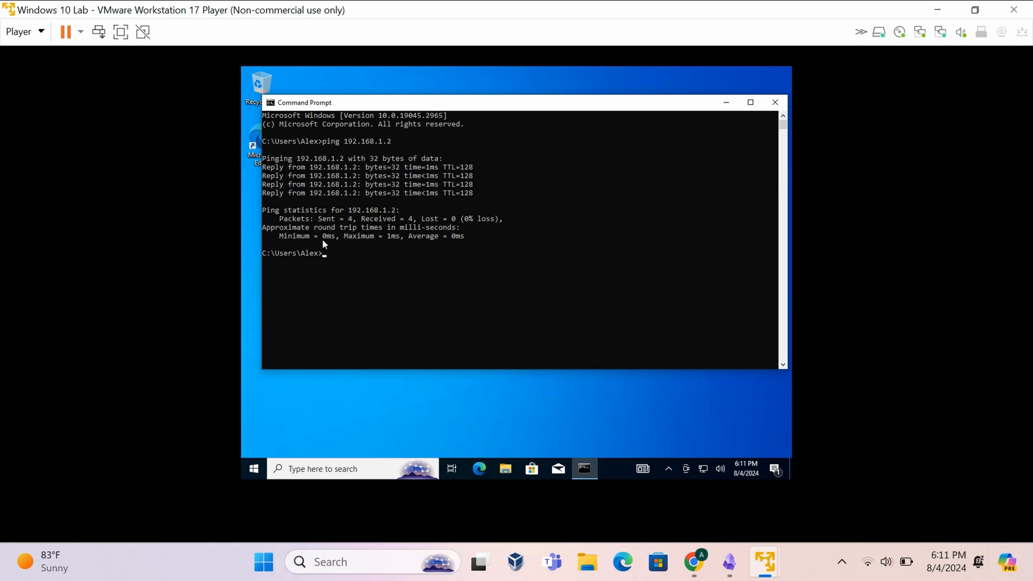
{"action": "left_click", "coordinate": [773, 101]}
{"action": "left_click", "coordinate": [312, 460]}
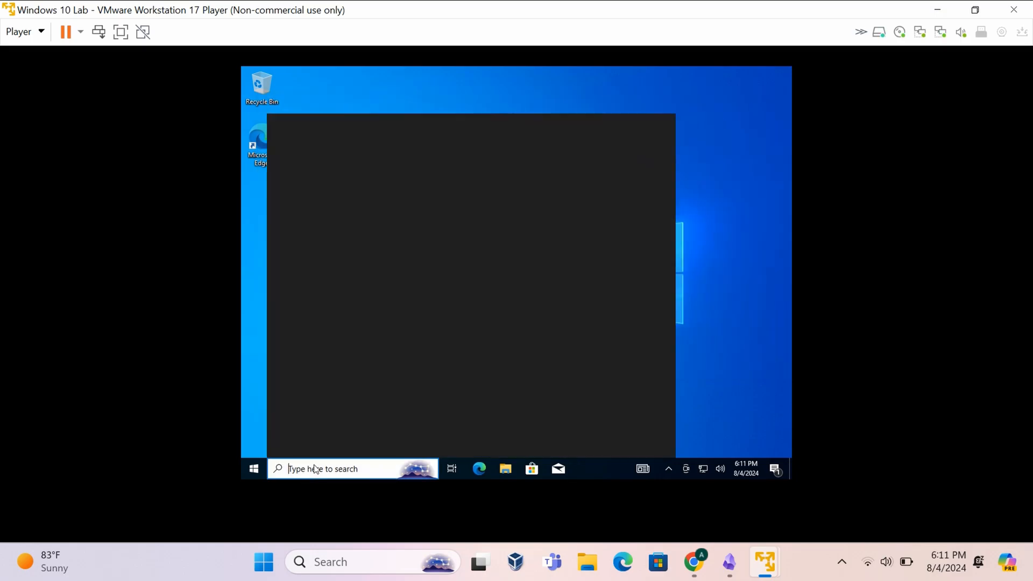
- Open the System page from Control Panel and launch its Change settings dialog
{"action": "type", "text": "conto"}
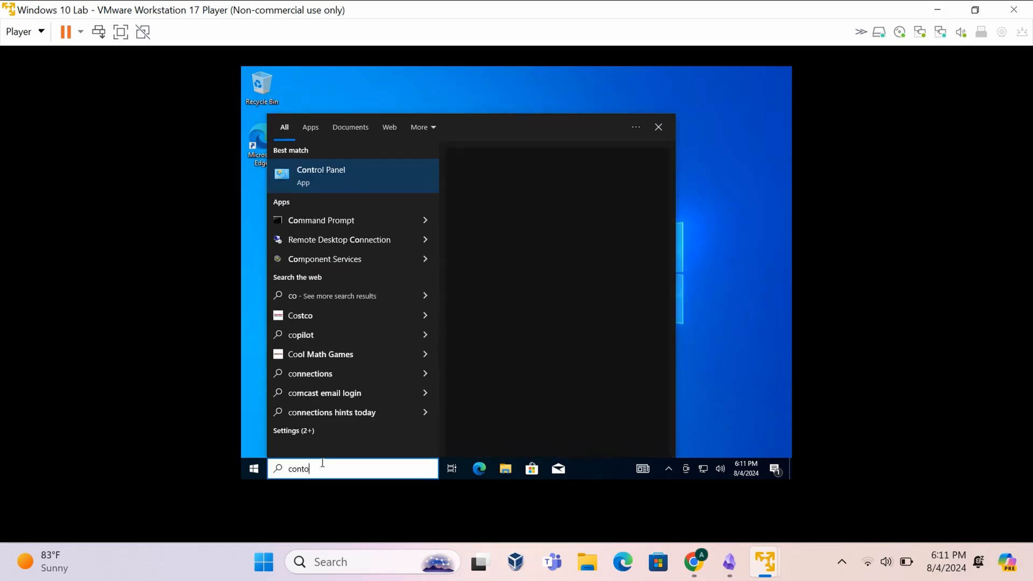
{"action": "left_click", "coordinate": [353, 182]}
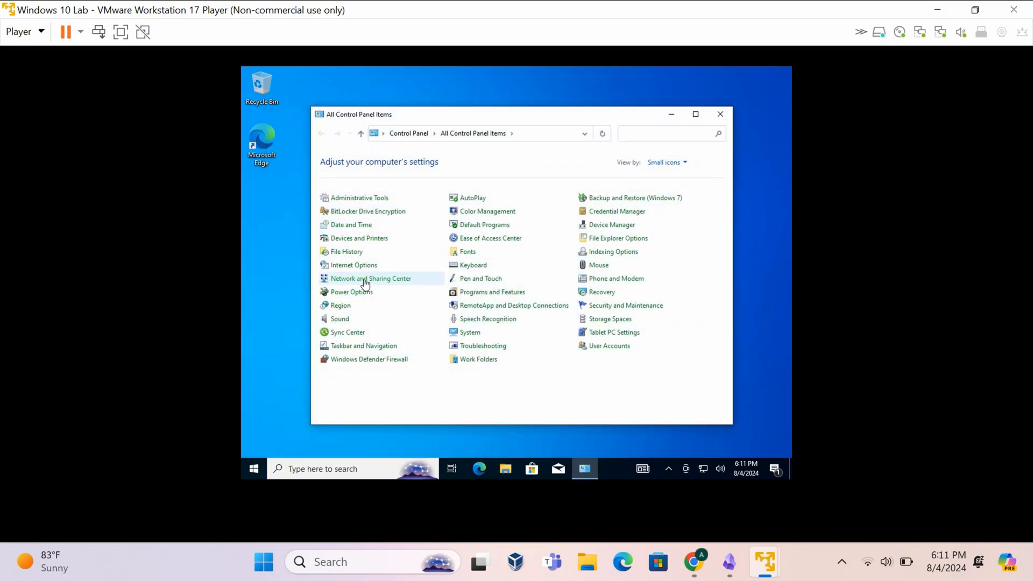
{"action": "right_click", "coordinate": [462, 332]}
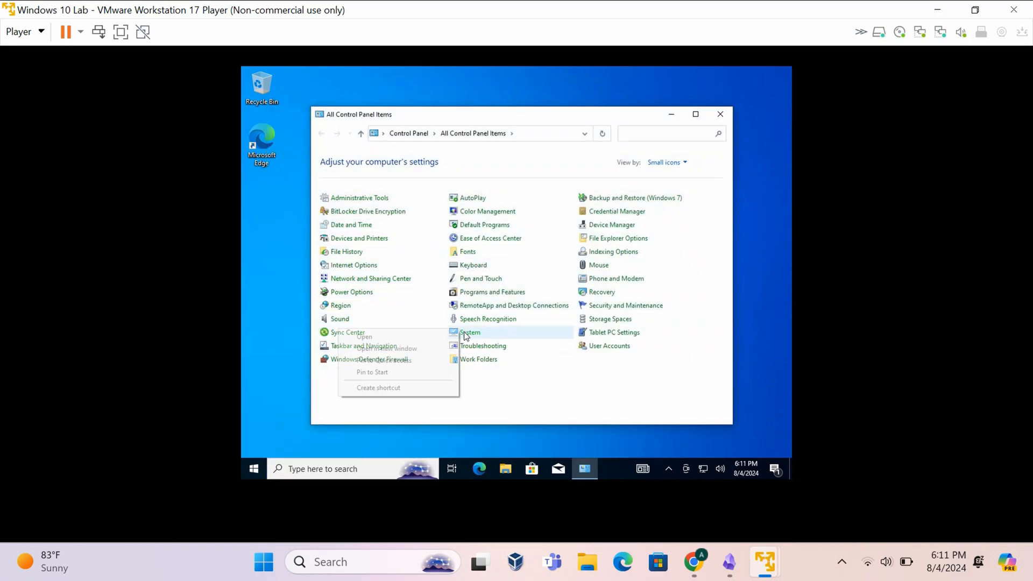
{"action": "left_click", "coordinate": [420, 337]}
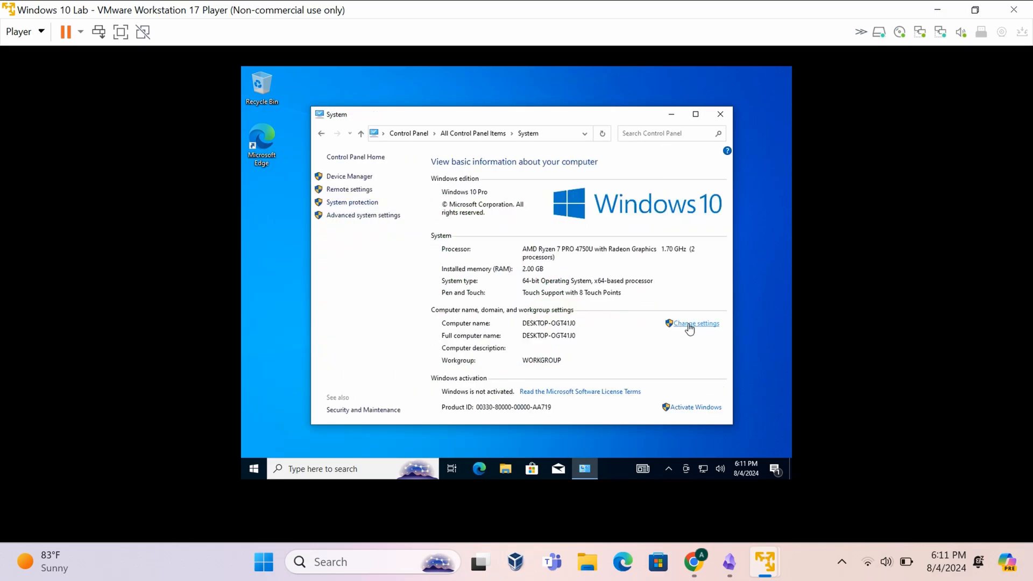
{"action": "left_click", "coordinate": [689, 326]}
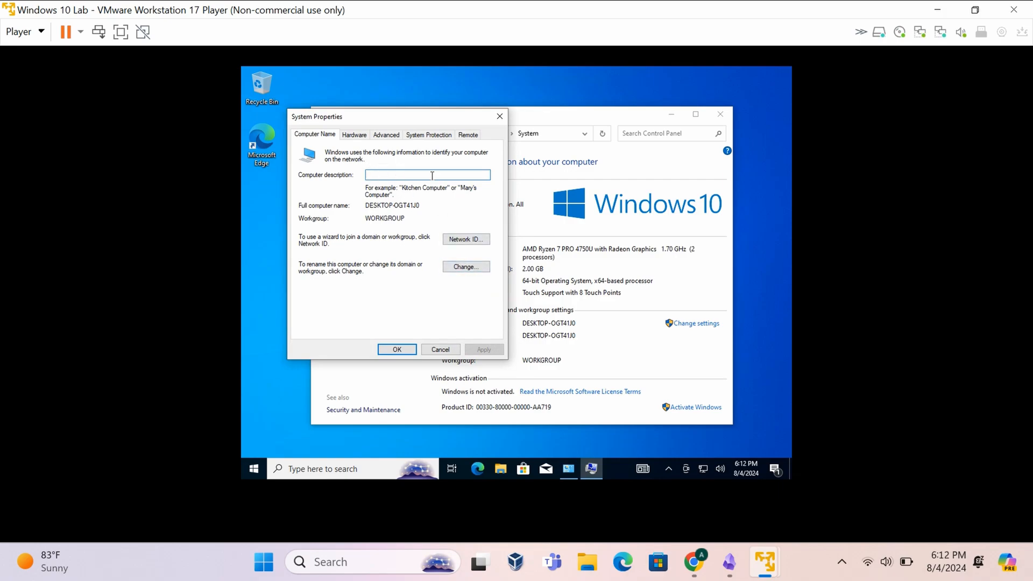
- Rename the computer to Workstation1 and select Domain membership in the Computer Name/Domain Changes dialog
{"action": "left_click", "coordinate": [451, 267]}
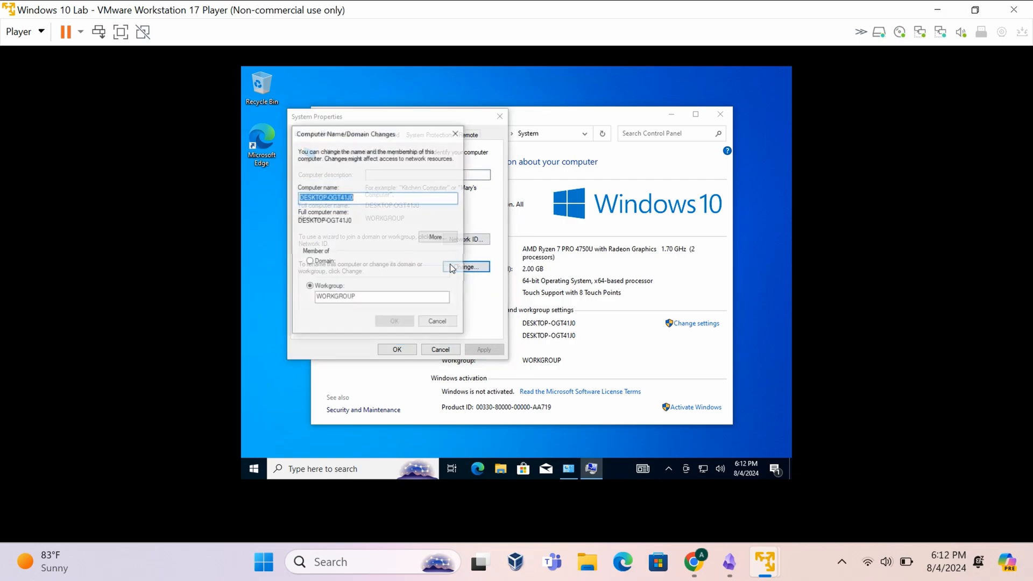
{"action": "left_click", "coordinate": [352, 197]}
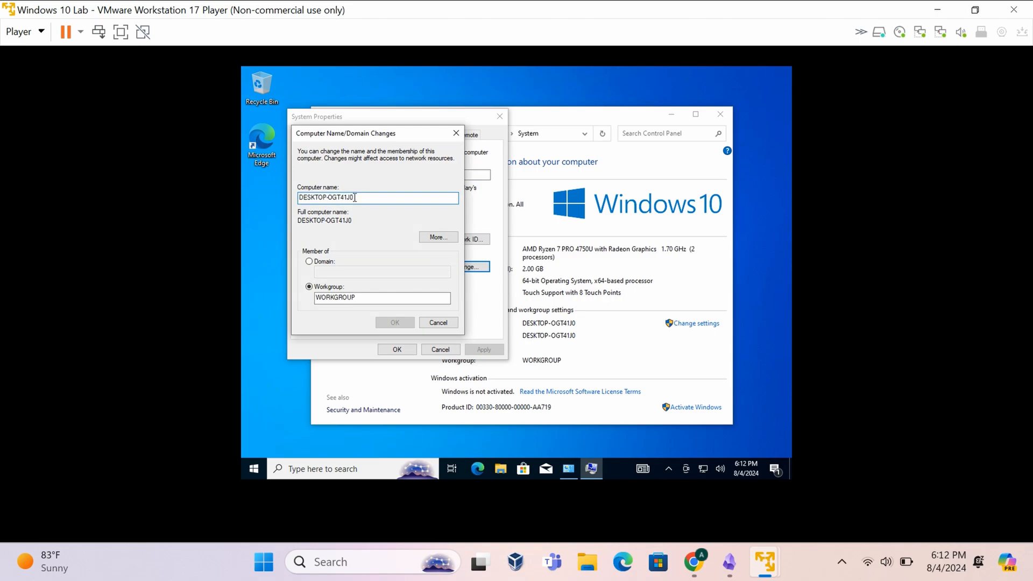
{"action": "left_click_drag", "start_coordinate": [353, 197], "coordinate": [295, 193]}
{"action": "key", "text": "BackSpace"}
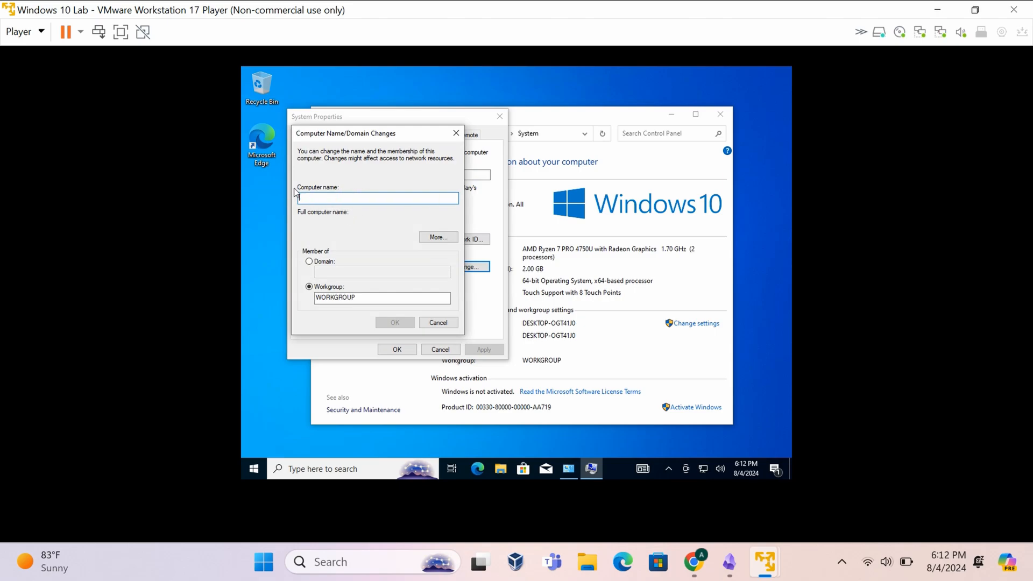
{"action": "type", "text": "Workstation1"}
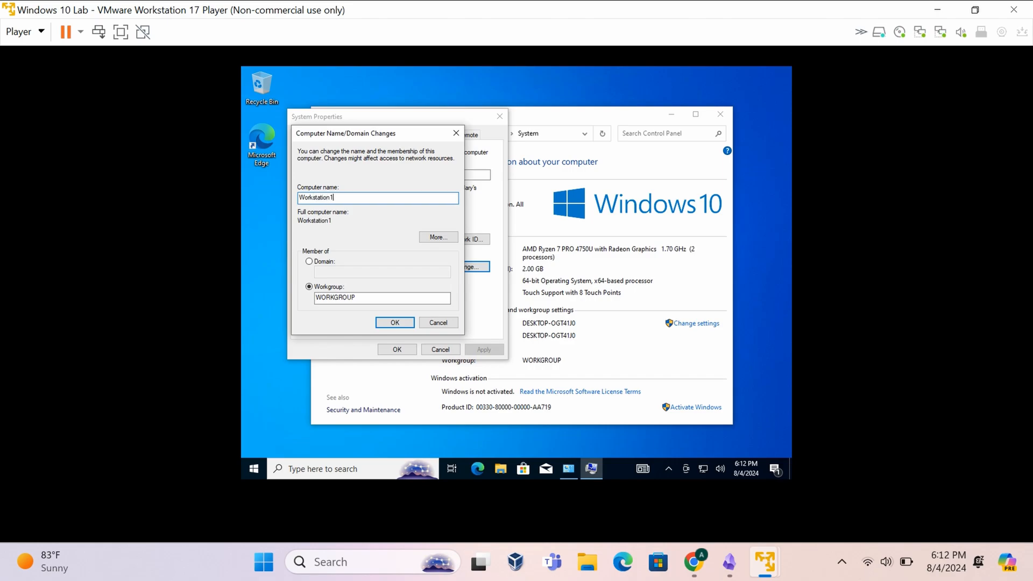
{"action": "left_click", "coordinate": [310, 262]}
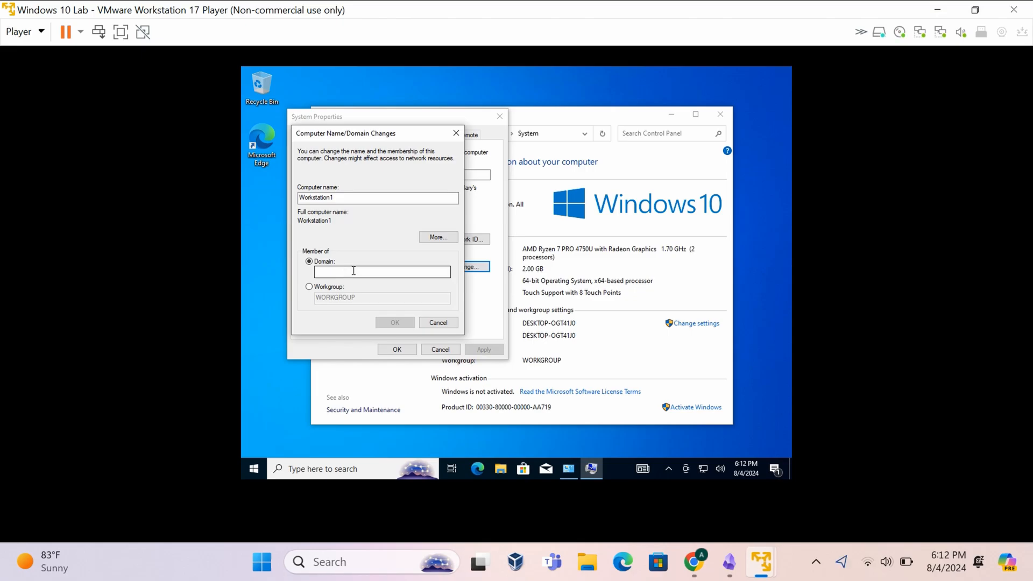
{"action": "left_click", "coordinate": [344, 273]}
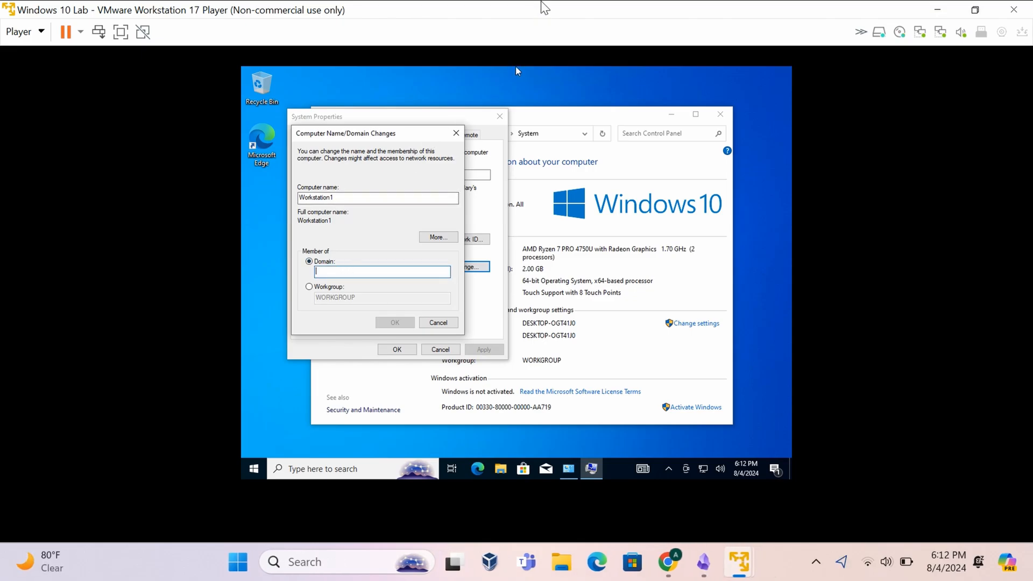
{"action": "left_click_drag", "start_coordinate": [542, 11], "coordinate": [395, 16]}
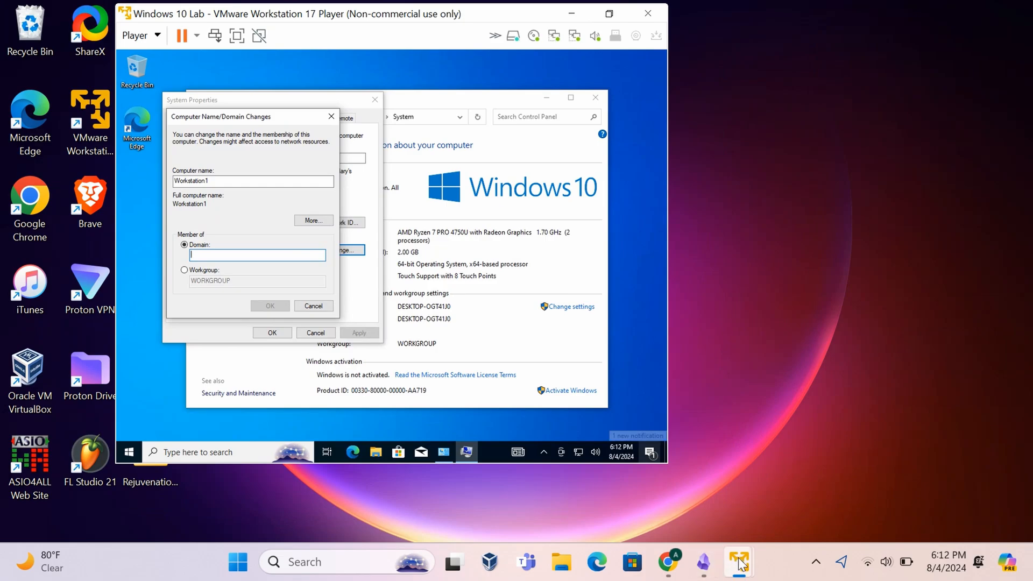
- Unlock the Windows Server Lab VM with the Administrator password and show Server Manager's Local Server page
{"action": "mouse_move", "coordinate": [745, 560]}
{"action": "left_click", "coordinate": [720, 484]}
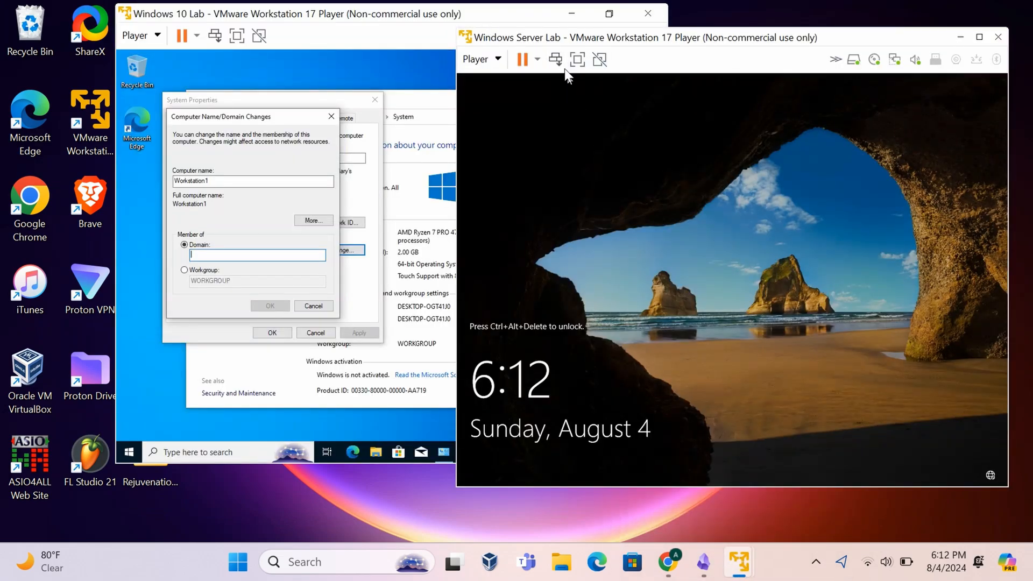
{"action": "left_click", "coordinate": [555, 59]}
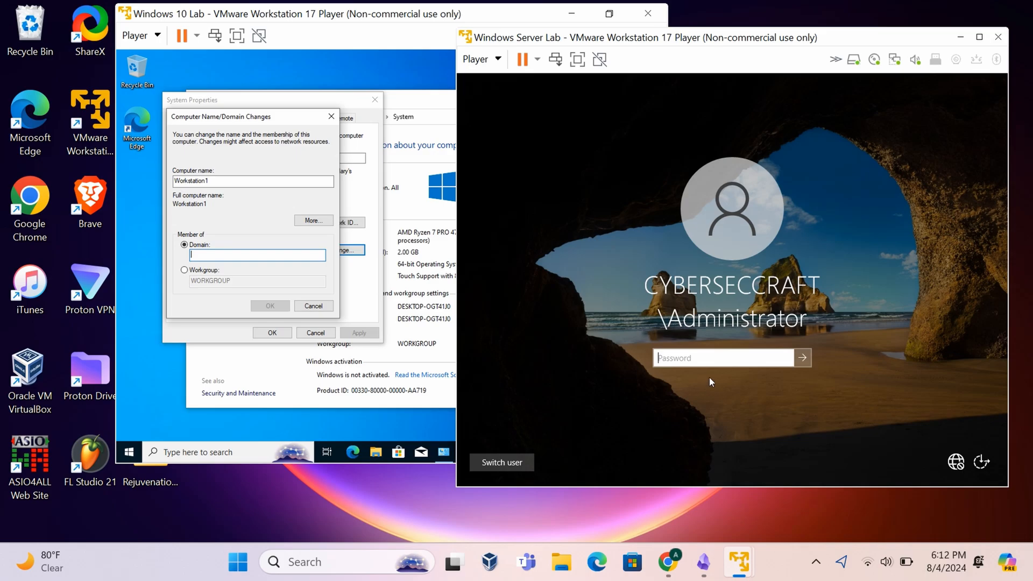
{"action": "type", "text": "•••••••"}
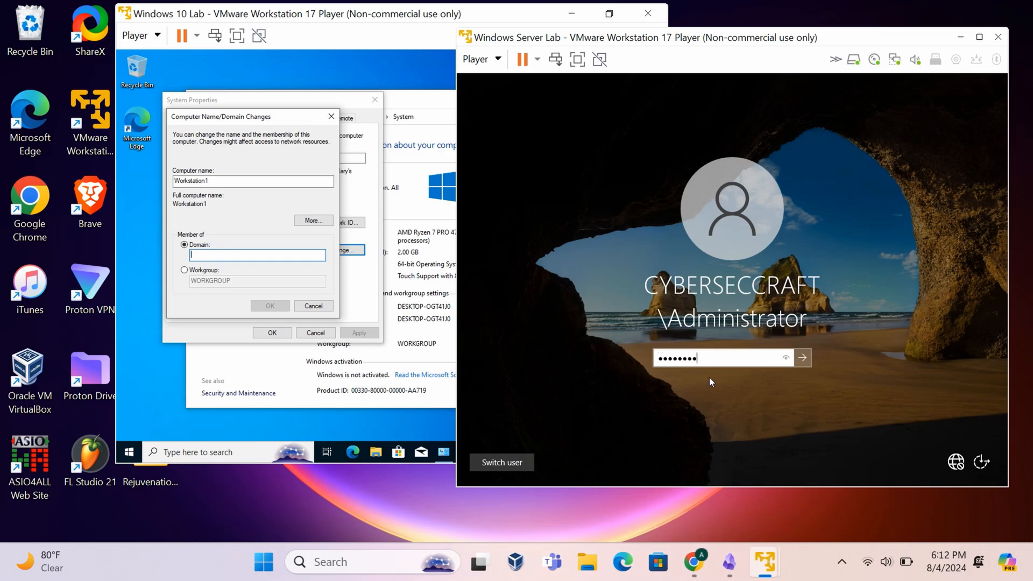
{"action": "key", "text": "Return"}
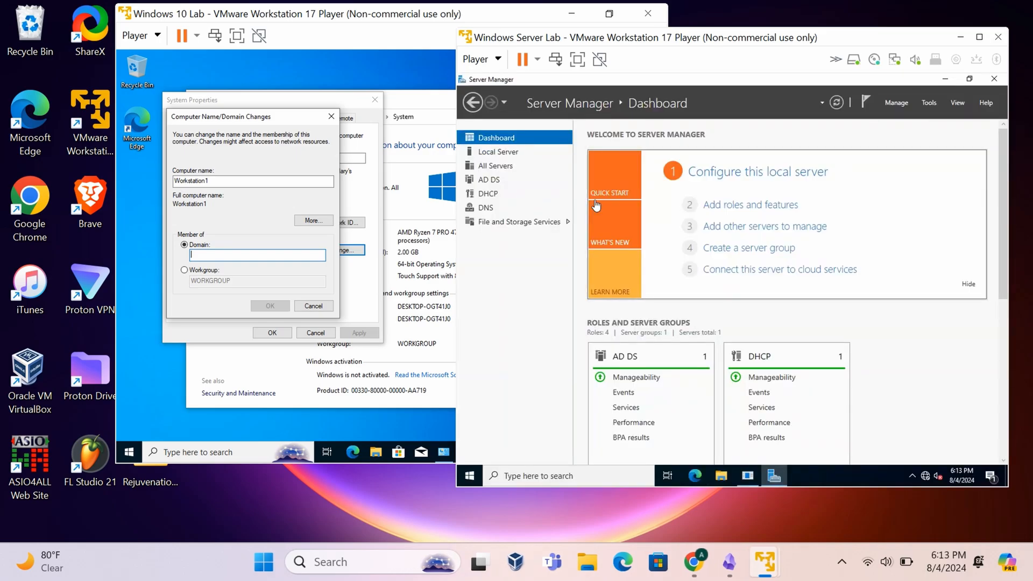
{"action": "left_click", "coordinate": [497, 151]}
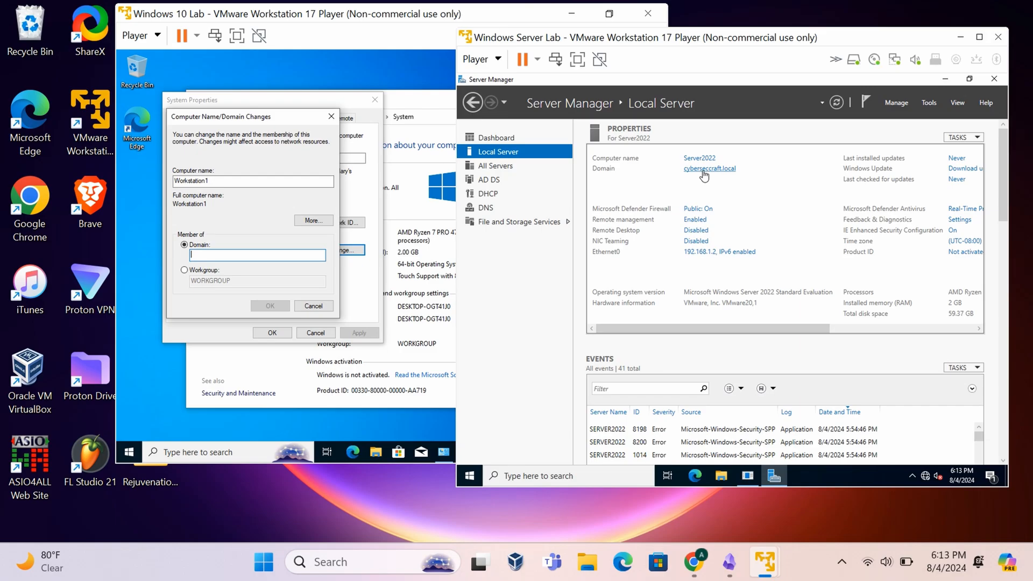
- Enter cybersecraft.local as the domain for Workstation1 and confirm
{"action": "left_click", "coordinate": [262, 252]}
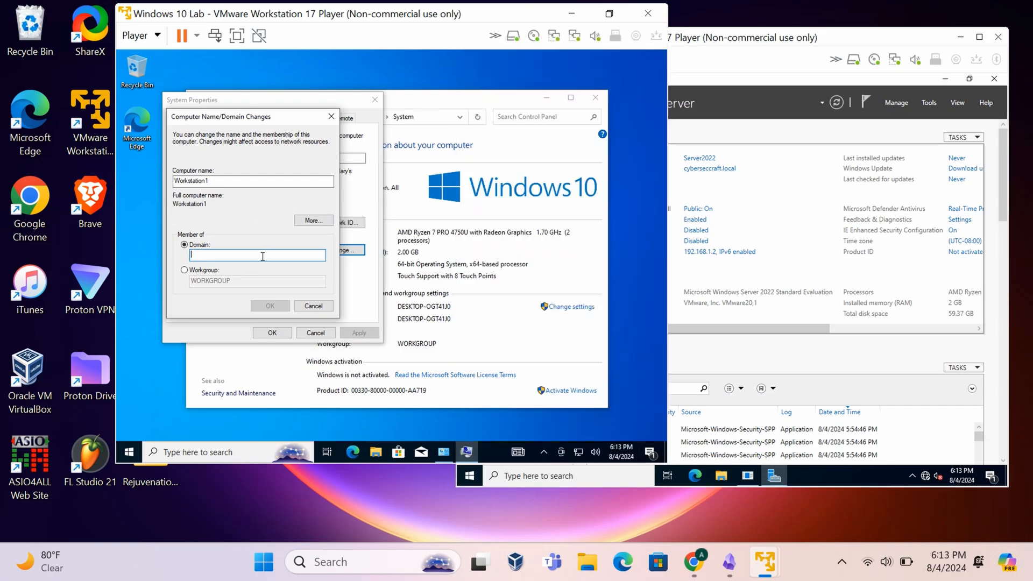
{"action": "type", "text": "cybersecraft.local"}
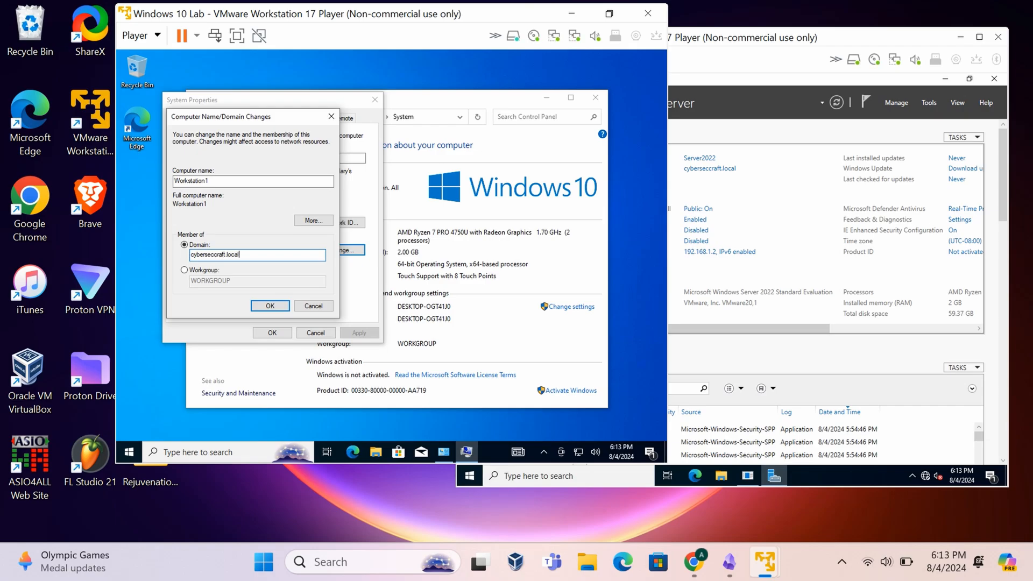
{"action": "left_click", "coordinate": [274, 306]}
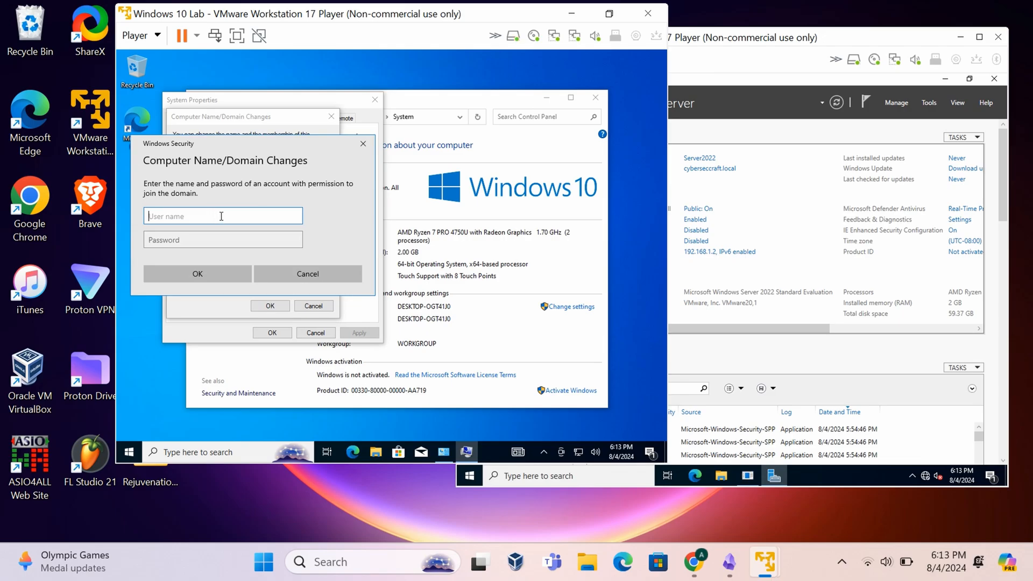
- Authenticate with the domain Administrator account and acknowledge the welcome and restart messages
{"action": "type", "text": "Administrator"}
{"action": "left_click", "coordinate": [193, 243]}
{"action": "type", "text": "P@ssw0rd"}
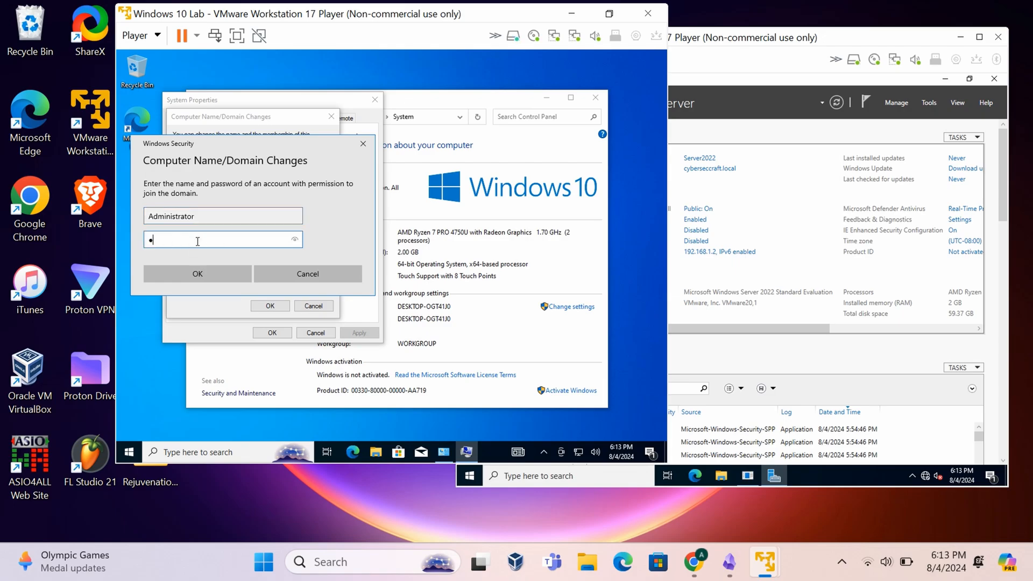
{"action": "key", "text": "Return"}
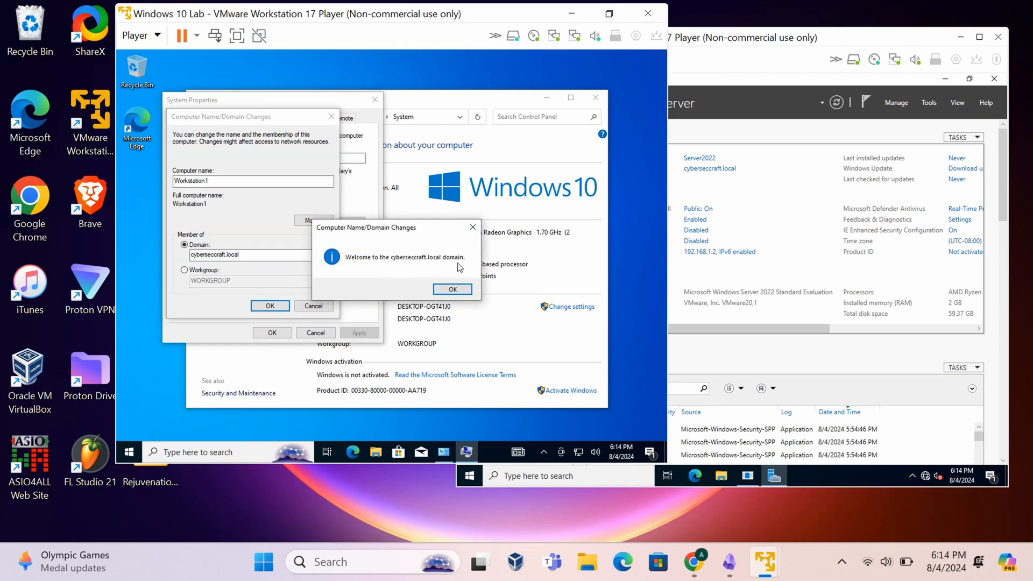
{"action": "left_click", "coordinate": [451, 290]}
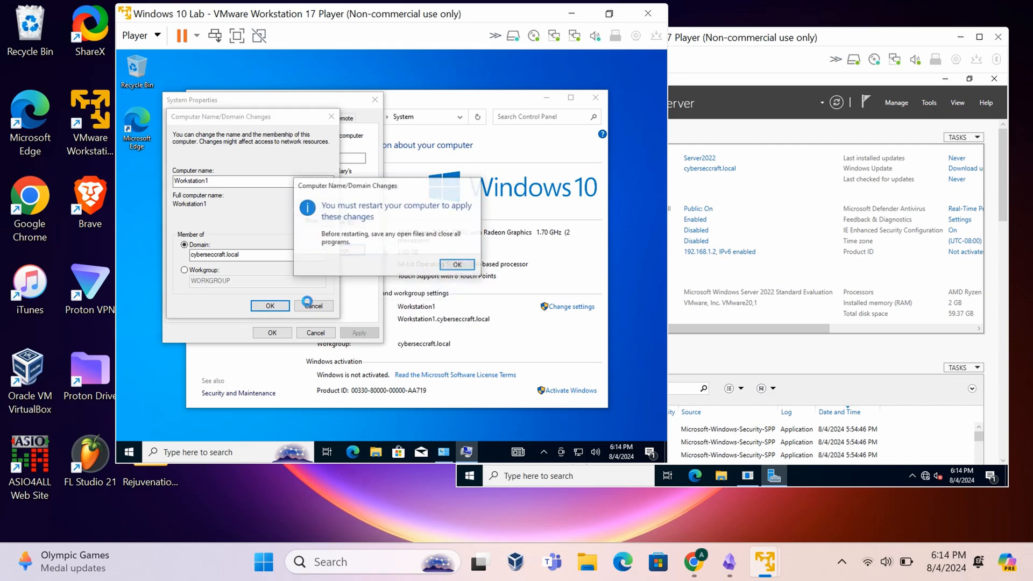
{"action": "left_click", "coordinate": [459, 265]}
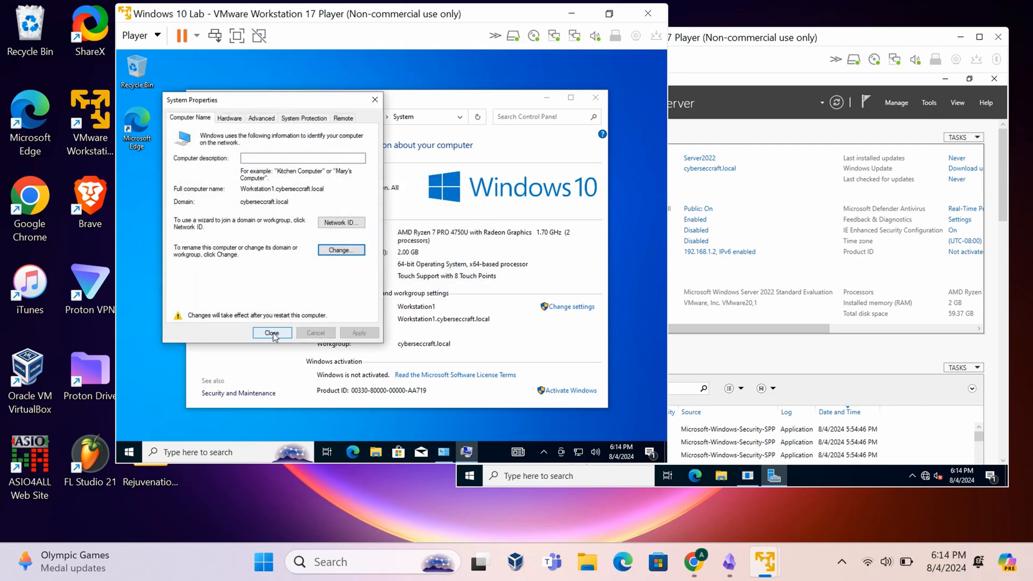
- Restart the Windows 10 VM, then view Other user sign-in and its help on signing in to another domain
{"action": "left_click", "coordinate": [272, 333]}
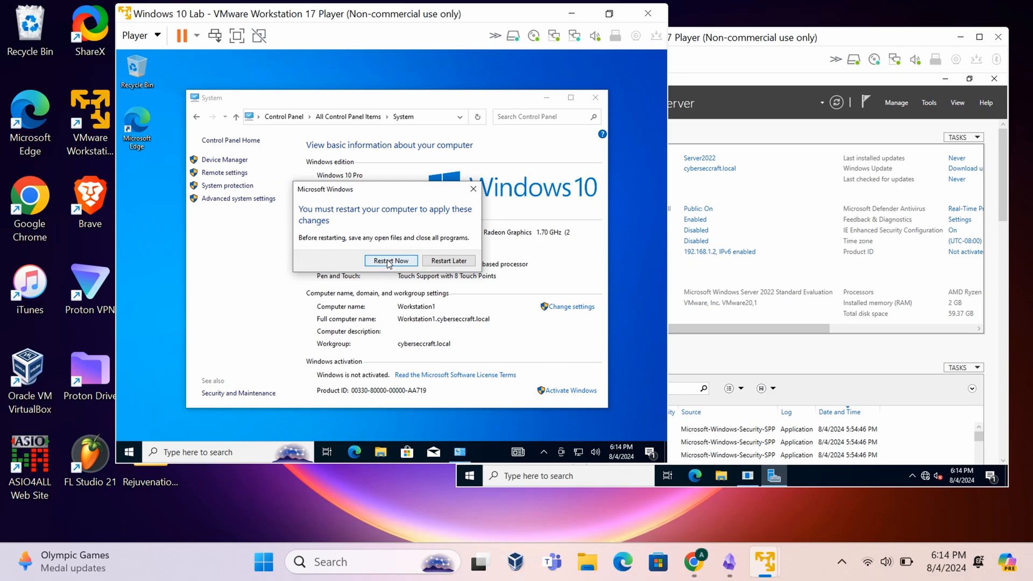
{"action": "left_click", "coordinate": [388, 260]}
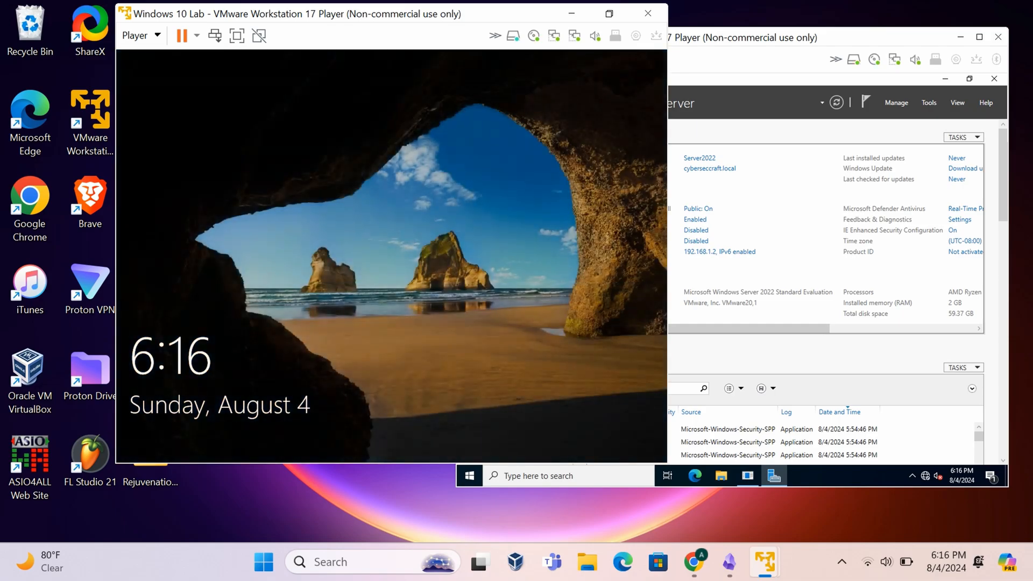
{"action": "left_click", "coordinate": [216, 37]}
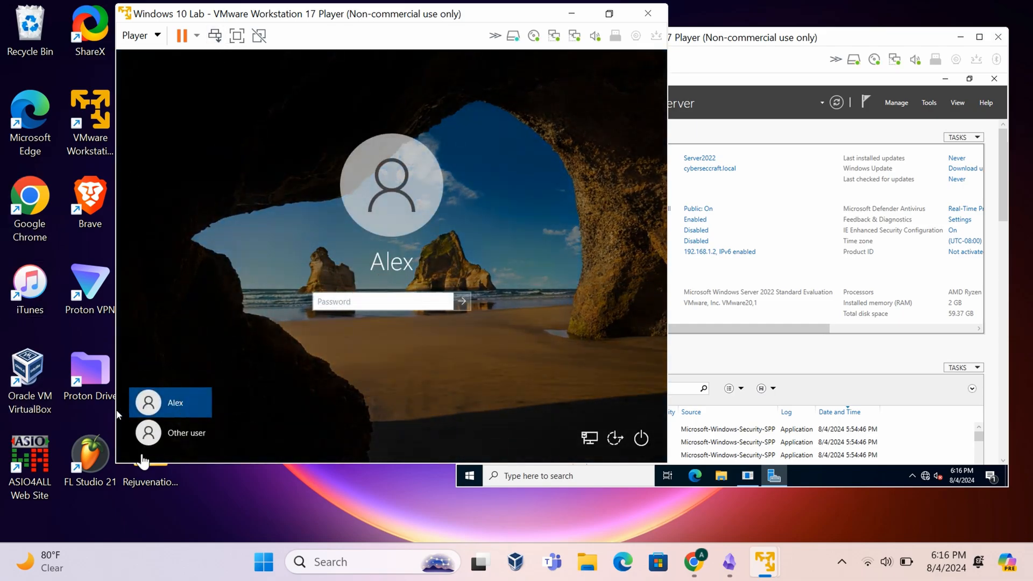
{"action": "left_click", "coordinate": [197, 435]}
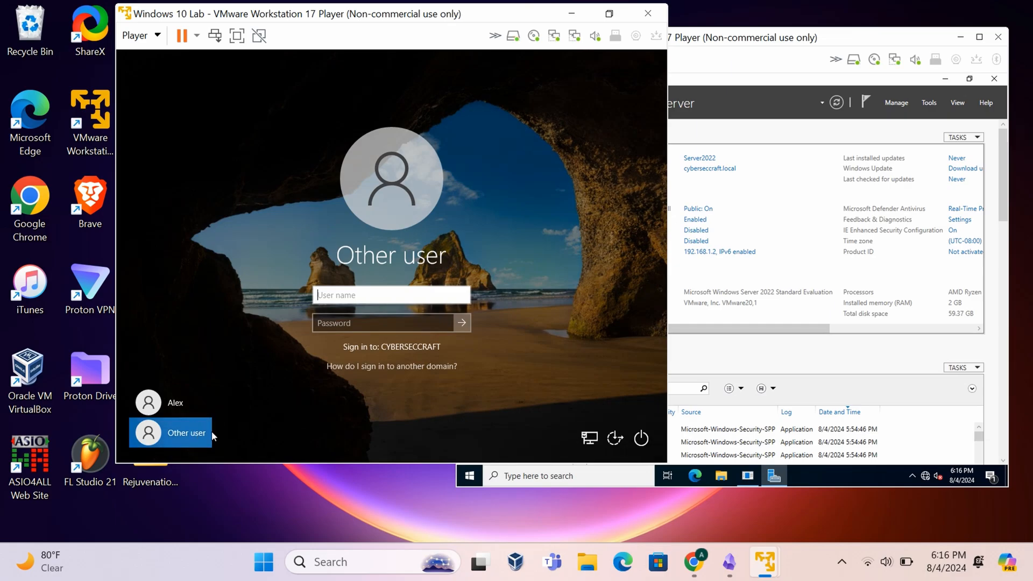
{"action": "left_click", "coordinate": [418, 370]}
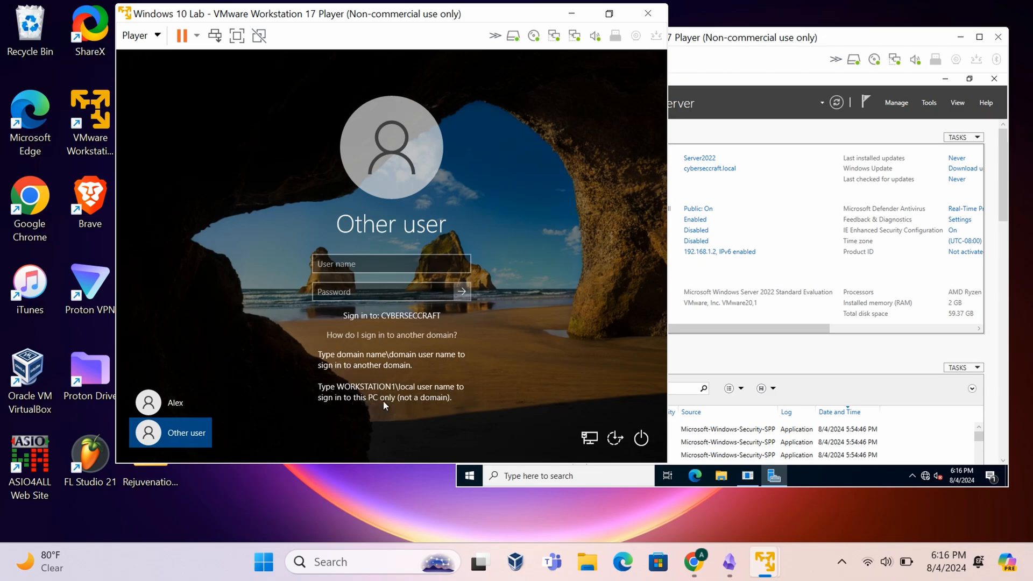
{"action": "left_click", "coordinate": [167, 403]}
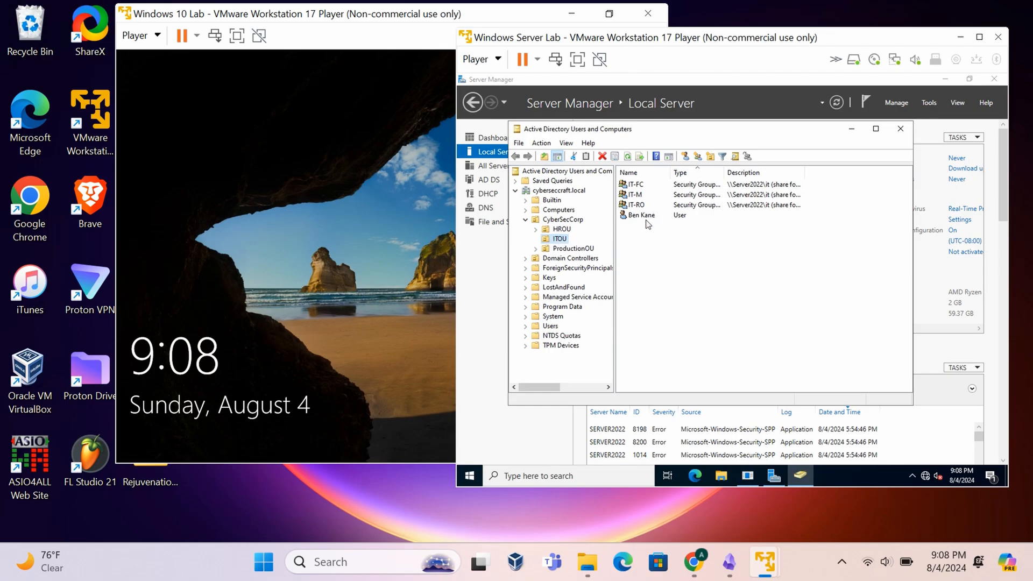
- Bring Windows 10 Lab forward and reach the Other user sign-in page for CYBERSECCRAFT
{"action": "left_click", "coordinate": [353, 277]}
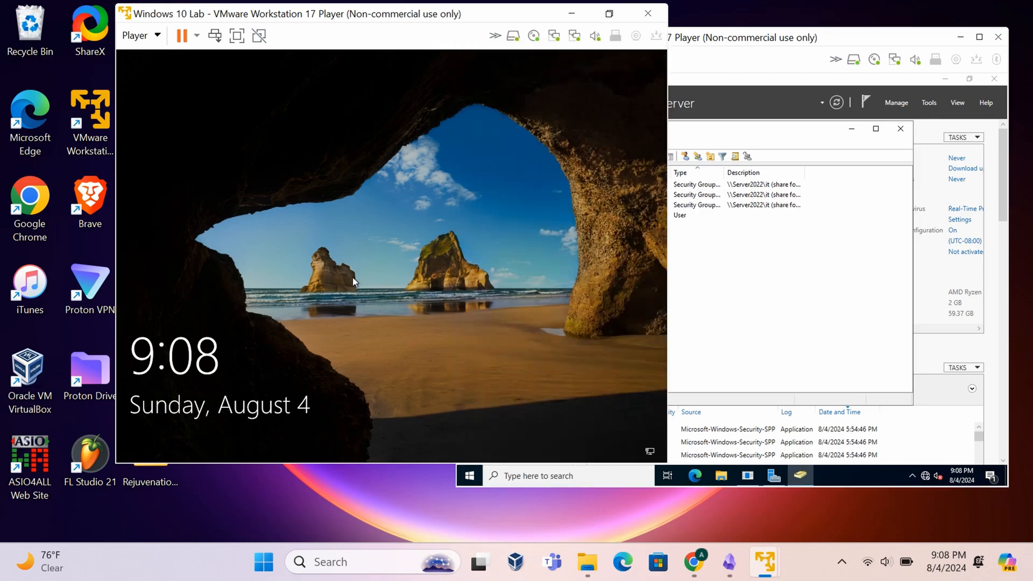
{"action": "left_click", "coordinate": [215, 36]}
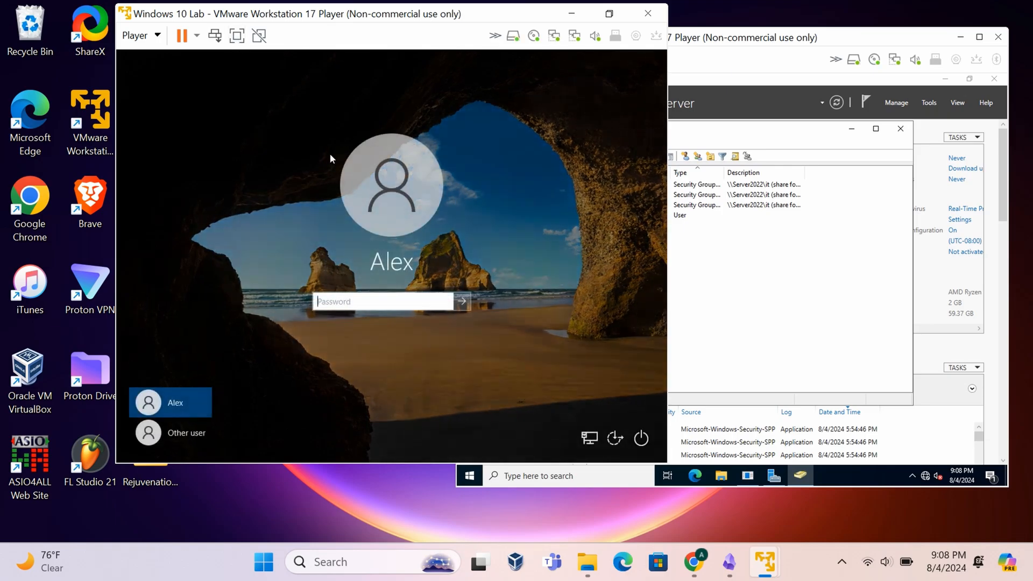
{"action": "left_click", "coordinate": [189, 431]}
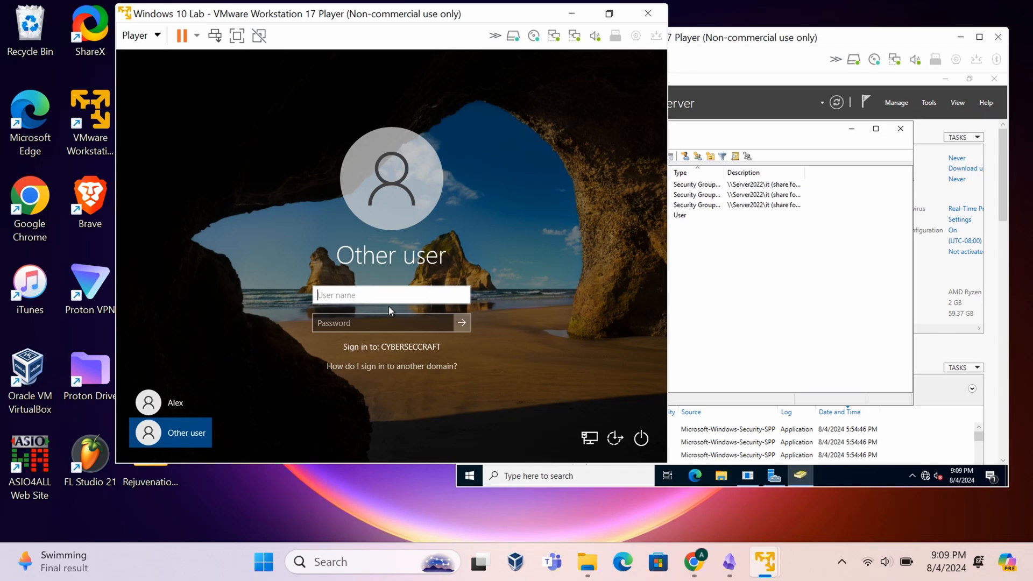
- Sign the Windows 10 VM in with the domain user's name and password
{"action": "left_click", "coordinate": [396, 329]}
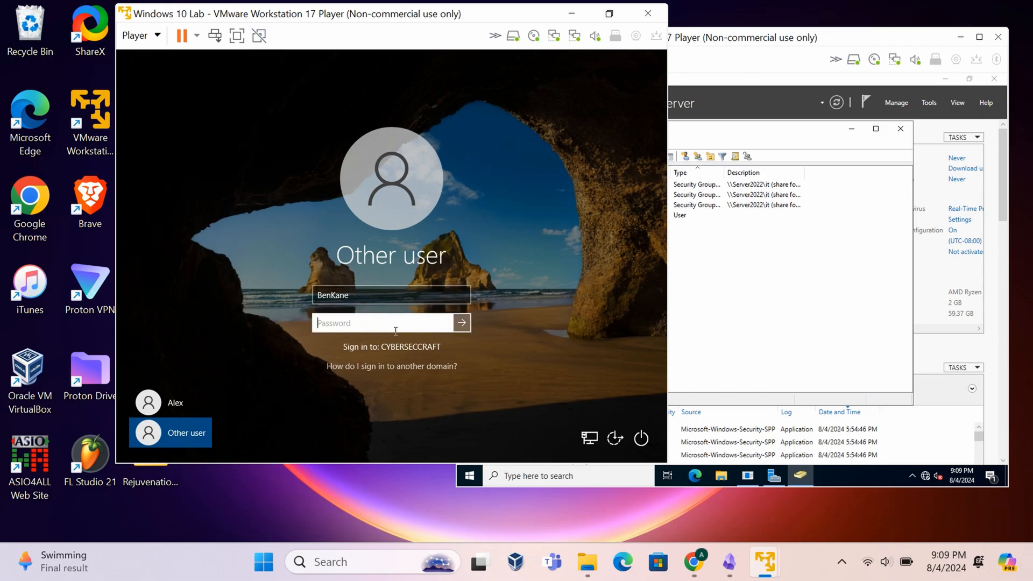
{"action": "type", "text": "••••••••"}
{"action": "key", "text": "Return"}
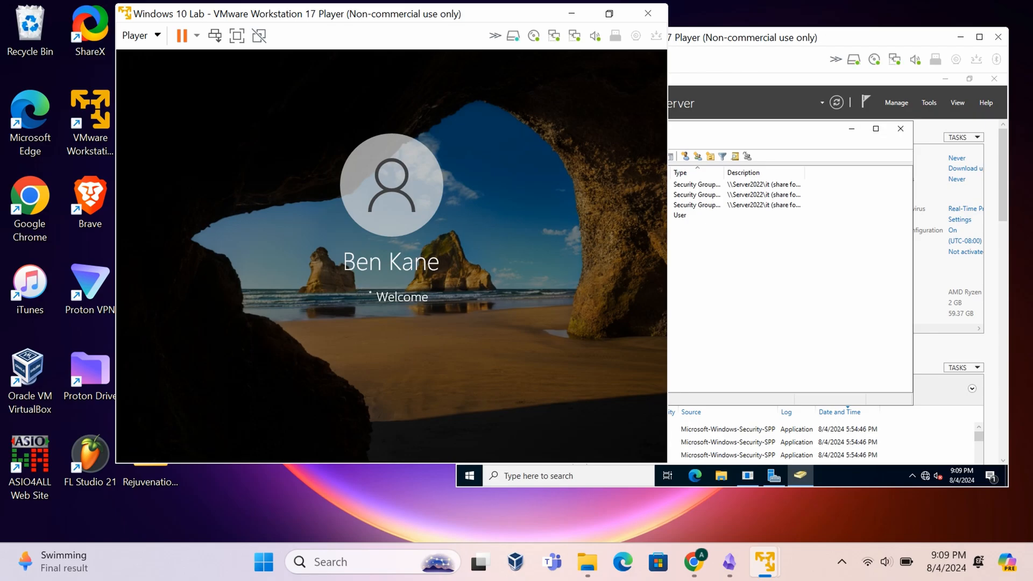
- Rearrange the VM windows, select the new user in ITOU, and open File Explorer in the Windows 10 VM
{"action": "left_click_drag", "start_coordinate": [441, 23], "coordinate": [328, 44]}
{"action": "left_click_drag", "start_coordinate": [641, 40], "coordinate": [664, 36]}
{"action": "left_click", "coordinate": [666, 215]}
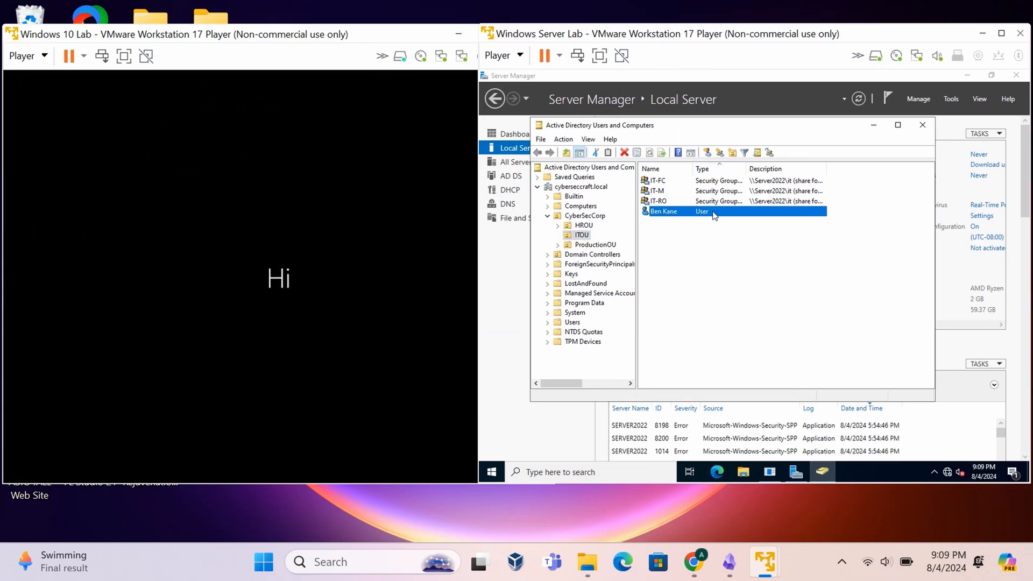
{"action": "left_click", "coordinate": [271, 270]}
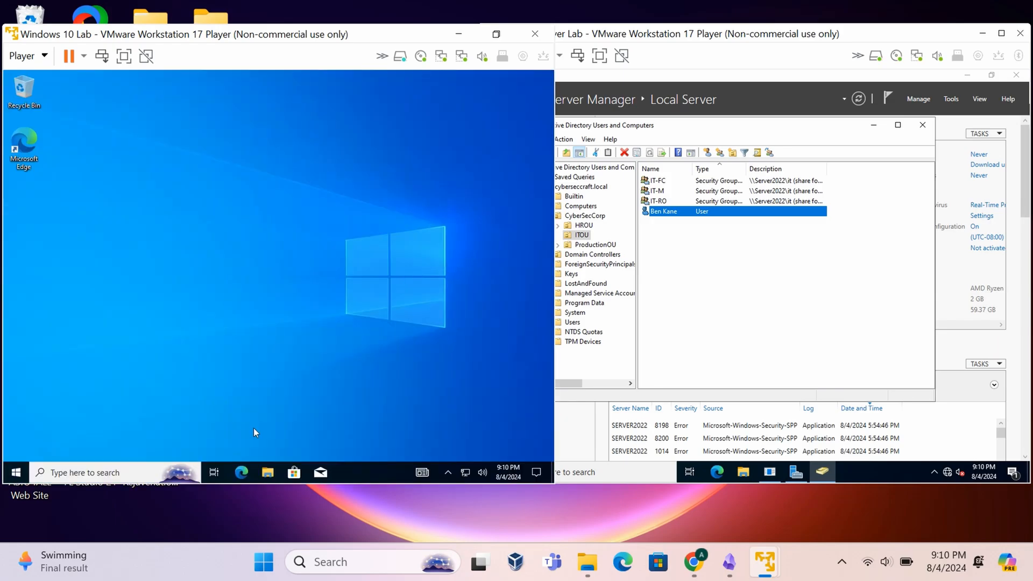
{"action": "left_click", "coordinate": [267, 473]}
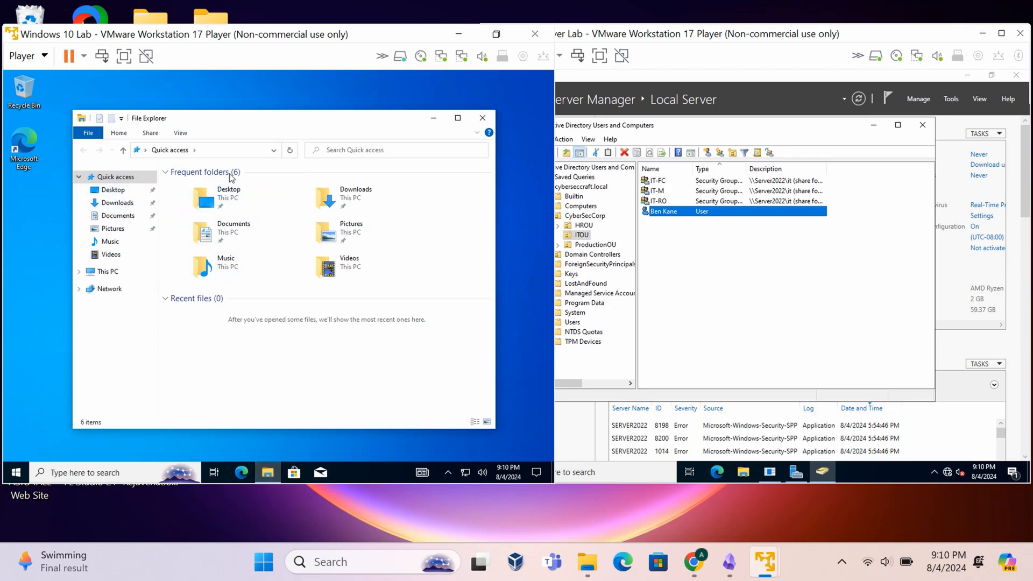
- Go to Network and turn on network discovery, approving the UAC prompt with Administrator credentials
{"action": "left_click", "coordinate": [115, 290]}
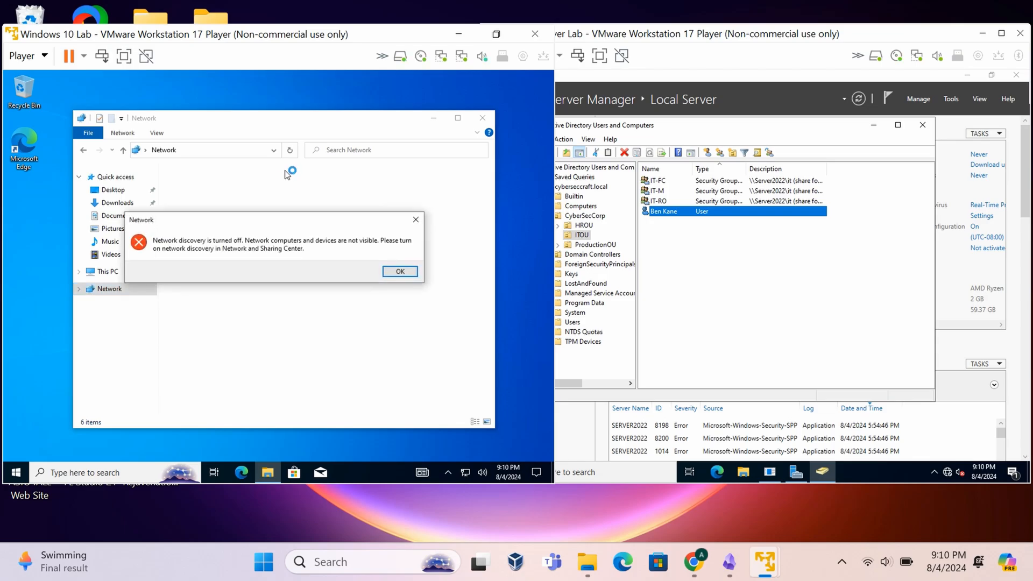
{"action": "left_click", "coordinate": [393, 274]}
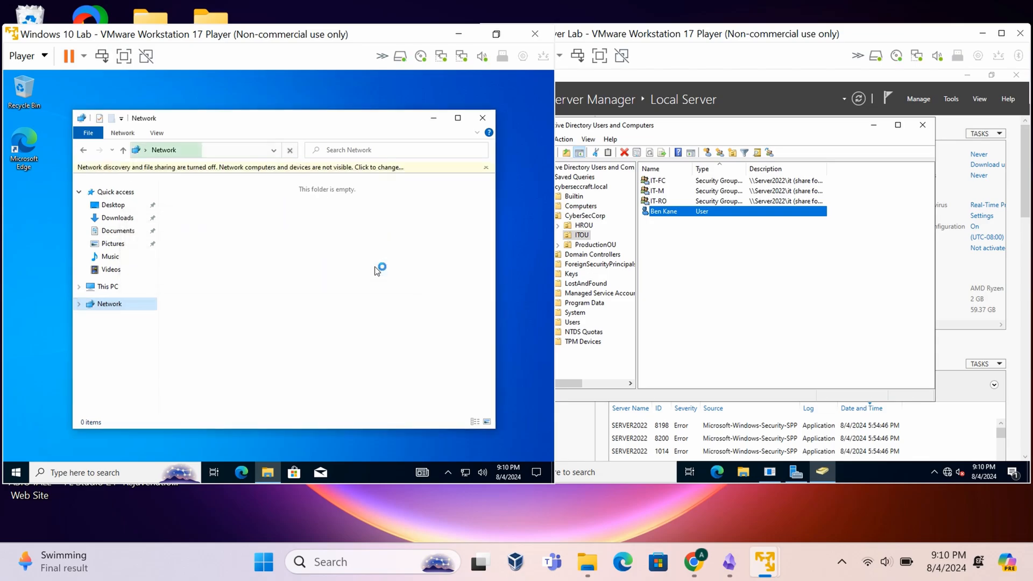
{"action": "left_click", "coordinate": [368, 171]}
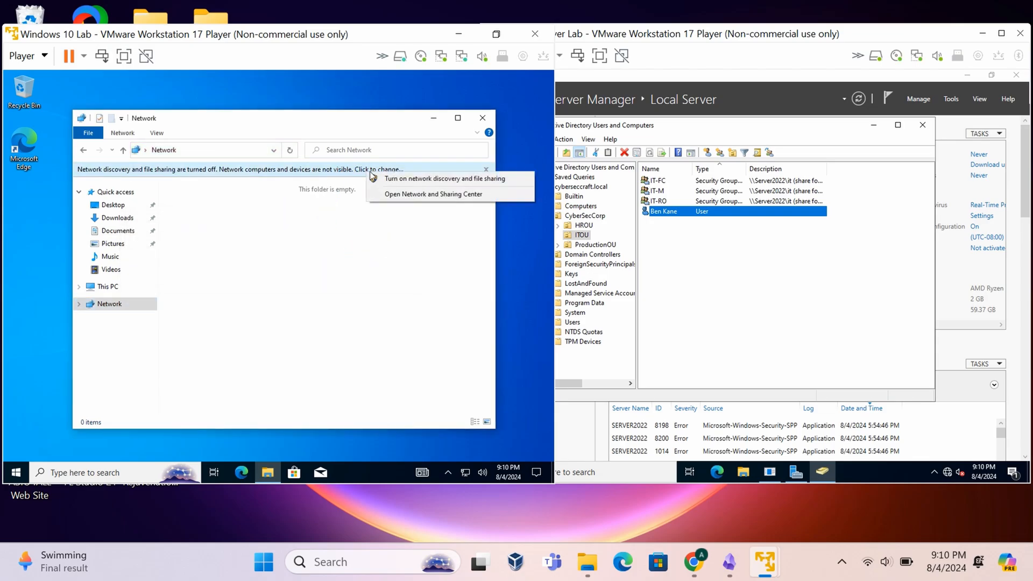
{"action": "left_click", "coordinate": [425, 180]}
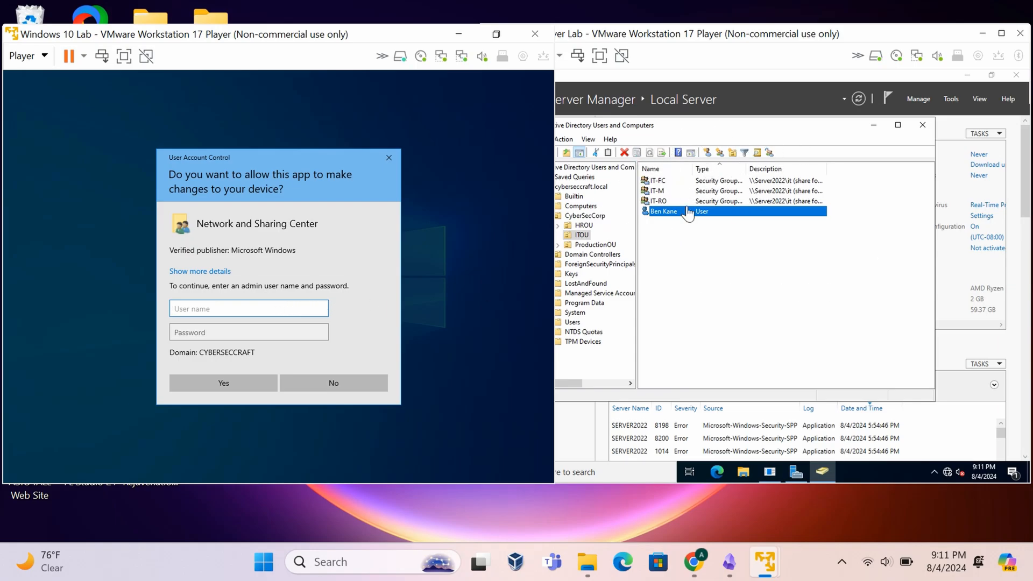
{"action": "type", "text": "Administrator"}
{"action": "key", "text": "Tab"}
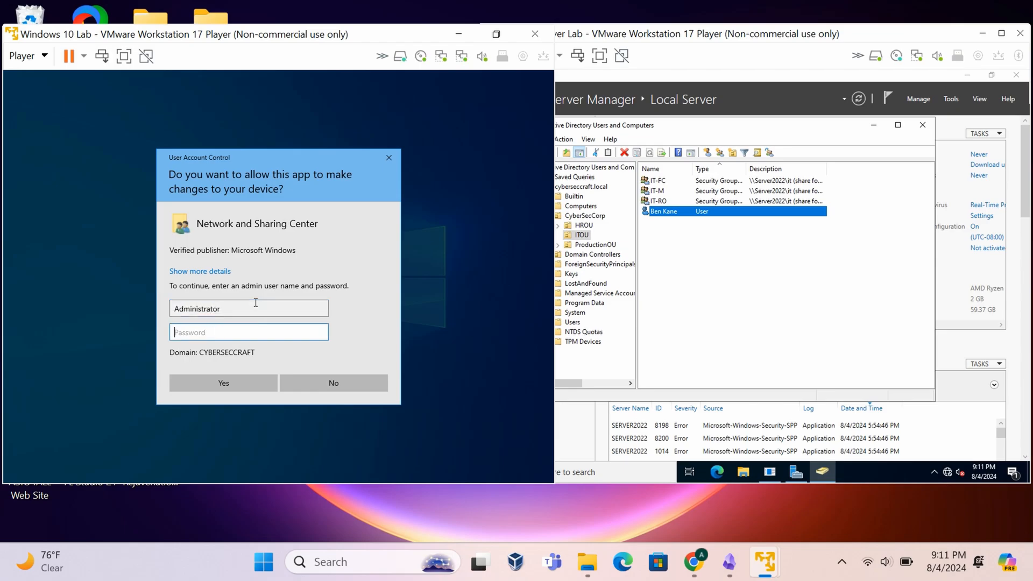
{"action": "type", "text": "••••••••"}
{"action": "key", "text": "Return"}
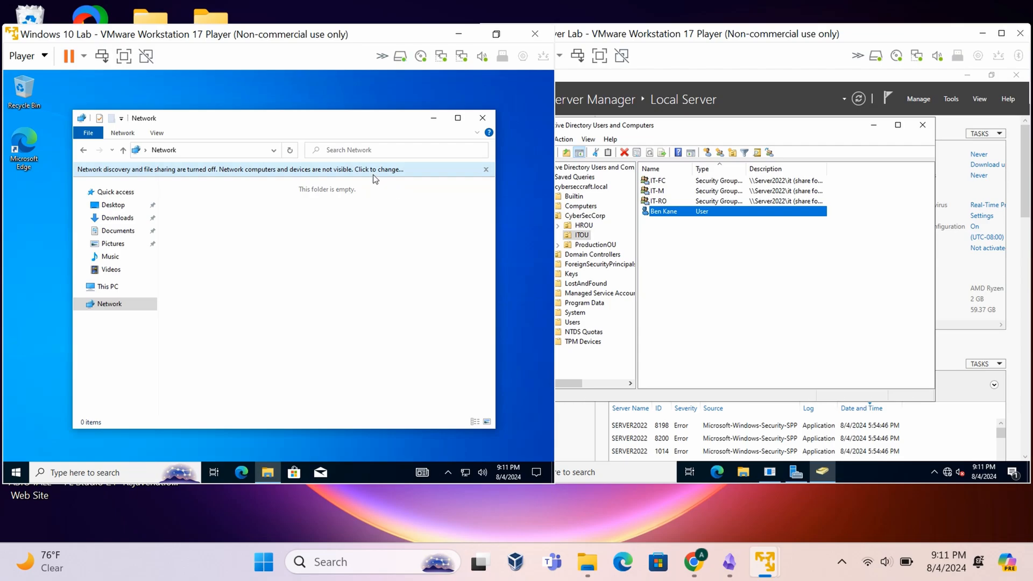
- Turn on network discovery and file sharing, make the current network private, and edit the location path
{"action": "left_click", "coordinate": [397, 171]}
{"action": "left_click", "coordinate": [369, 186]}
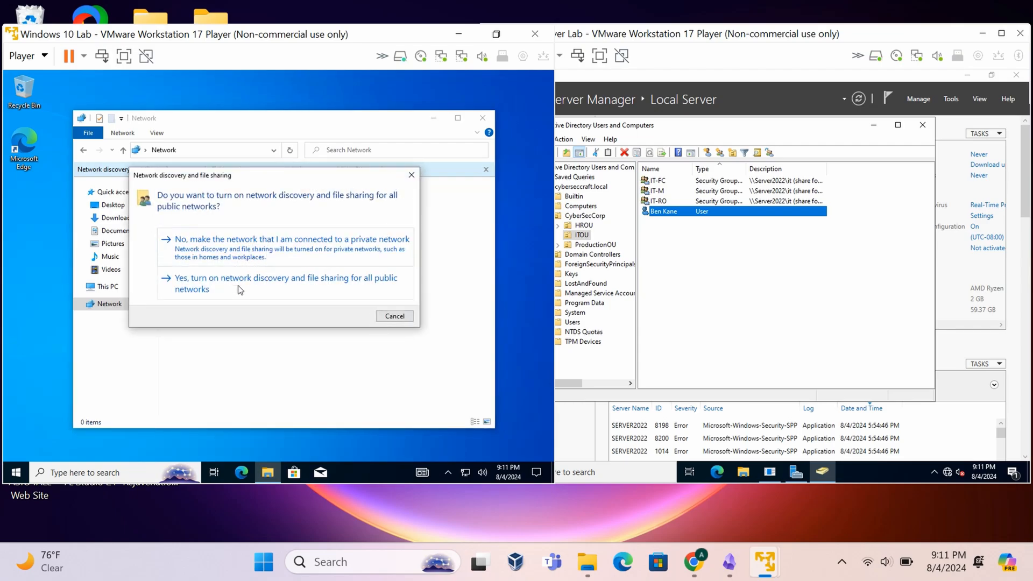
{"action": "left_click", "coordinate": [354, 250]}
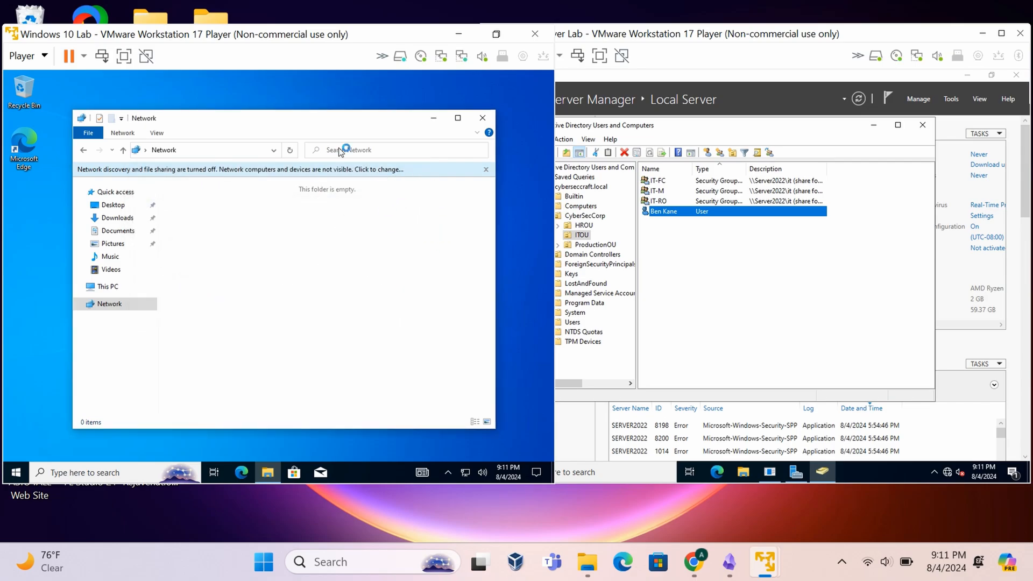
{"action": "left_click", "coordinate": [251, 151]}
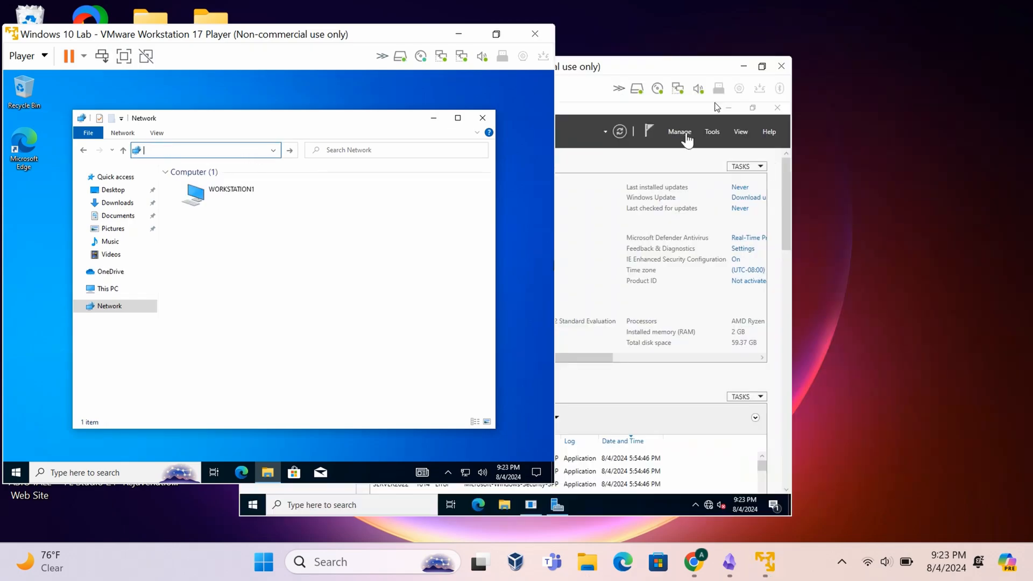
- Maximise the Windows 10 Lab window and restart it from Start > Power > Restart
{"action": "left_click_drag", "start_coordinate": [637, 30], "coordinate": [819, 54]}
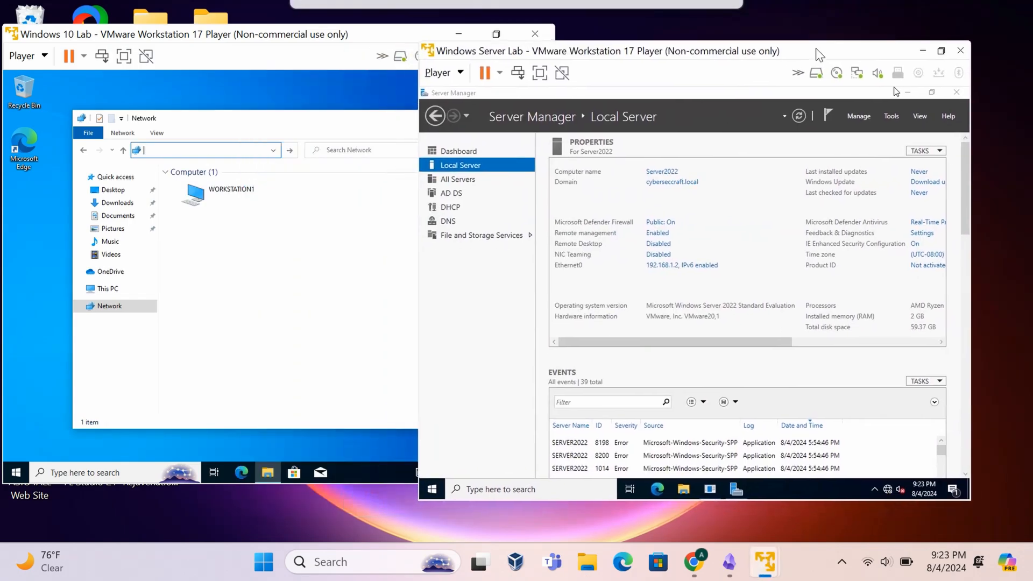
{"action": "left_click", "coordinate": [355, 131]}
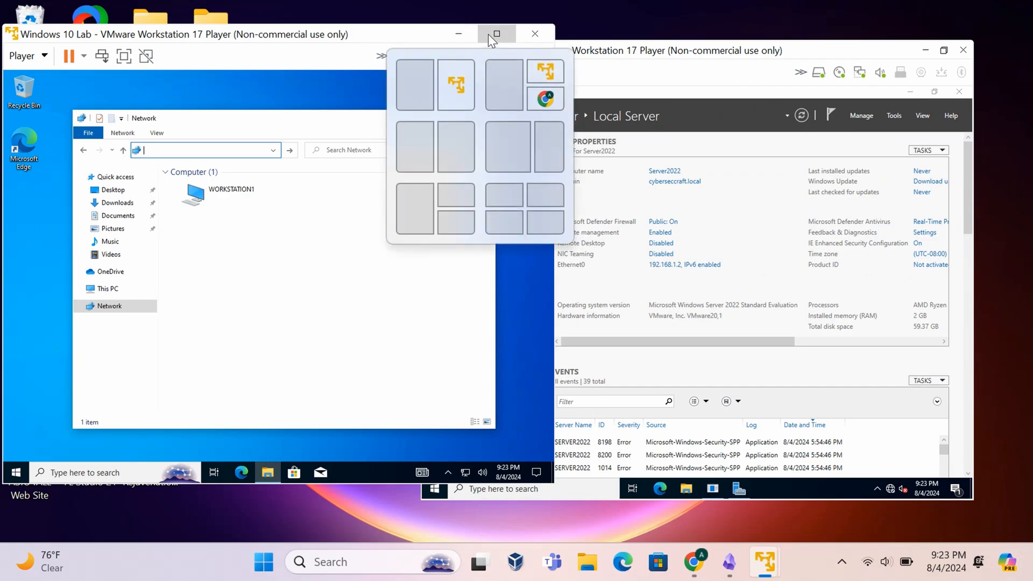
{"action": "left_click", "coordinate": [489, 34]}
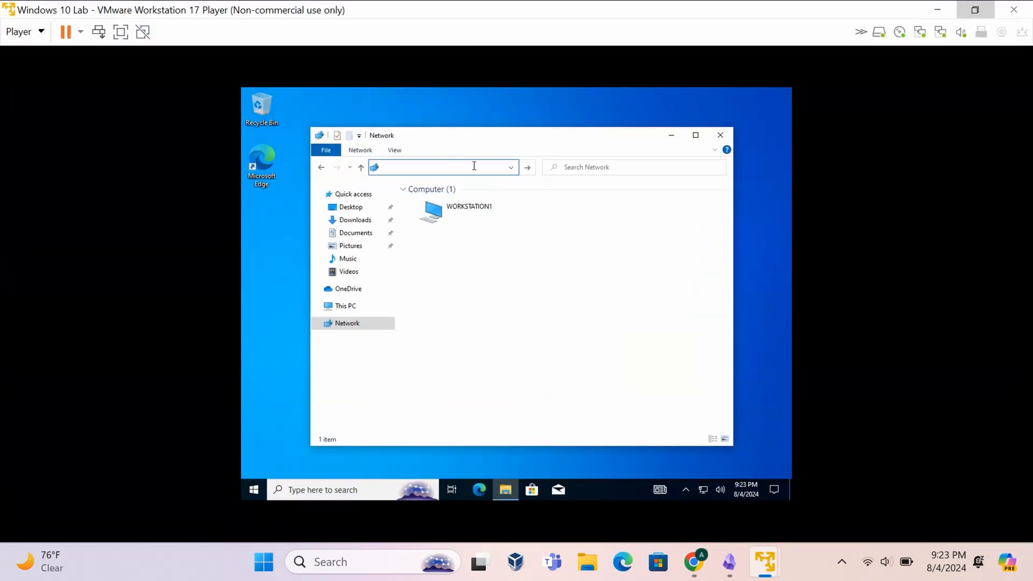
{"action": "left_click", "coordinate": [254, 490]}
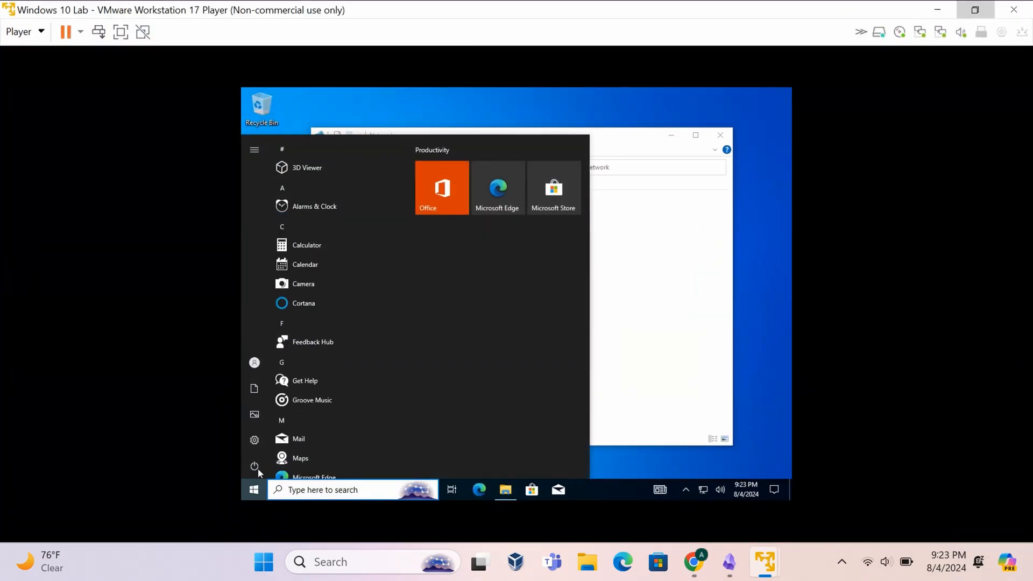
{"action": "left_click", "coordinate": [255, 466]}
{"action": "left_click", "coordinate": [283, 444]}
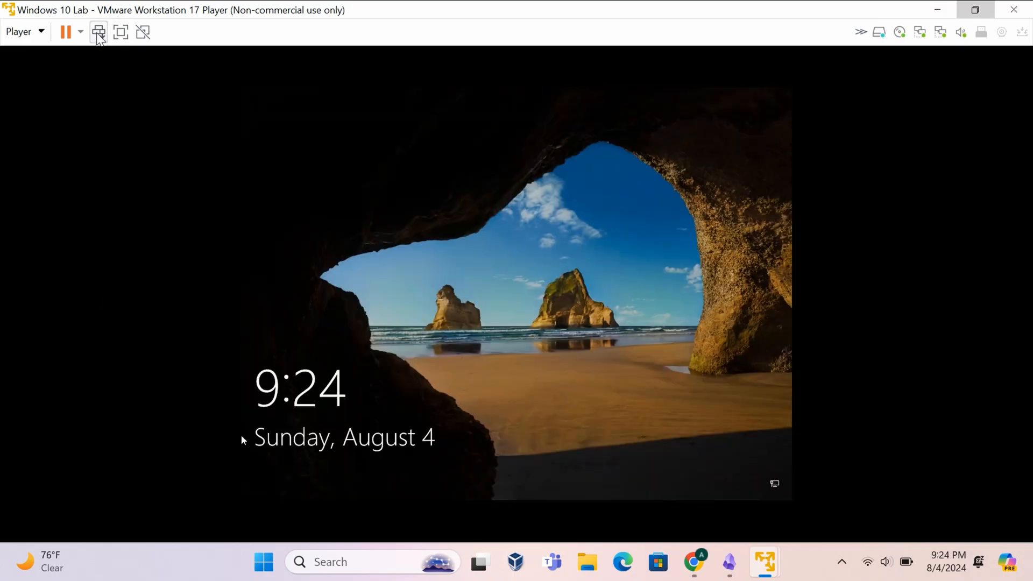
- Sign back in with the domain user's password, then restore the VM window to a smaller size
{"action": "left_click", "coordinate": [98, 33]}
{"action": "type", "text": "•"}
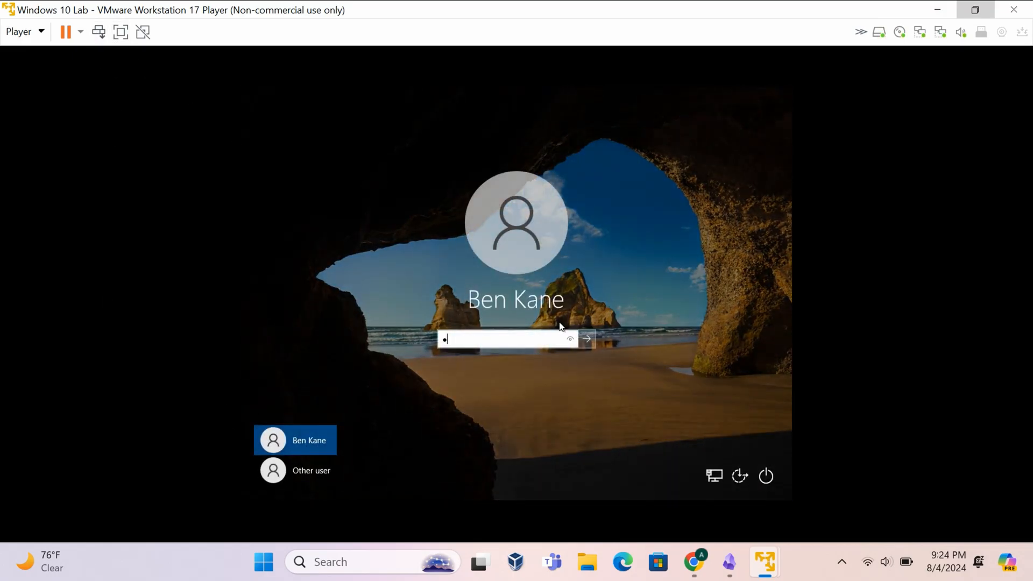
{"action": "type", "text": "••••••••"}
{"action": "key", "text": "BackSpace"}
{"action": "key", "text": "BackSpace"}
{"action": "key", "text": "BackSpace"}
{"action": "key", "text": "BackSpace"}
{"action": "key", "text": "BackSpace"}
{"action": "key", "text": "BackSpace"}
{"action": "key", "text": "BackSpace"}
{"action": "key", "text": "BackSpace"}
{"action": "key", "text": "BackSpace"}
{"action": "type", "text": "•"}
{"action": "key", "text": "Return"}
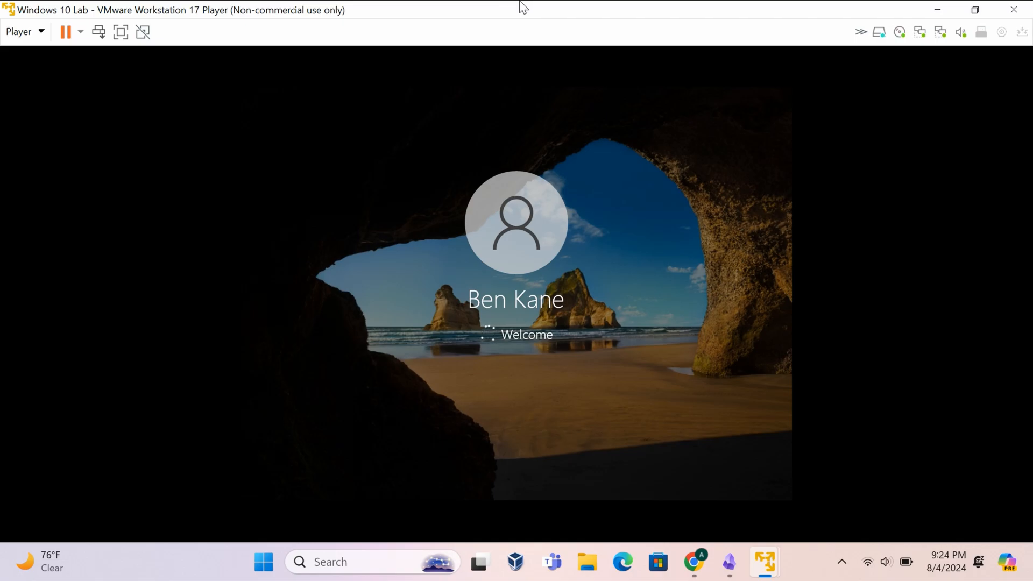
{"action": "left_click_drag", "start_coordinate": [526, 11], "coordinate": [279, 54]}
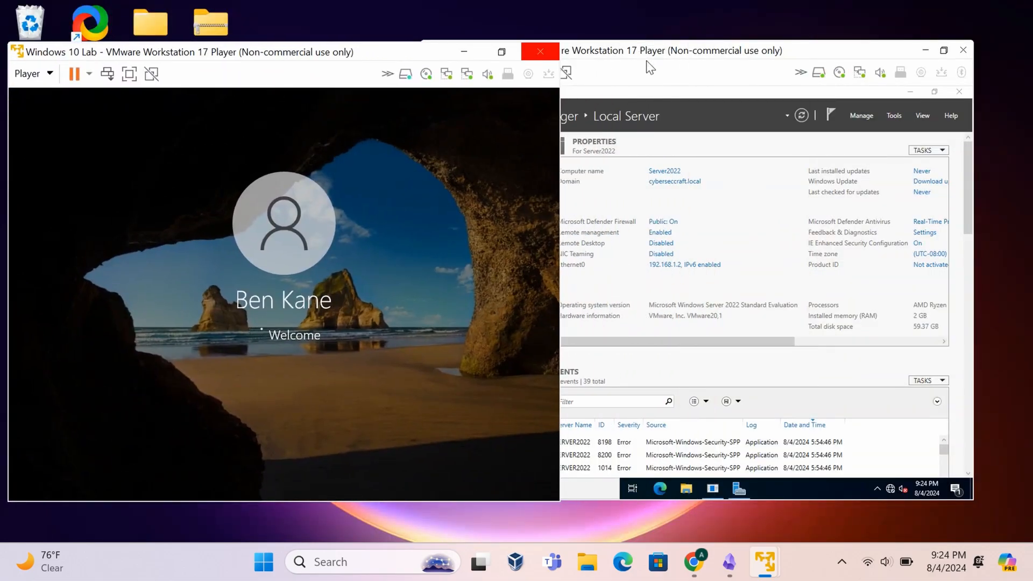
- Launch Active Directory Users and Computers from Server Manager Tools, select ITOU and read IT-RO's description
{"action": "left_click_drag", "start_coordinate": [647, 62], "coordinate": [685, 58]}
{"action": "left_click", "coordinate": [935, 113]}
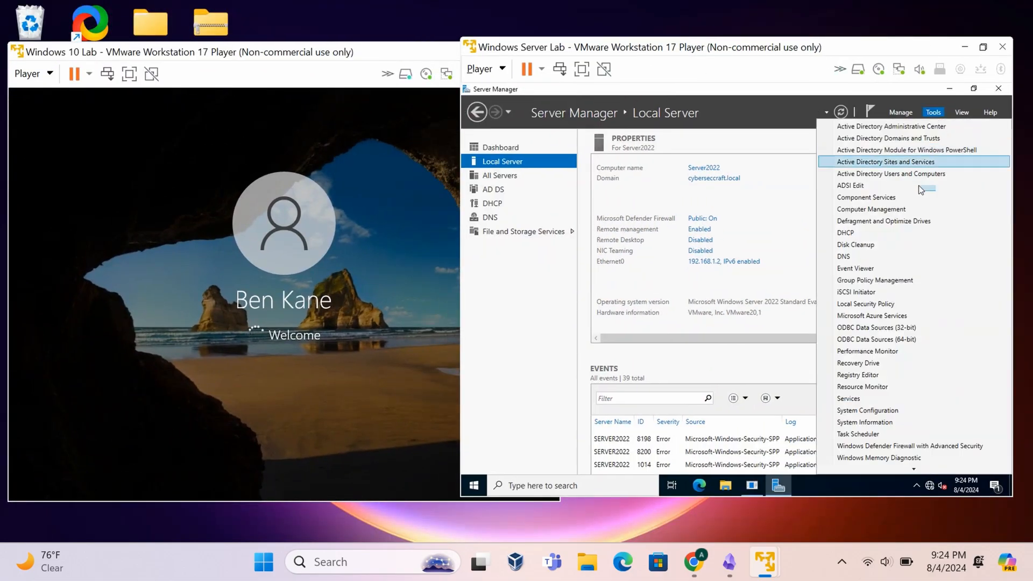
{"action": "left_click", "coordinate": [887, 174]}
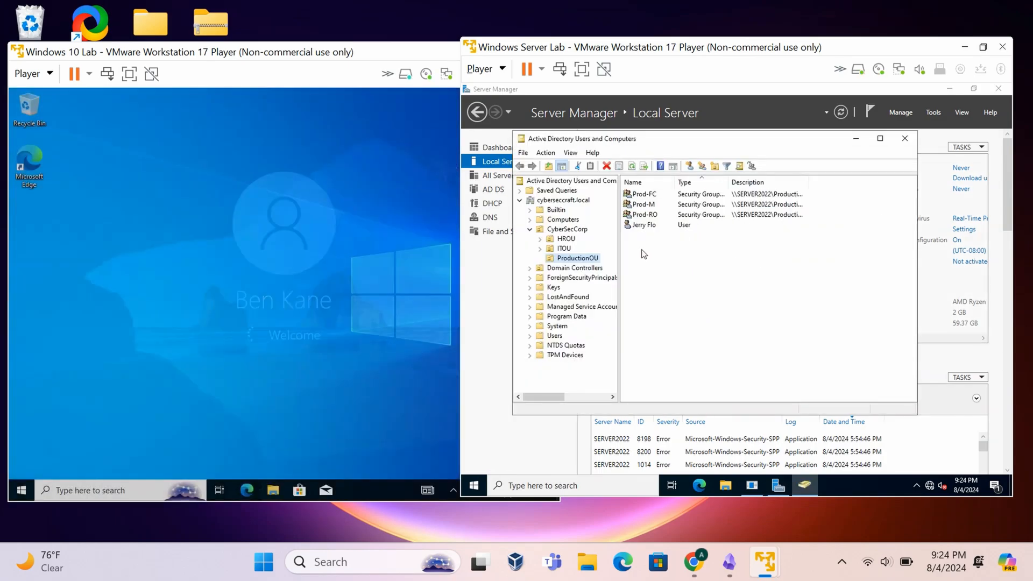
{"action": "left_click", "coordinate": [563, 249]}
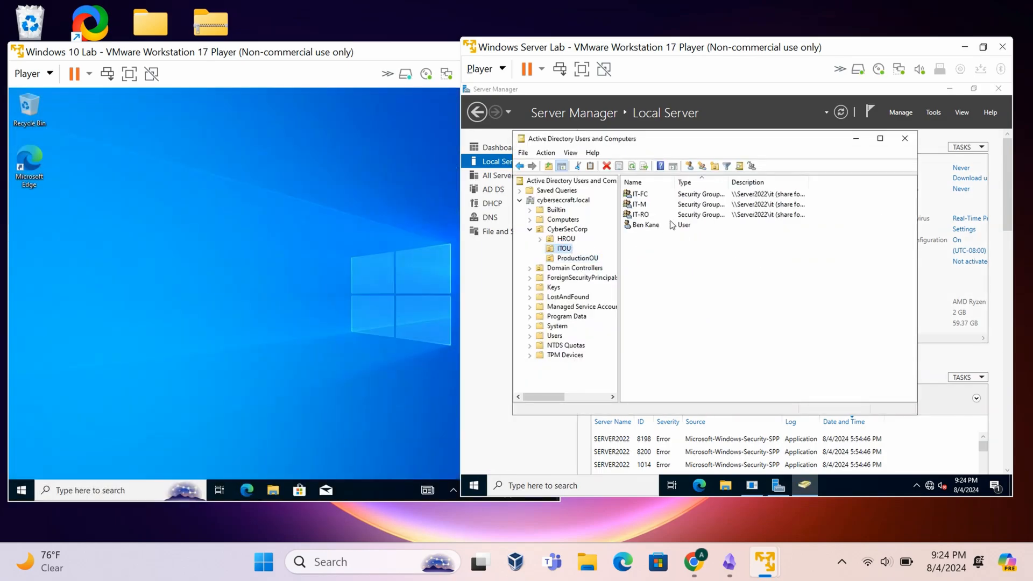
{"action": "left_click", "coordinate": [691, 216]}
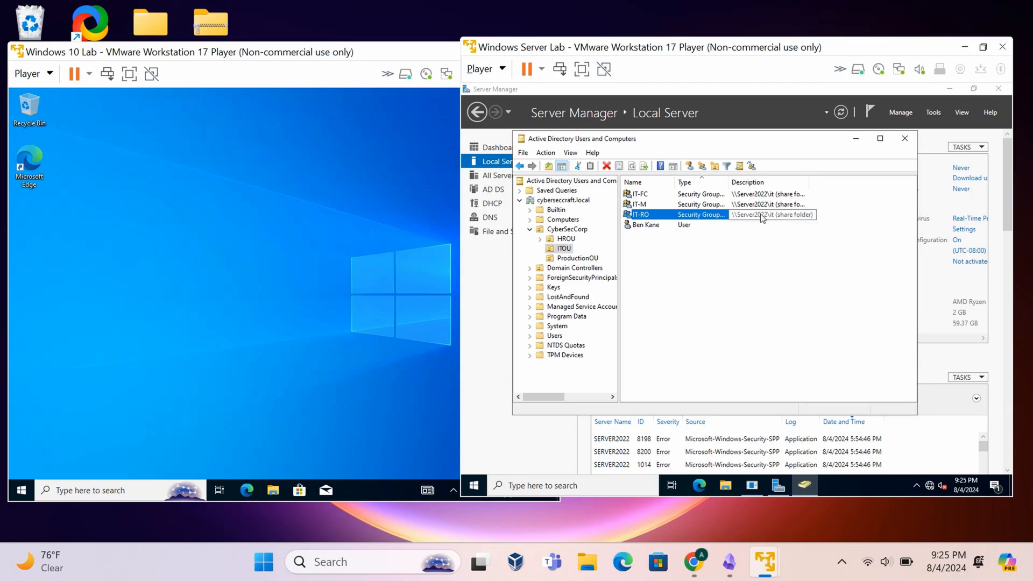
- In the VM's File Explorer, enter \\Server2022\it in the address bar and open the share
{"action": "left_click", "coordinate": [270, 491]}
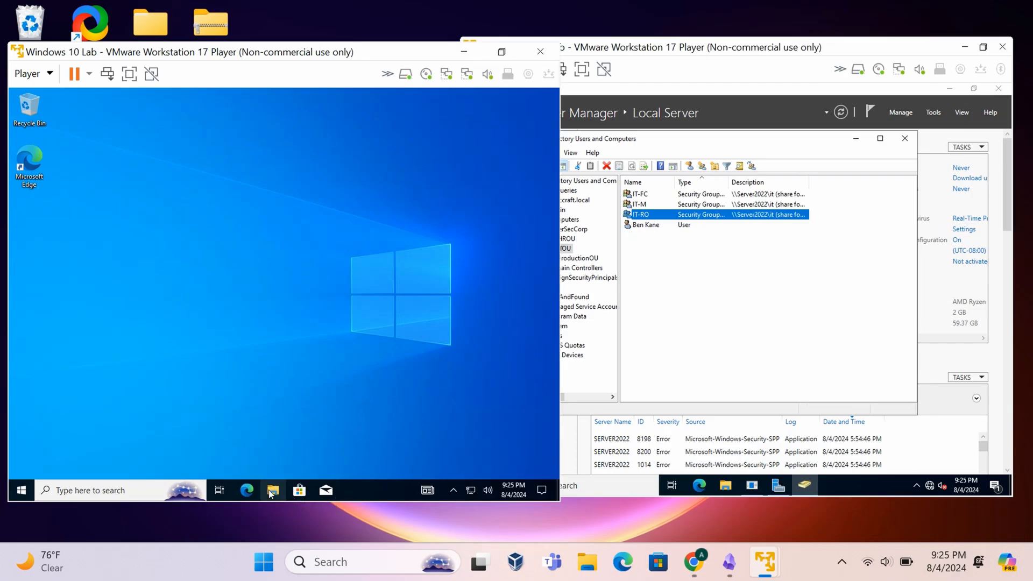
{"action": "left_click", "coordinate": [271, 490]}
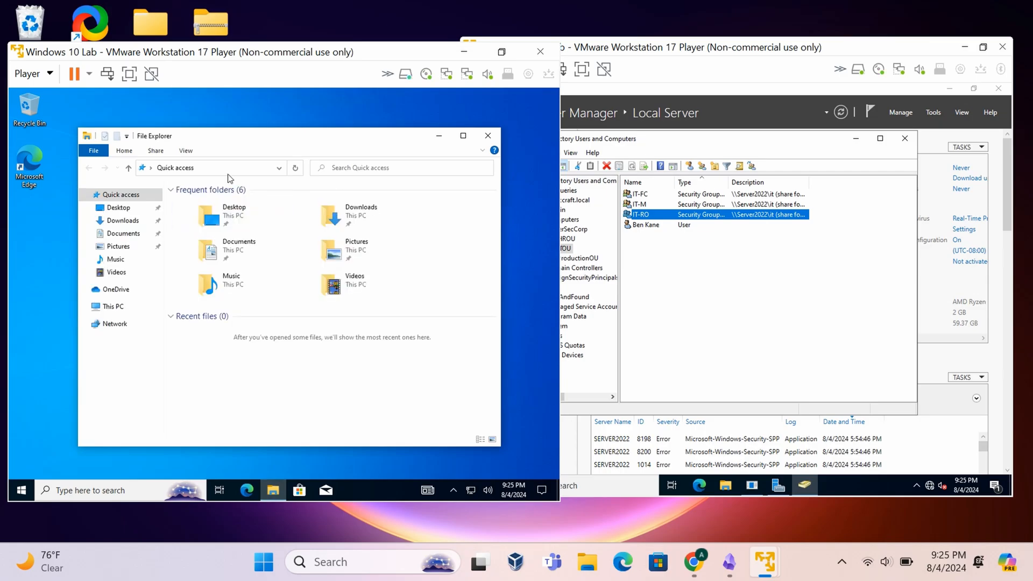
{"action": "left_click", "coordinate": [231, 169]}
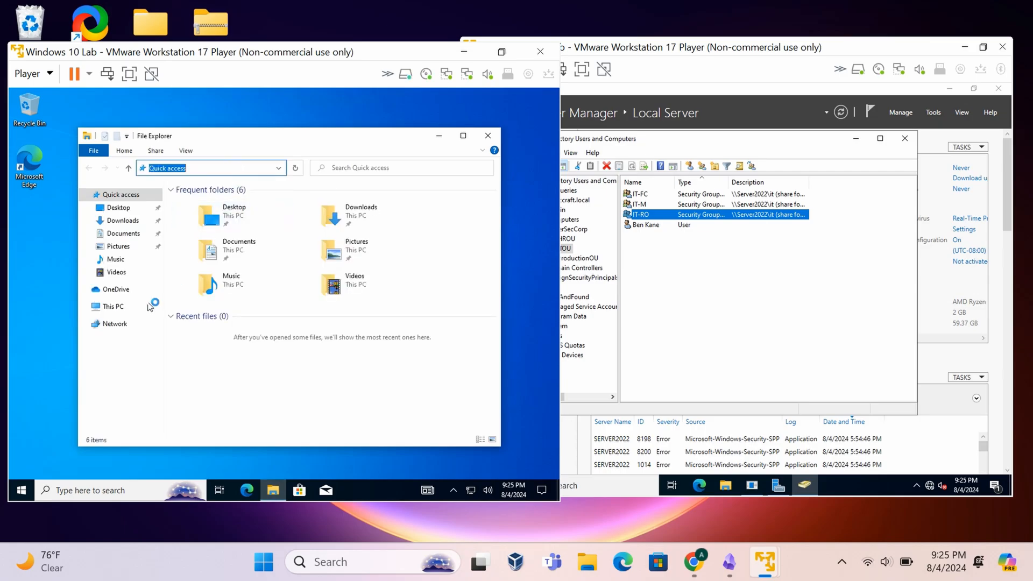
{"action": "left_click", "coordinate": [130, 324]}
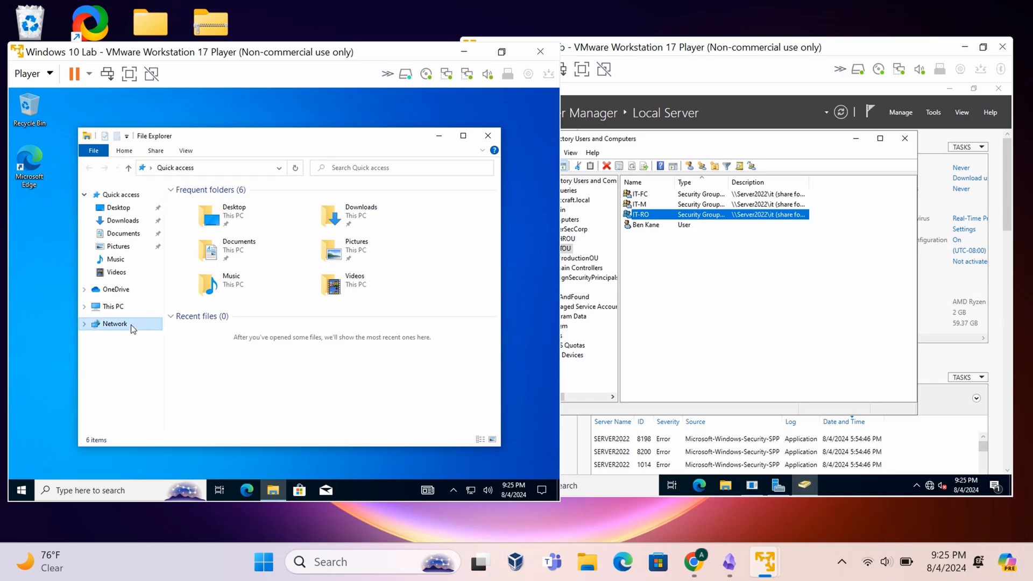
{"action": "left_click", "coordinate": [247, 168]}
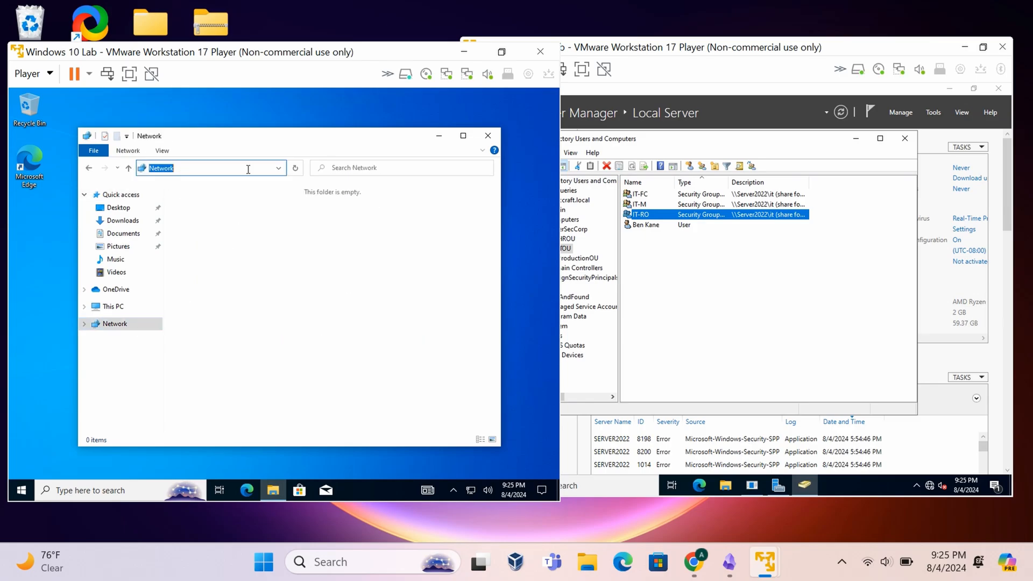
{"action": "key", "text": "BackSpace"}
{"action": "type", "text": "\\\\Server2022"}
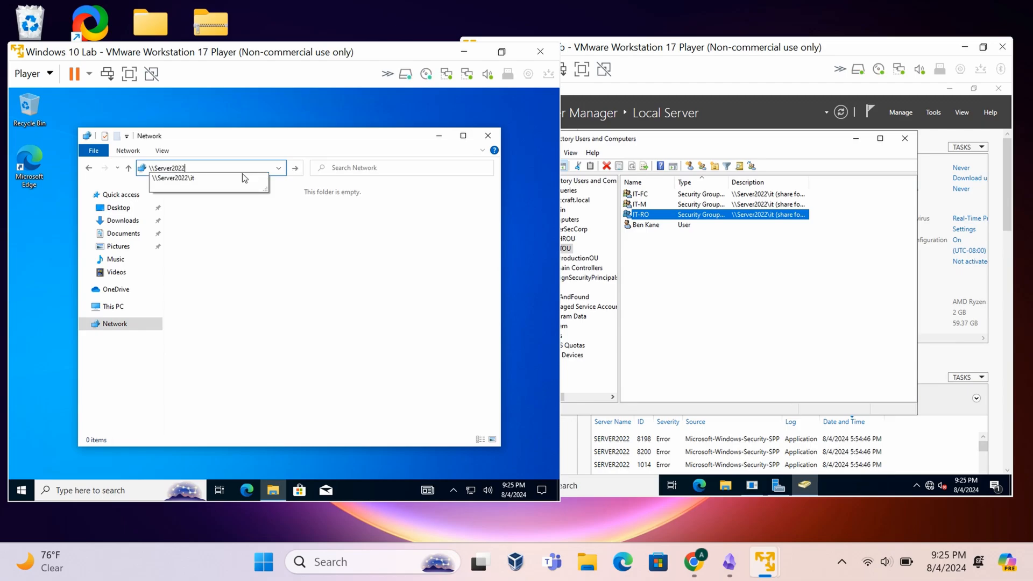
{"action": "type", "text": "\\i"}
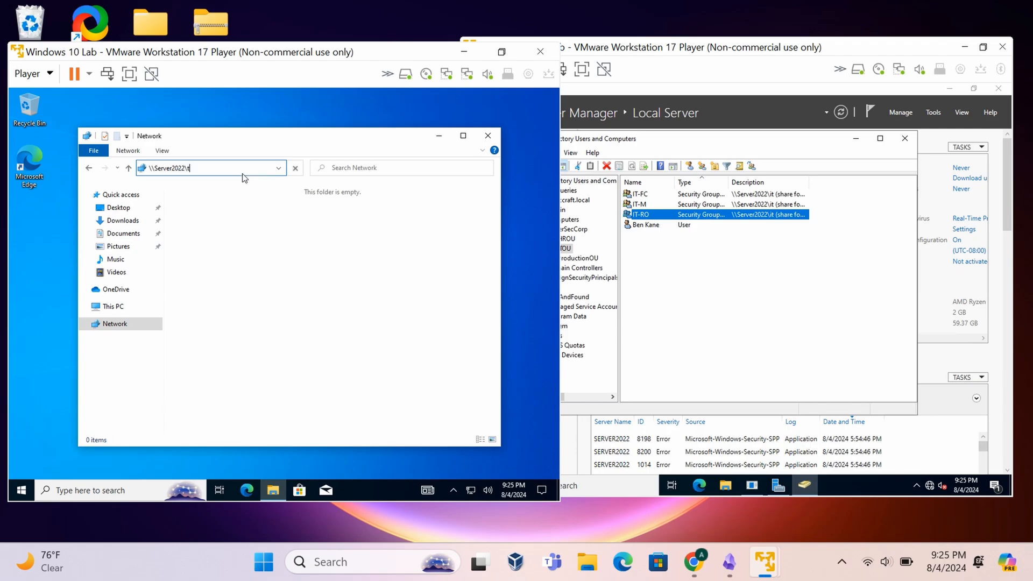
{"action": "key", "text": "BackSpace"}
{"action": "type", "text": "i"}
{"action": "left_click", "coordinate": [245, 177]}
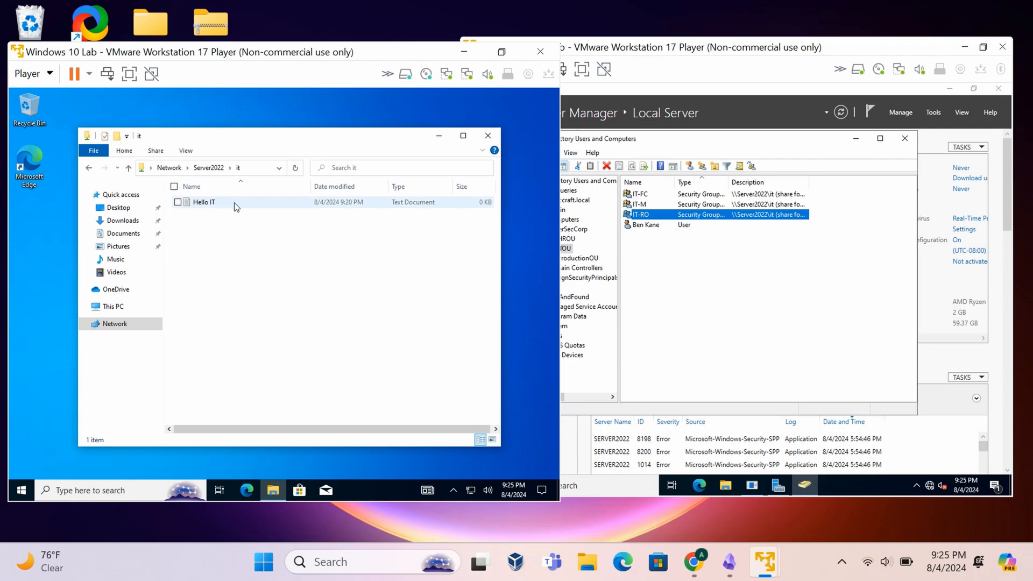
- Copy the \\Server2022\it path from the address bar
{"action": "left_click", "coordinate": [248, 168]}
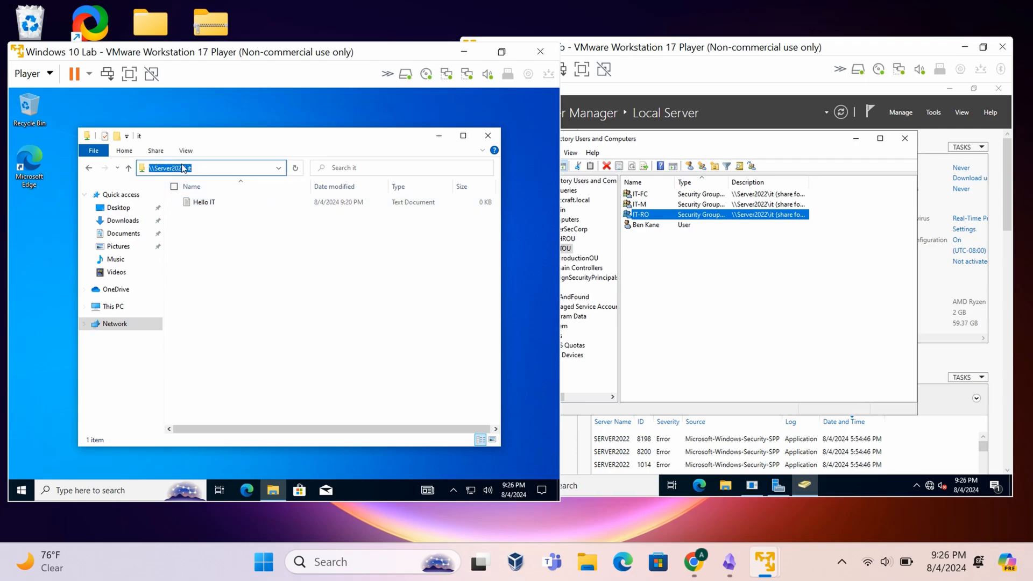
{"action": "right_click", "coordinate": [189, 168]}
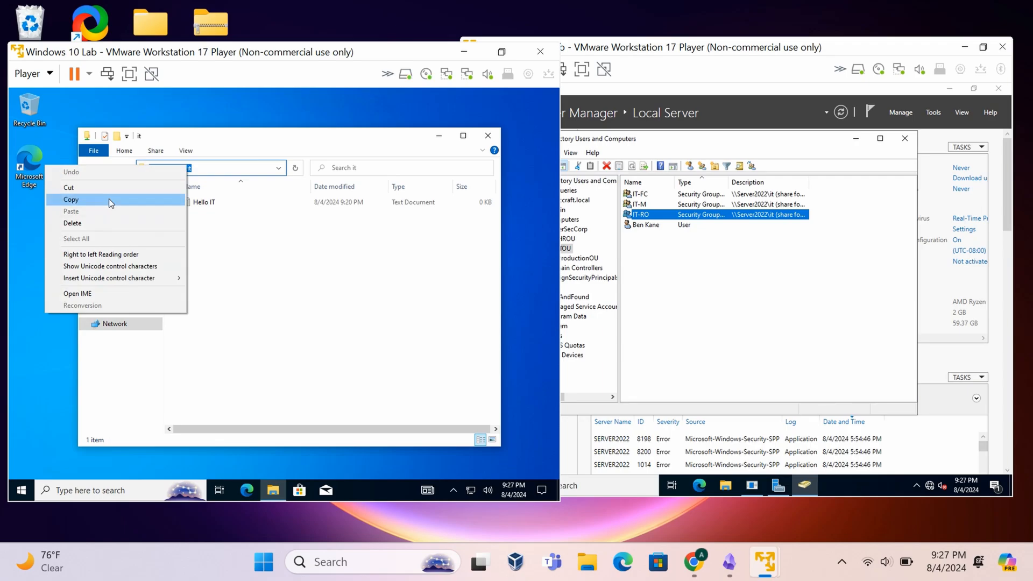
{"action": "left_click", "coordinate": [109, 198]}
- Map \\Server2022\it as drive Z: by pasting the copied path into Map Network Drive
{"action": "left_click", "coordinate": [133, 305]}
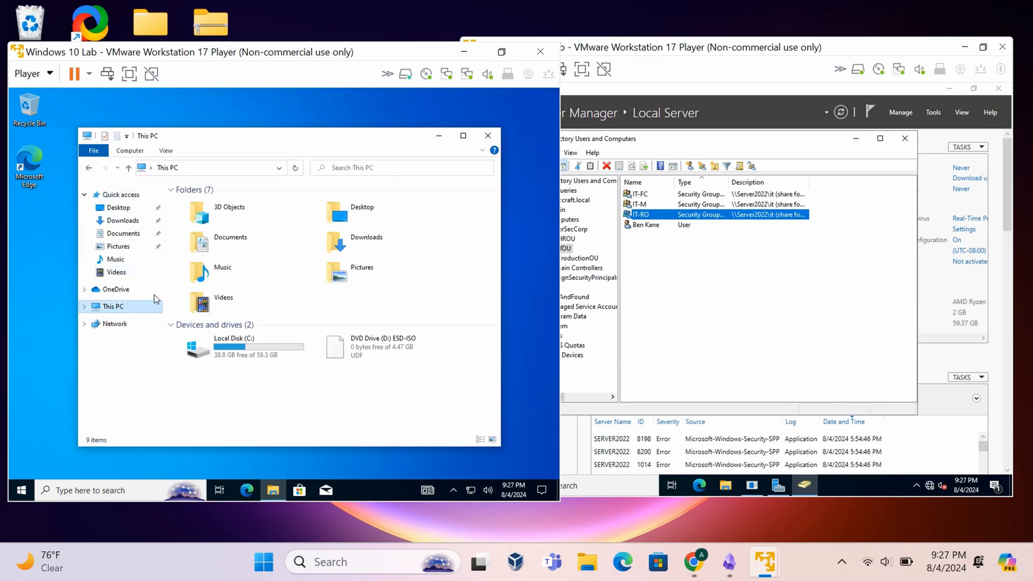
{"action": "right_click", "coordinate": [136, 308]}
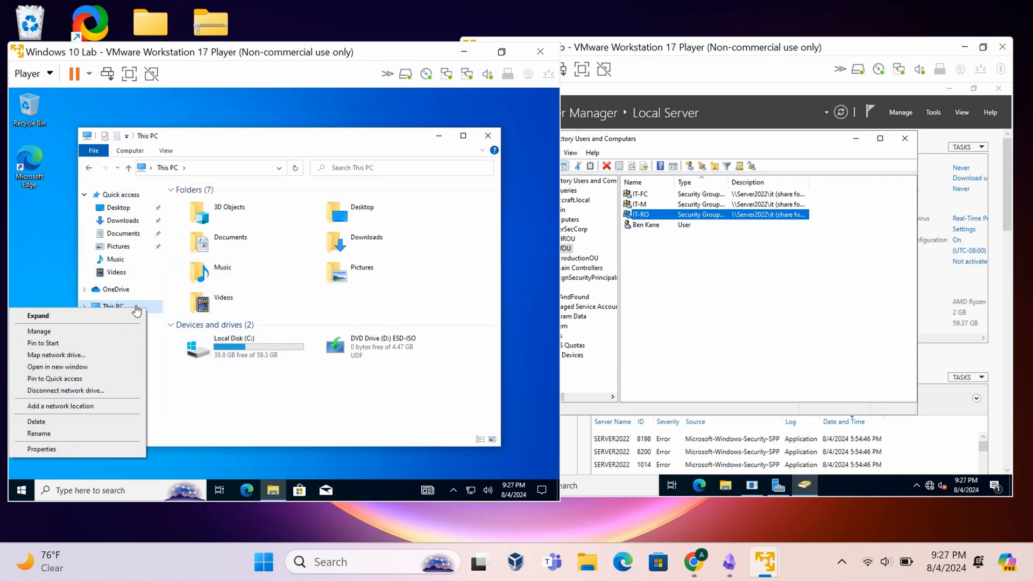
{"action": "left_click", "coordinate": [65, 355]}
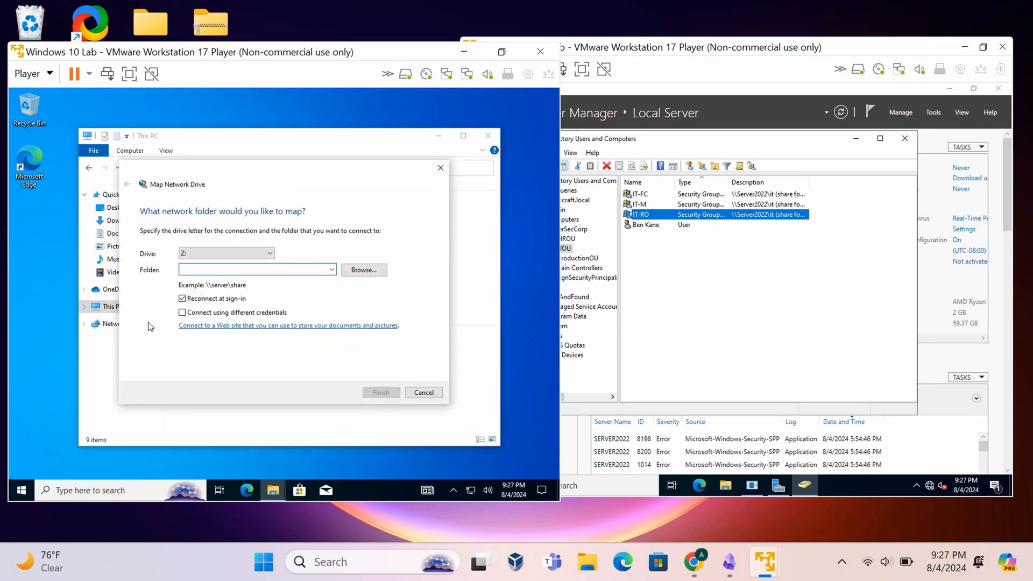
{"action": "right_click", "coordinate": [240, 269]}
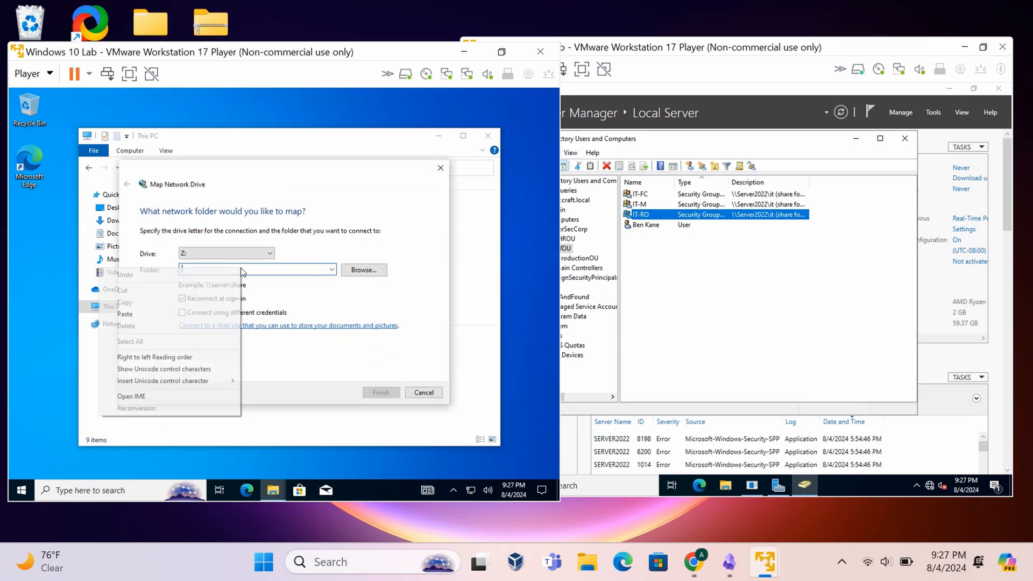
{"action": "left_click", "coordinate": [167, 320]}
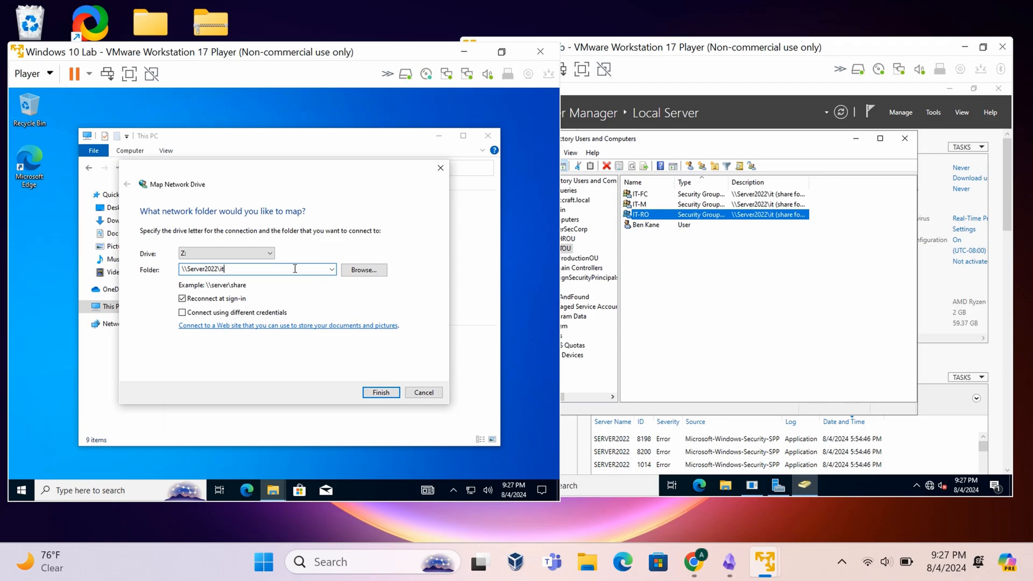
{"action": "left_click", "coordinate": [380, 392]}
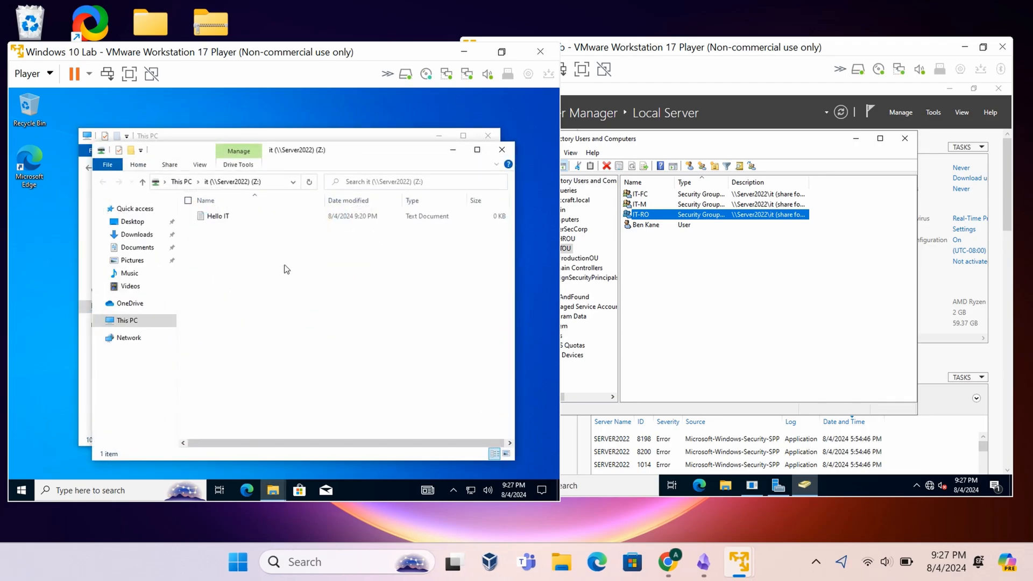
- Open drive Z: and its Hello IT file, then return to This PC to see the drives
{"action": "left_click", "coordinate": [502, 150]}
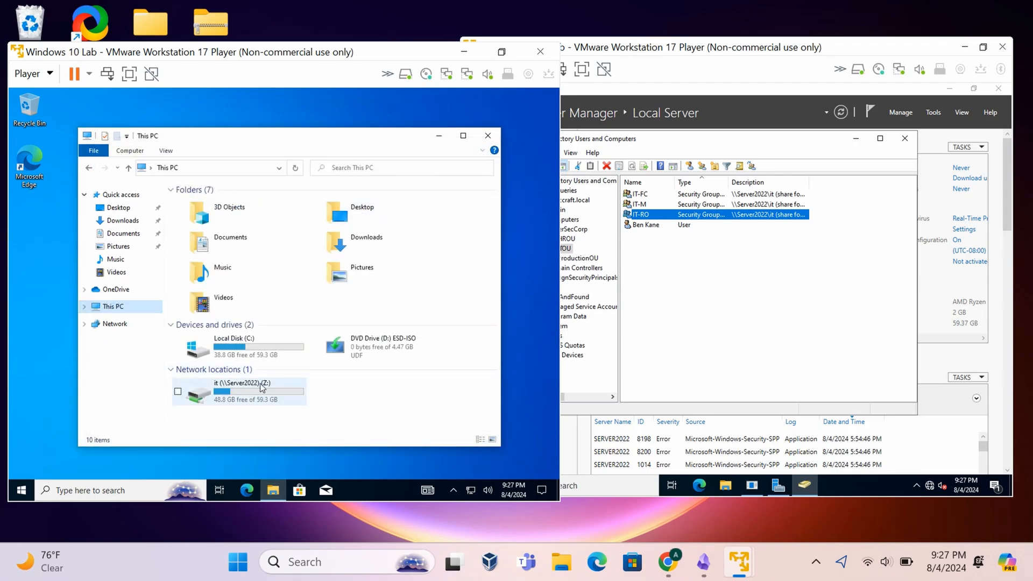
{"action": "double_click", "coordinate": [266, 386]}
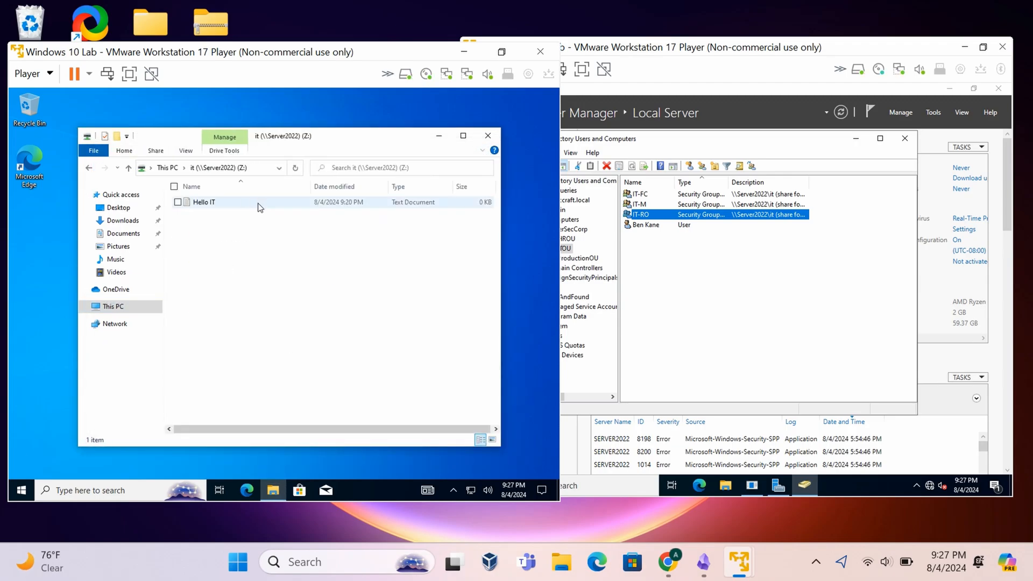
{"action": "double_click", "coordinate": [261, 207]}
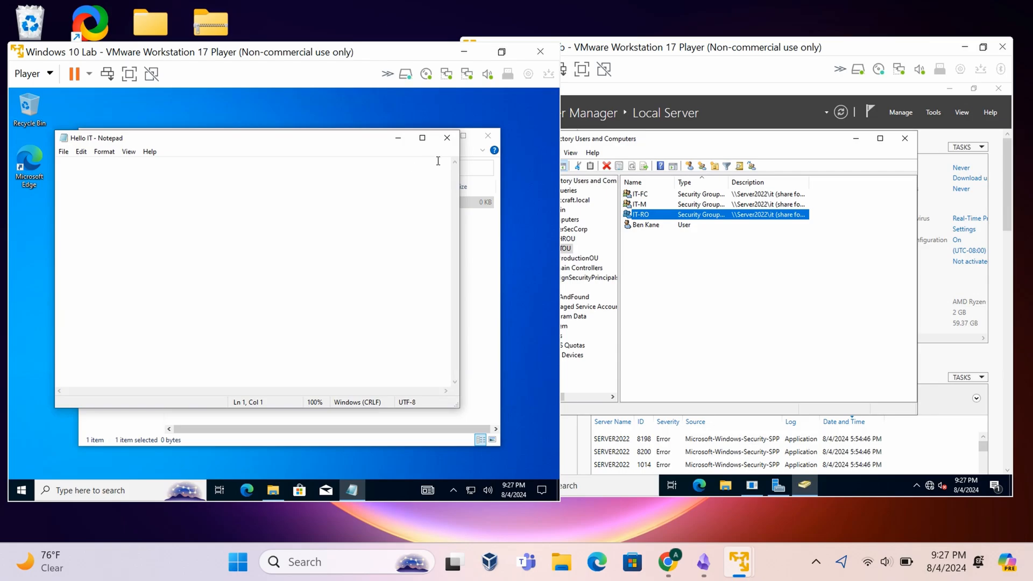
{"action": "left_click", "coordinate": [447, 138]}
{"action": "left_click_drag", "start_coordinate": [358, 135], "coordinate": [356, 133]}
{"action": "left_click", "coordinate": [114, 286]}
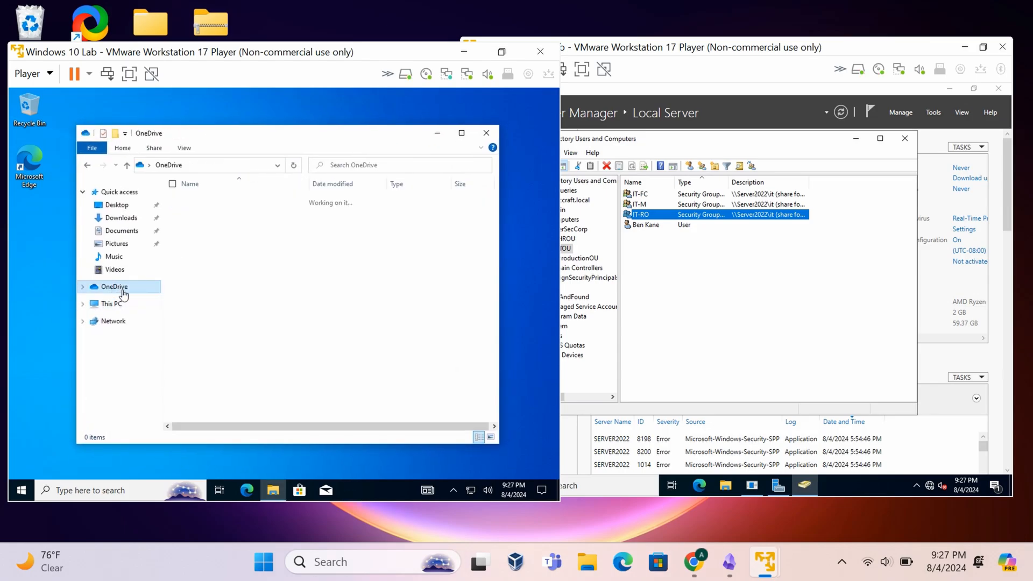
{"action": "left_click", "coordinate": [129, 302]}
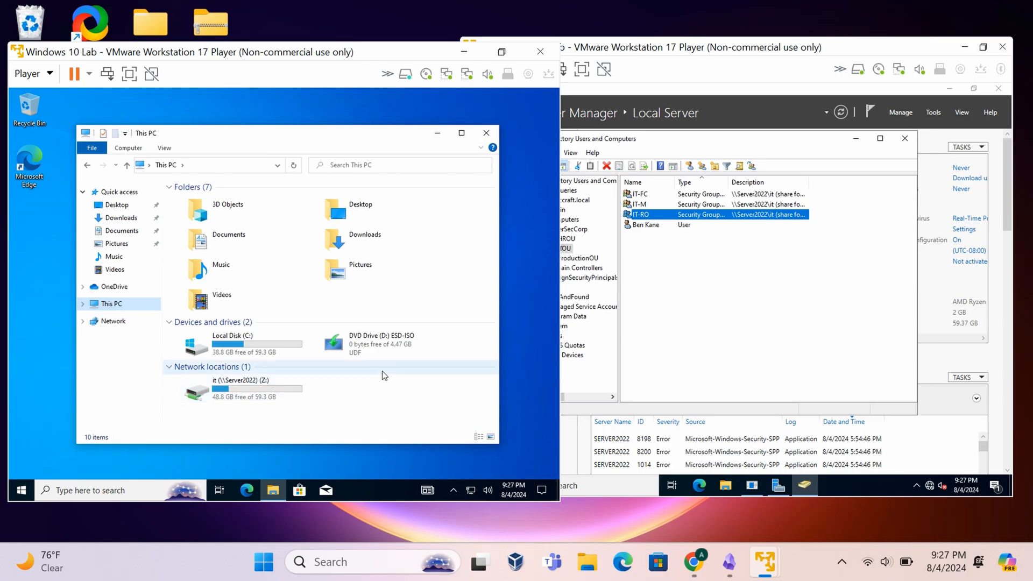